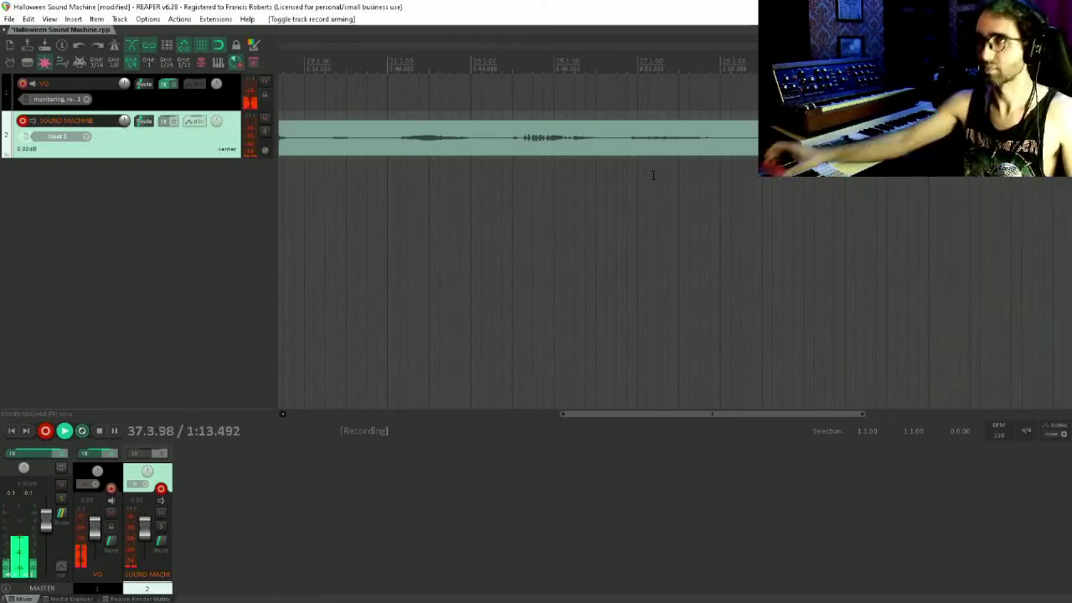
# - Stop recording on the SOUND MACHINE track and fit the whole recorded take in view
pyautogui.press('space')
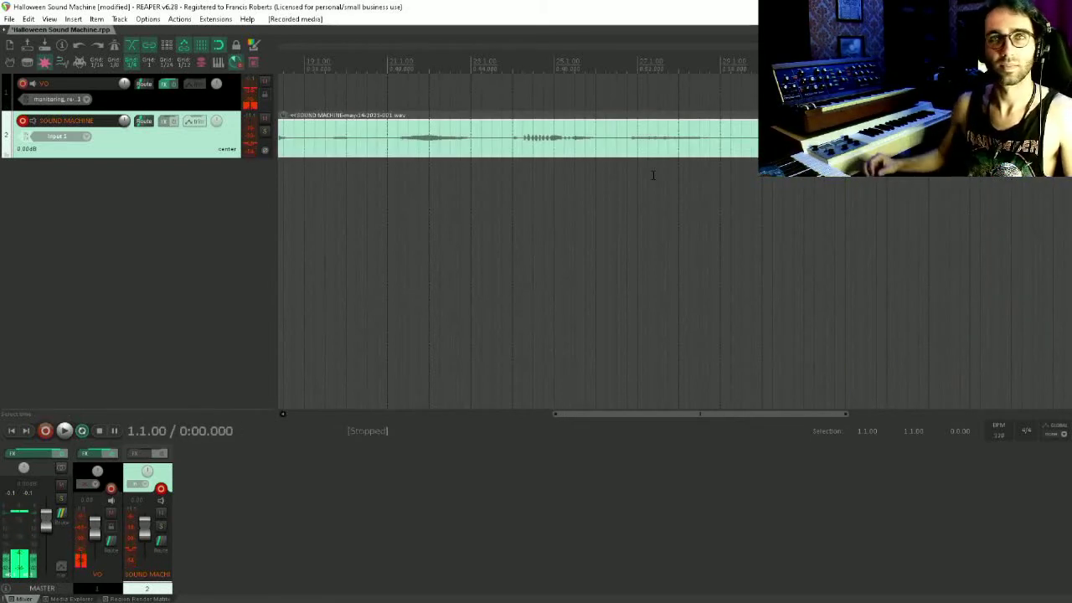
pyautogui.scroll(-5, 648, 188)
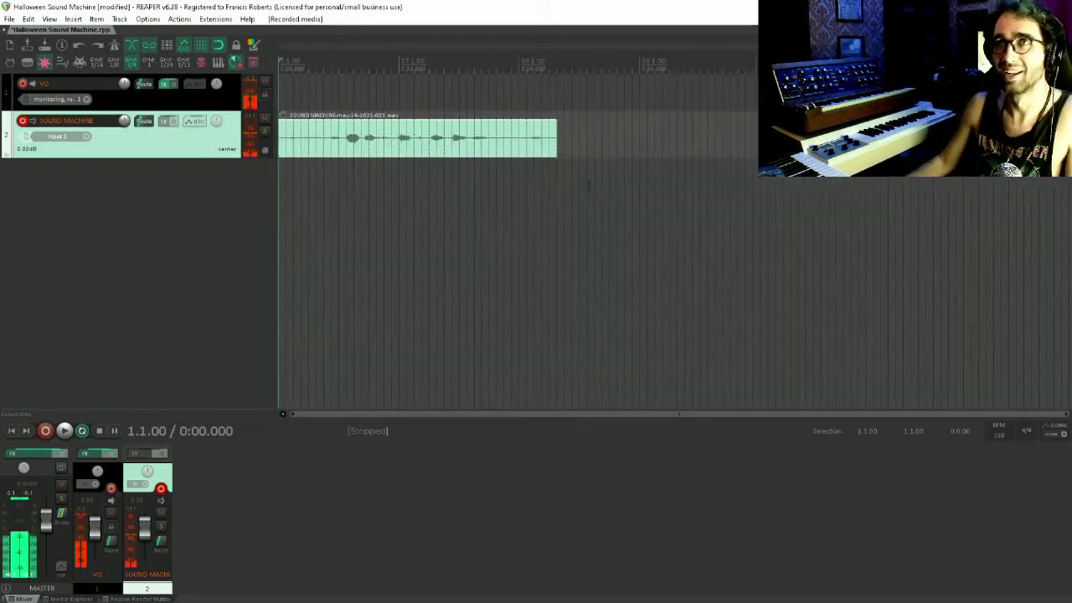
pyautogui.scroll(2, 461, 161)
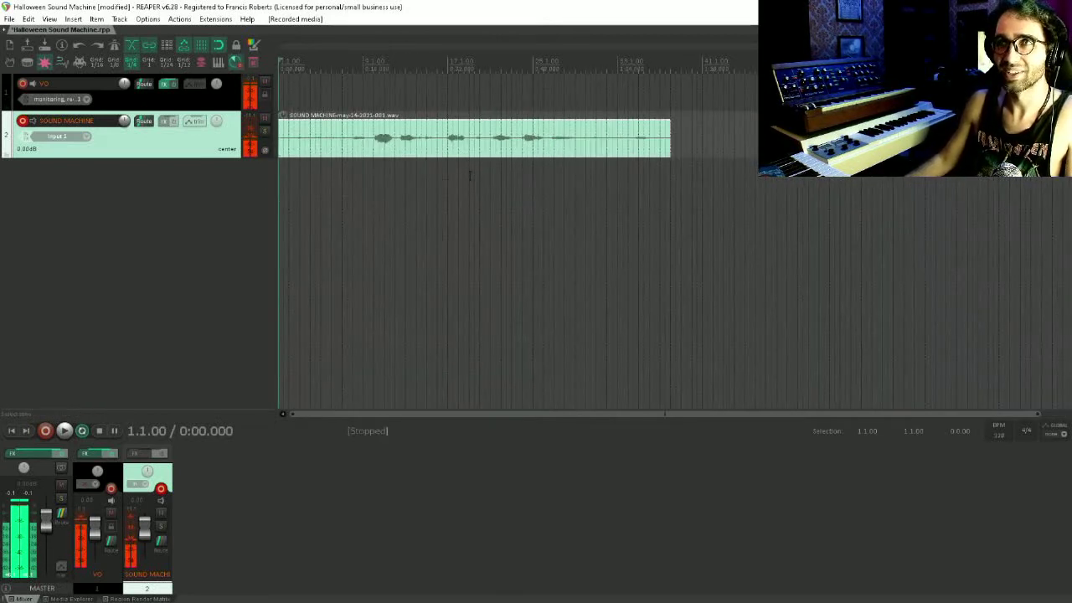
# - Inspect the recorded take from about 0:18 onward and audition the sound at 0:53
pyautogui.click(373, 135)
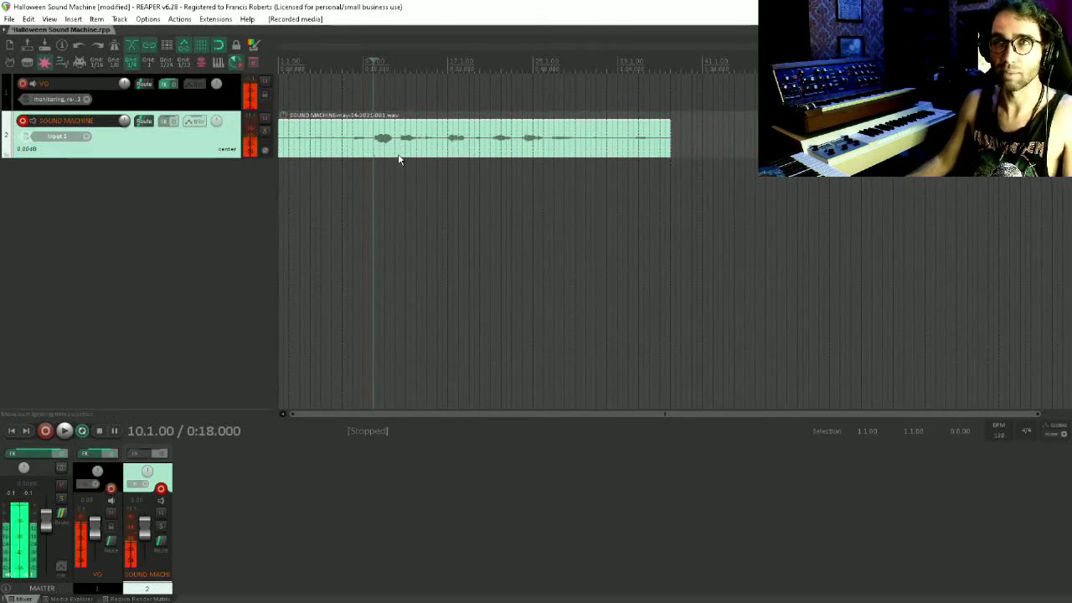
pyautogui.scroll(2, 384, 143)
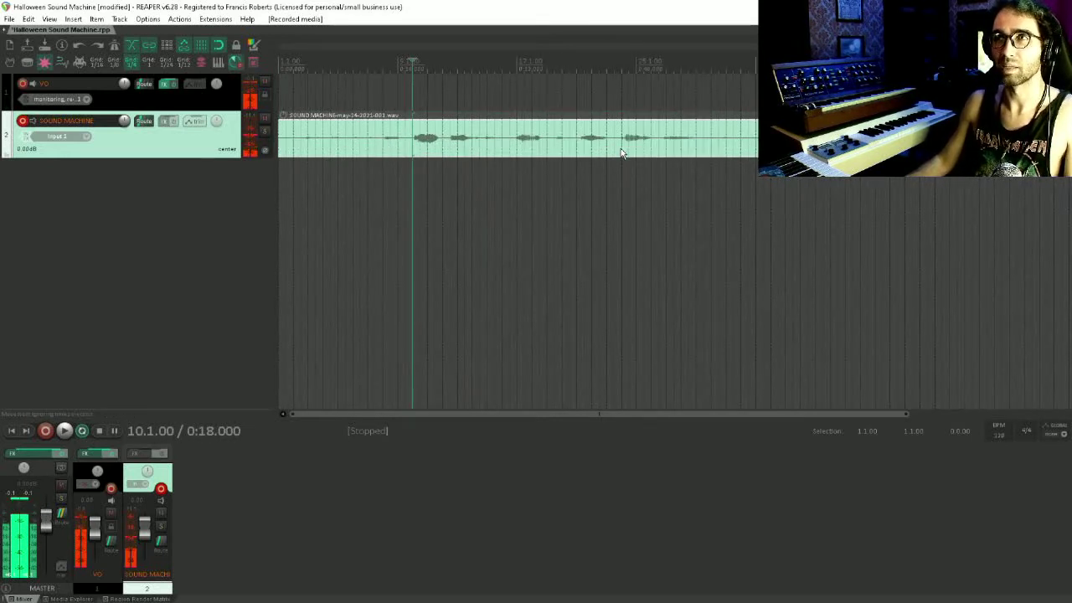
pyautogui.click(624, 176)
pyautogui.scroll(2, 676, 154)
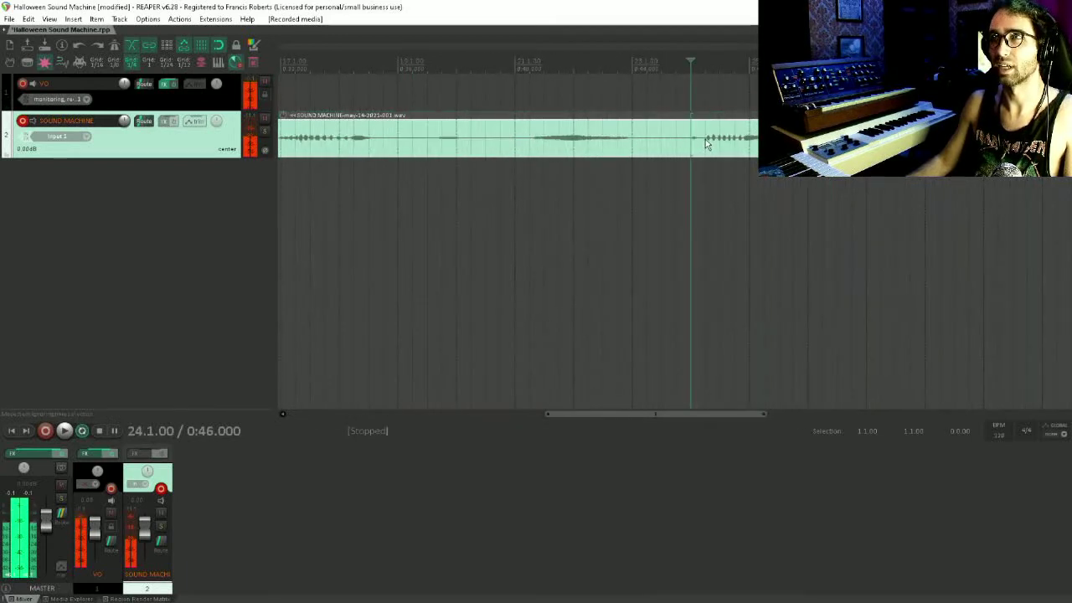
pyautogui.click(706, 145)
pyautogui.click(925, 143)
pyautogui.press('space')
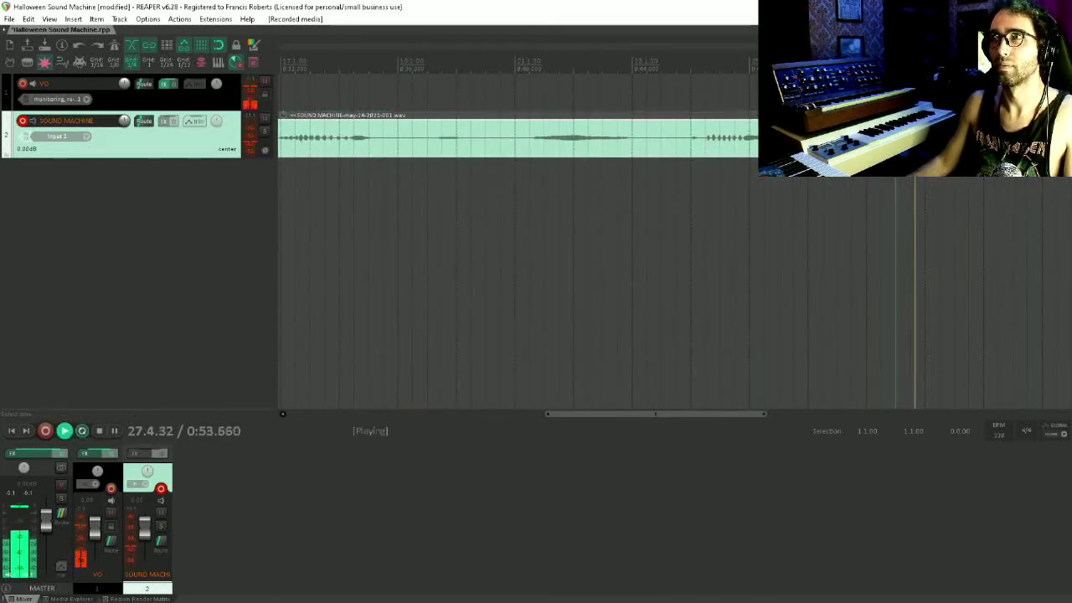
pyautogui.press('space')
pyautogui.press('space')
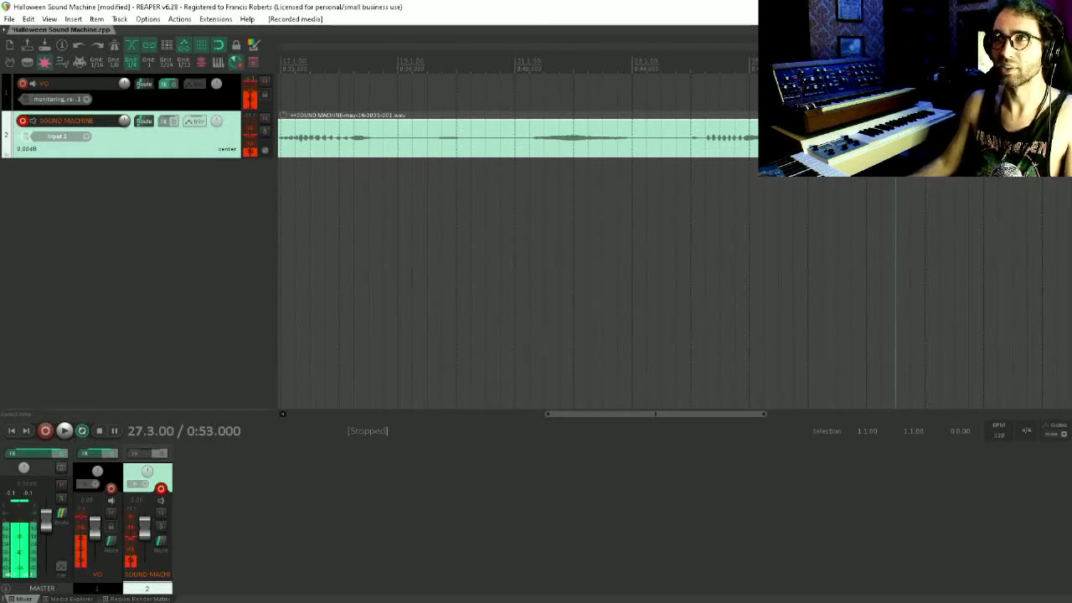
pyautogui.scroll(-3, 482, 139)
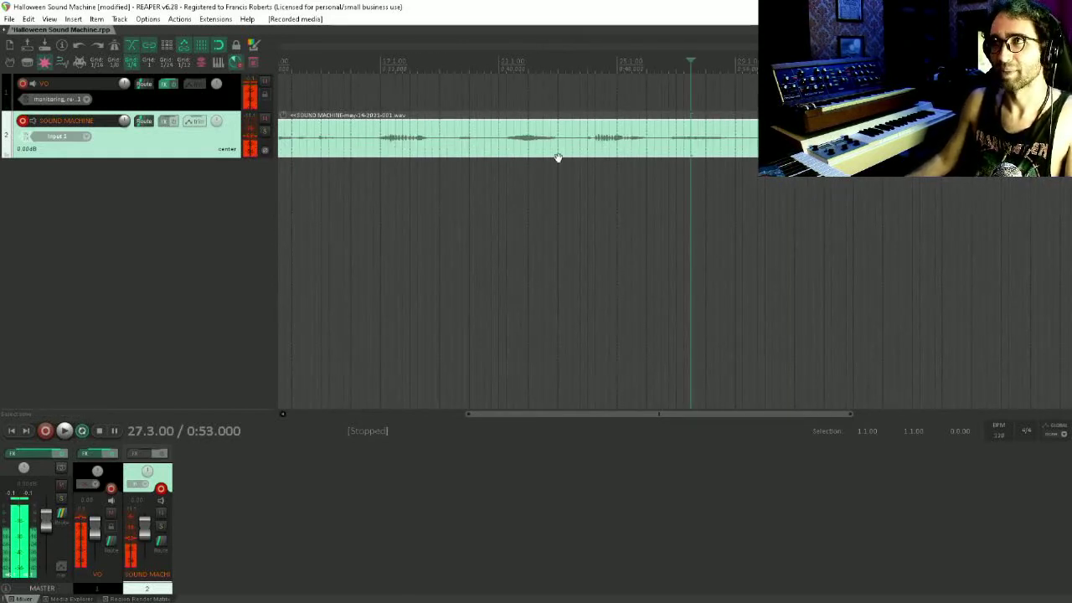
pyautogui.scroll(-3, 469, 138)
# - Magnify the waveform display of the recorded take so its quiet peaks are drawn taller
pyautogui.click(397, 139)
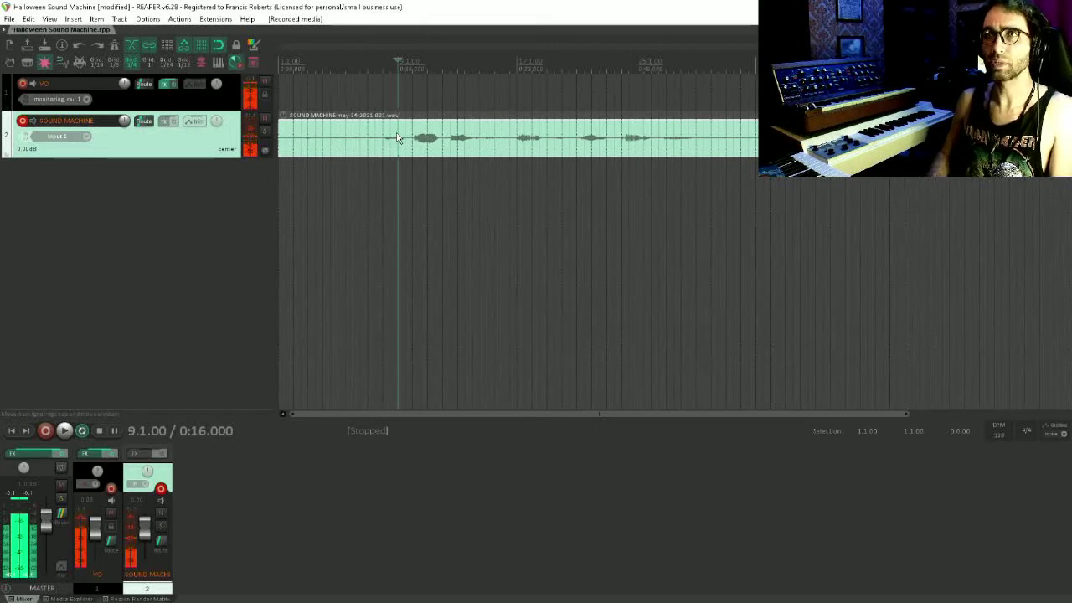
pyautogui.hotkey('shift', 'Up')
pyautogui.hotkey('shift', 'Up')
pyautogui.hotkey('shift', 'Up')
pyautogui.hotkey('shift', 'Up')
pyautogui.hotkey('shift', 'Up')
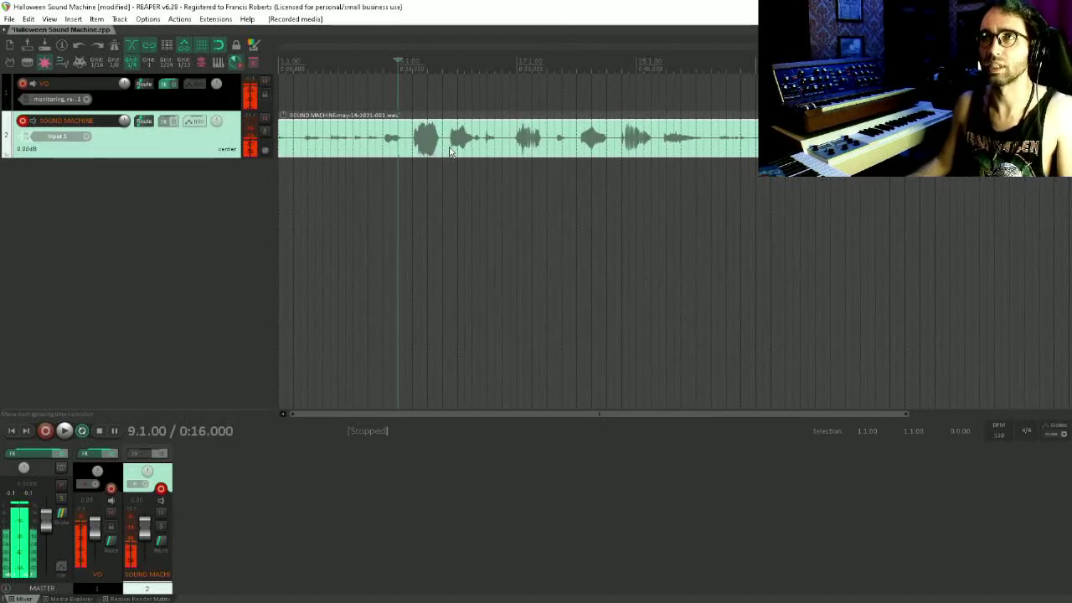
# - Audition the take around 0:18 and split it at the individual sounds up to about 0:27
pyautogui.click(385, 139)
pyautogui.scroll(5, 384, 138)
pyautogui.click(896, 94)
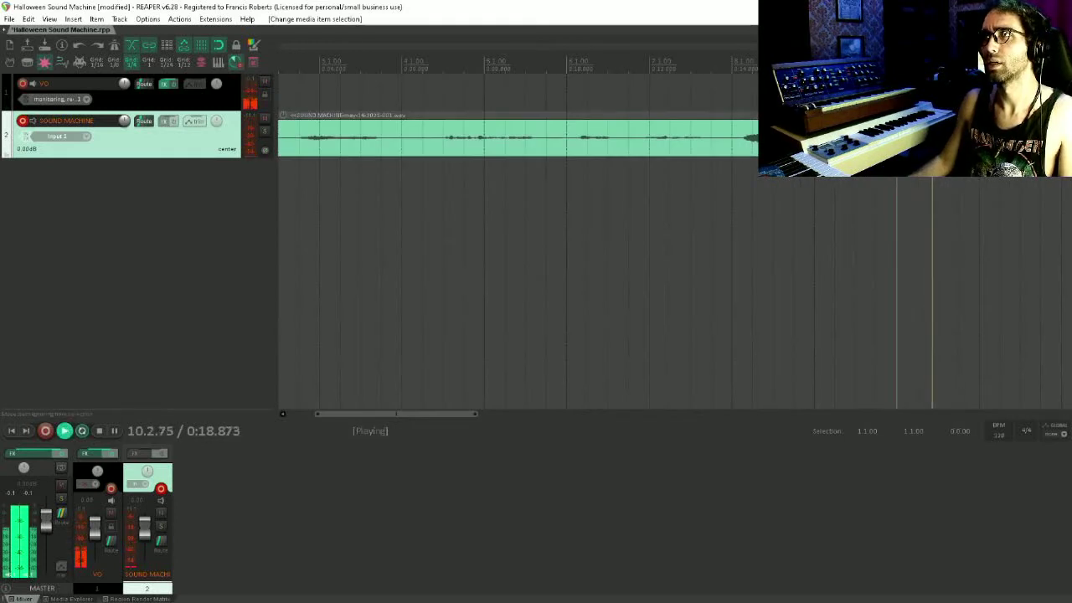
pyautogui.hscroll(3, 670, 153)
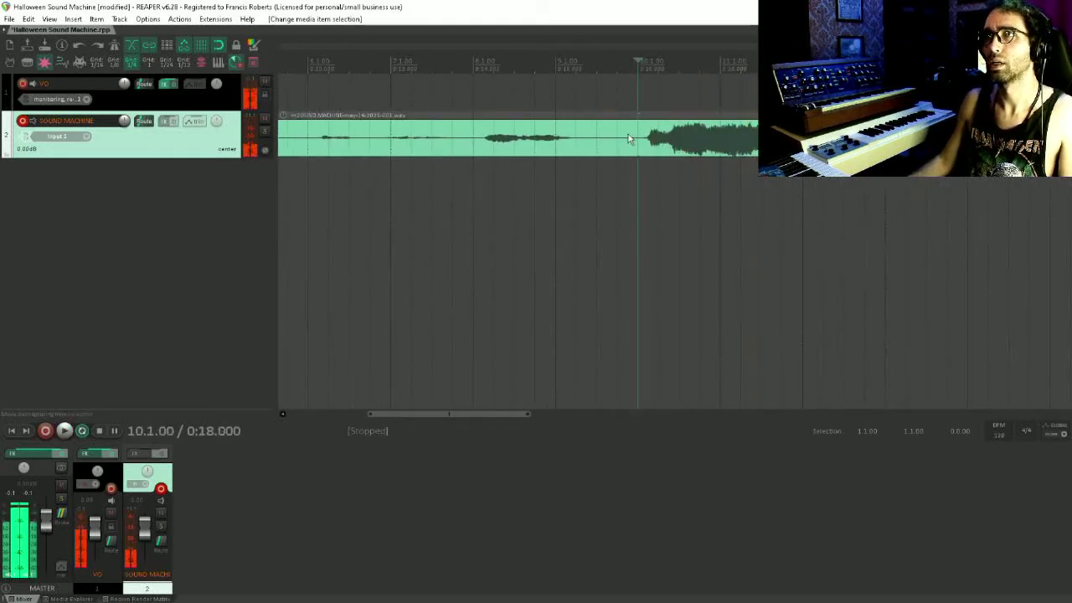
pyautogui.press('space')
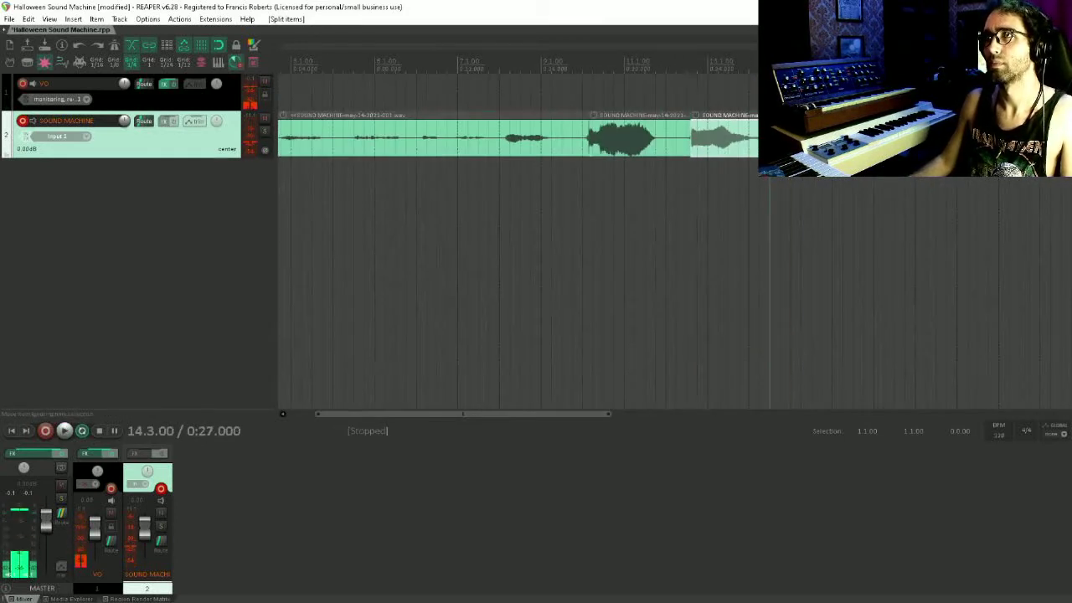
pyautogui.click(873, 138)
pyautogui.click(779, 138)
pyautogui.press('s')
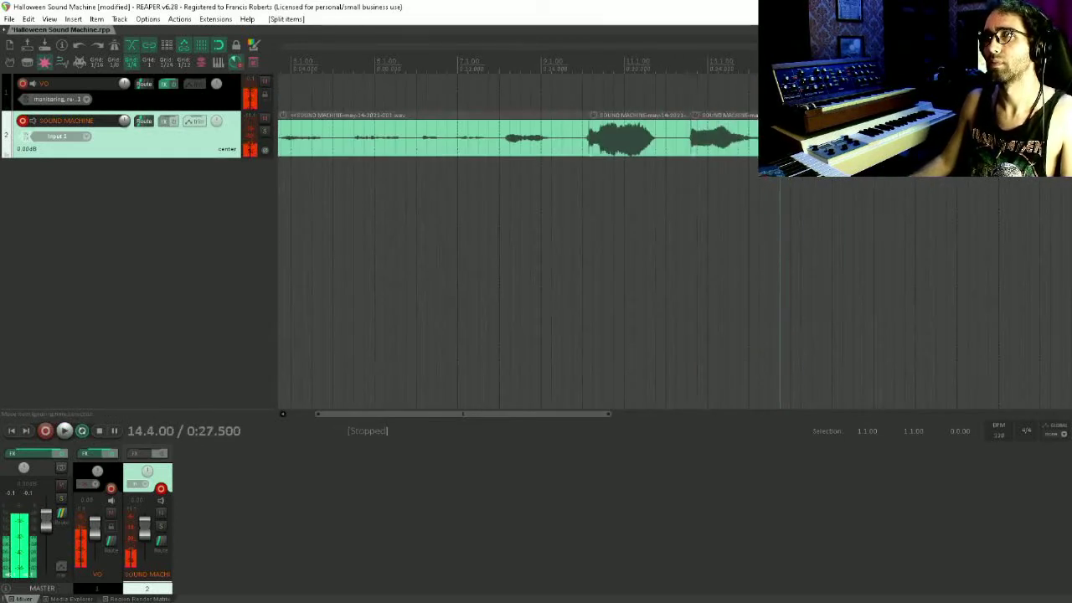
# - Split the following part of the take between its individual sounds, up to about 0:52
pyautogui.hscroll(2, 746, 141)
pyautogui.click(835, 139)
pyautogui.press('s')
pyautogui.click(887, 138)
pyautogui.press('space')
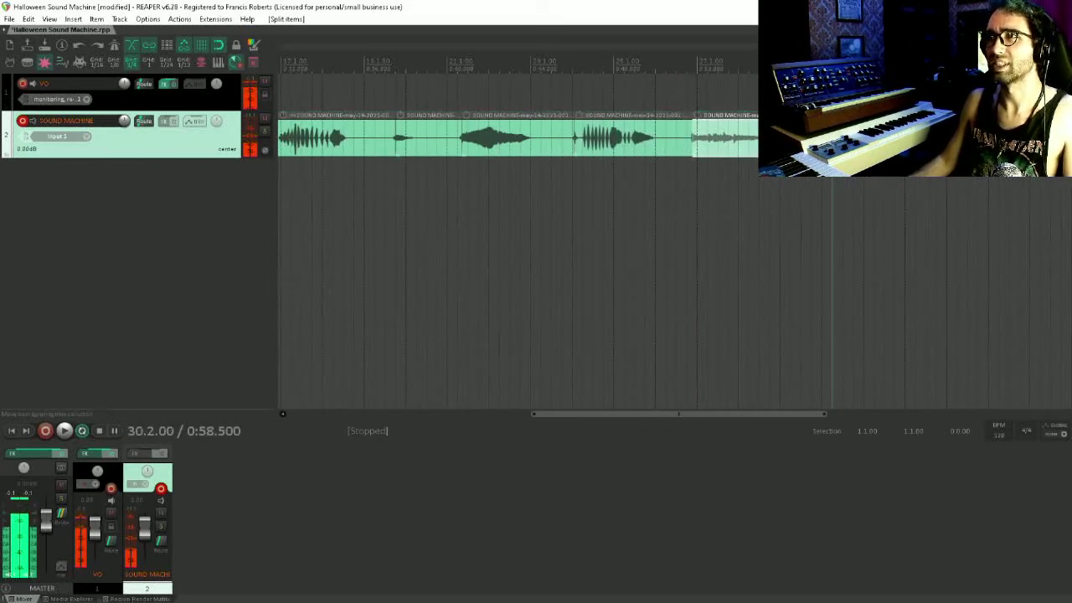
# - Listen to the closing part of the take from about 1:04 to 1:09
pyautogui.press('space')
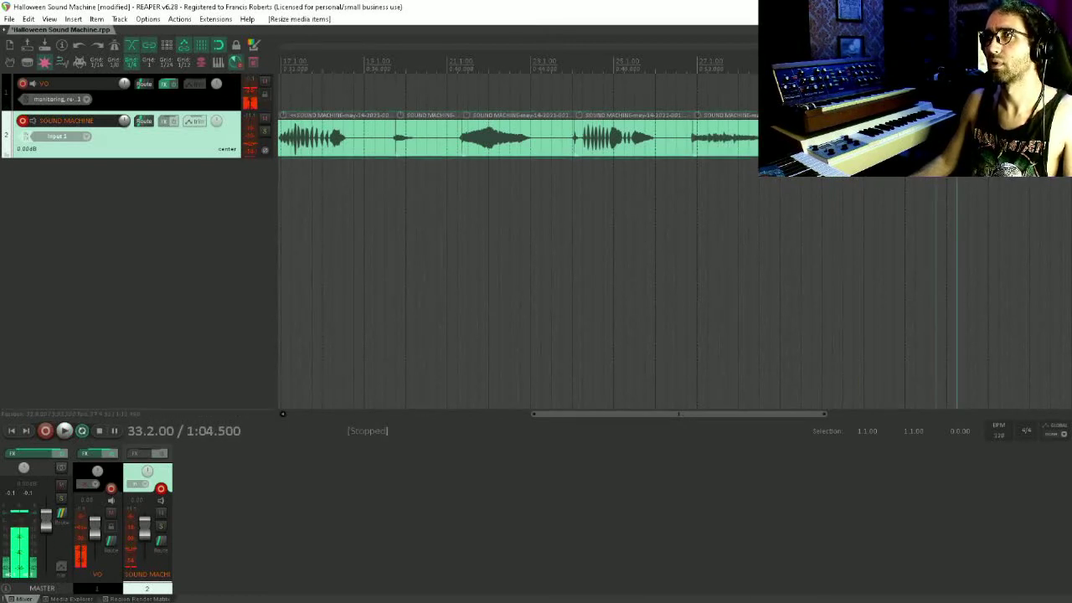
pyautogui.press('space')
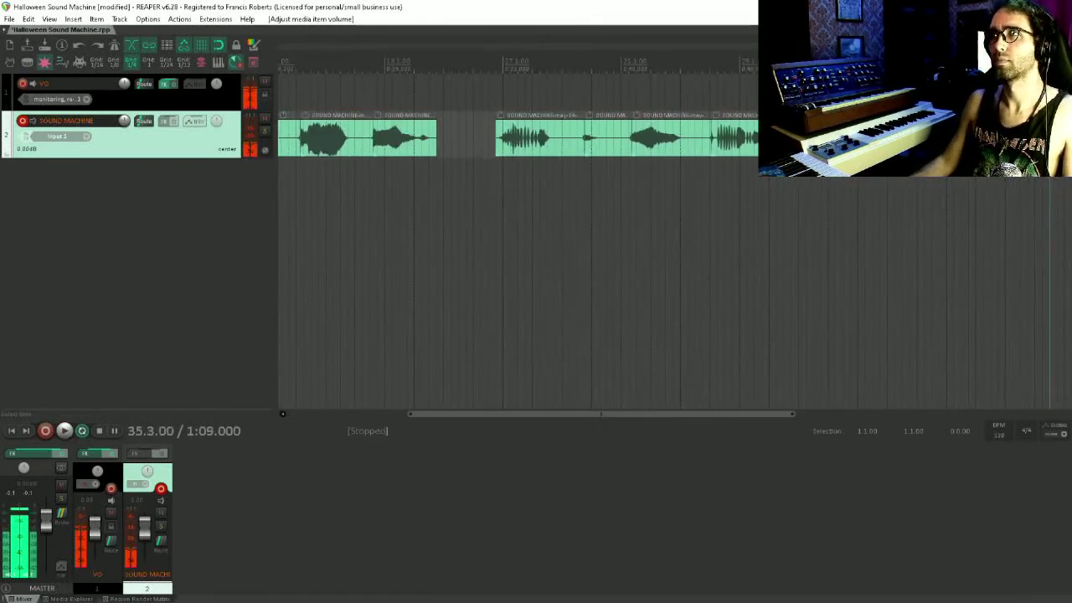
pyautogui.click(1028, 139)
pyautogui.press('space')
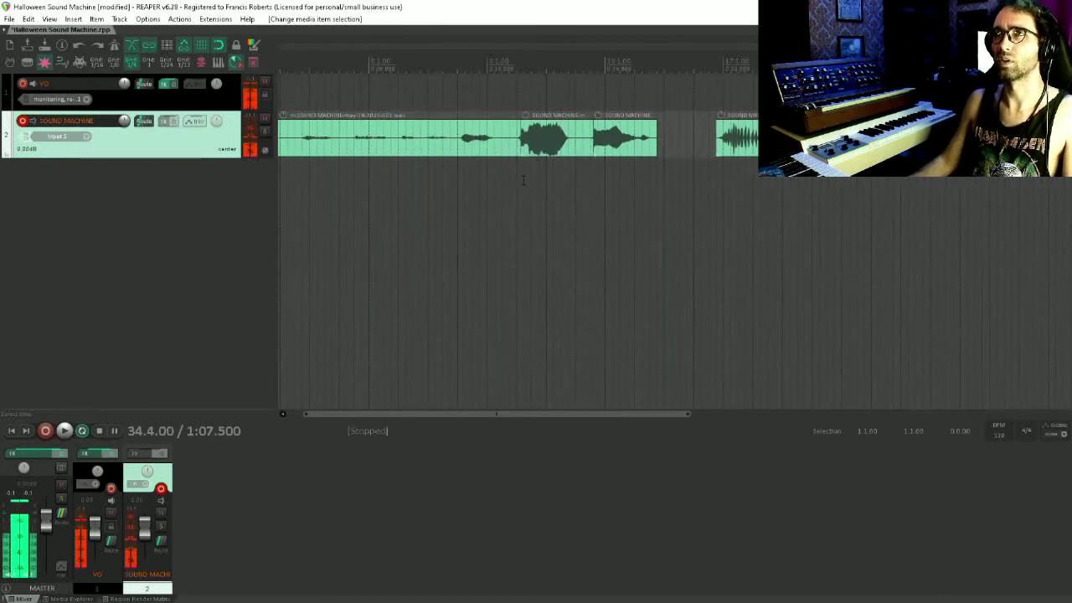
# - Audition the early sounds and delete the unused opening of the take before the sound at about 0:14
pyautogui.click(523, 180)
pyautogui.press('space')
pyautogui.click(459, 169)
pyautogui.press('space')
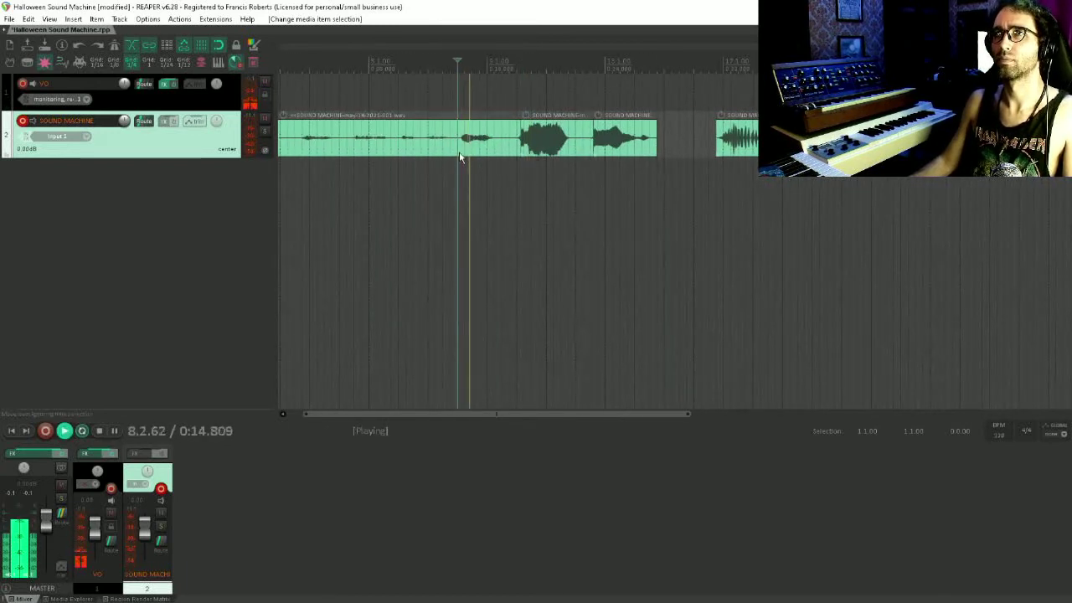
pyautogui.click(530, 165)
pyautogui.press('space')
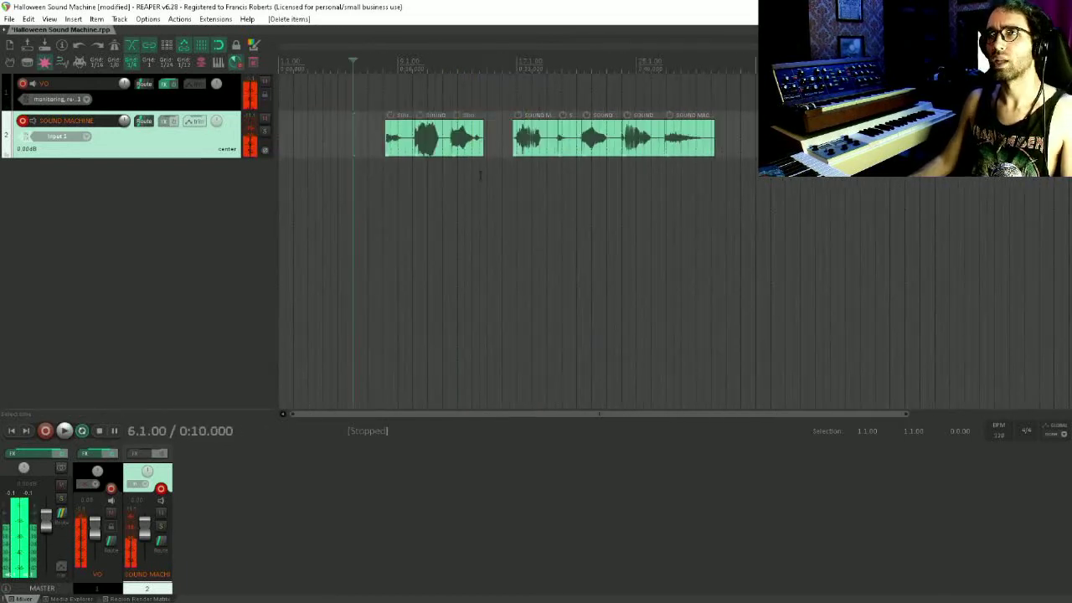
# - Move the first clip to the project start and space the other split clips apart along the track
pyautogui.moveTo(402, 143); pyautogui.dragTo(211, 143)
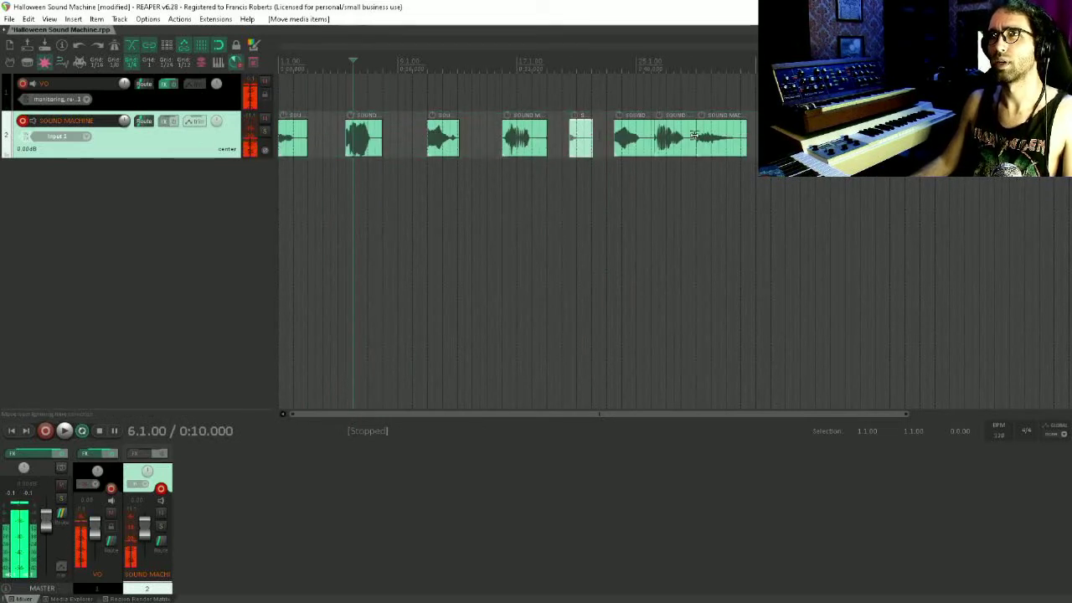
pyautogui.click(829, 235)
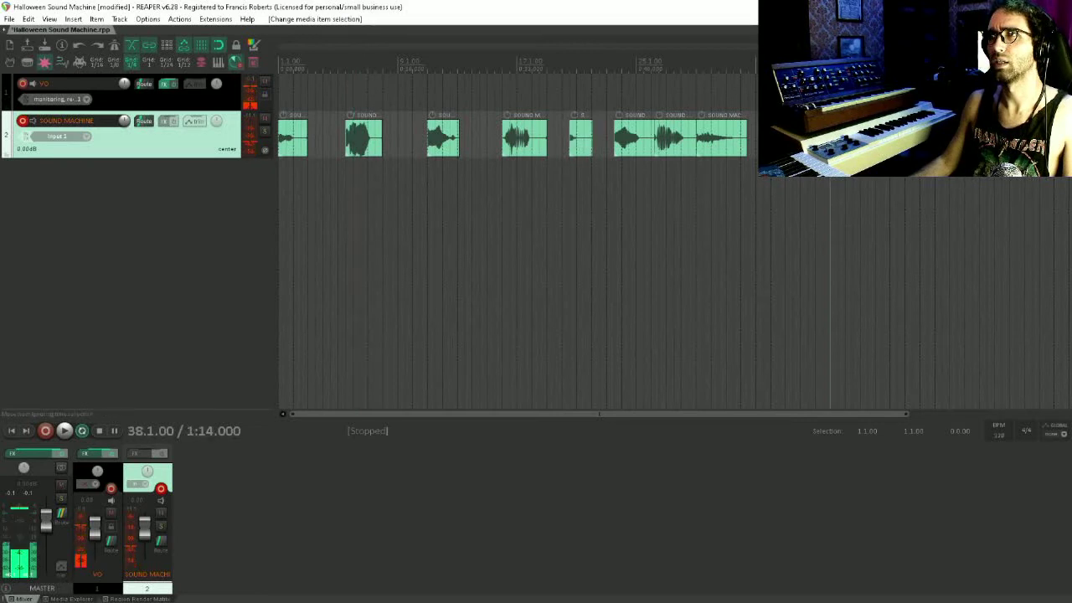
pyautogui.moveTo(741, 136); pyautogui.dragTo(777, 135)
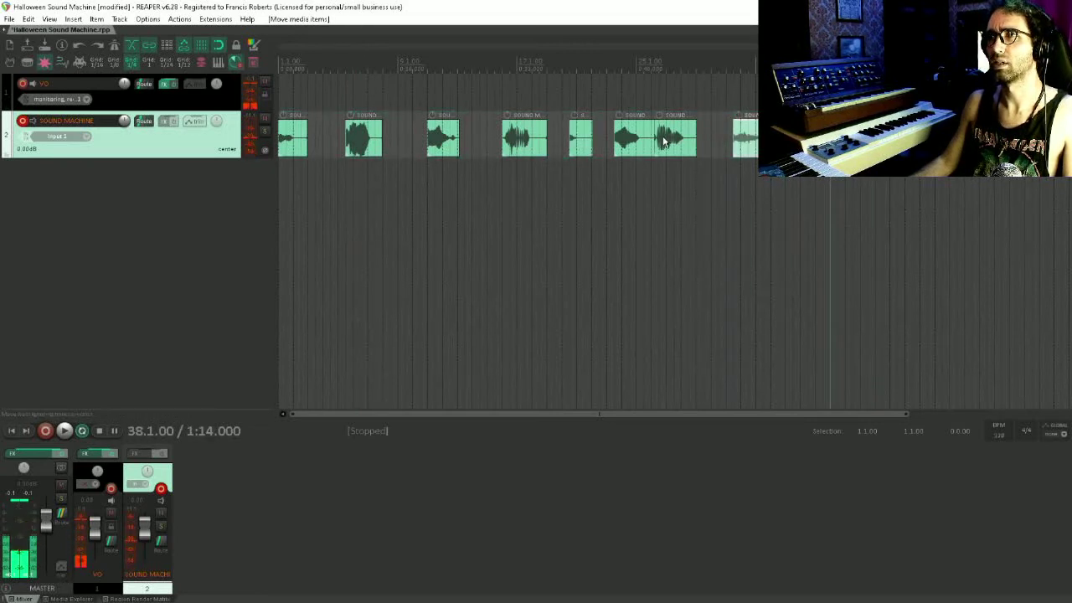
pyautogui.moveTo(663, 136); pyautogui.dragTo(674, 136)
pyautogui.click(649, 180)
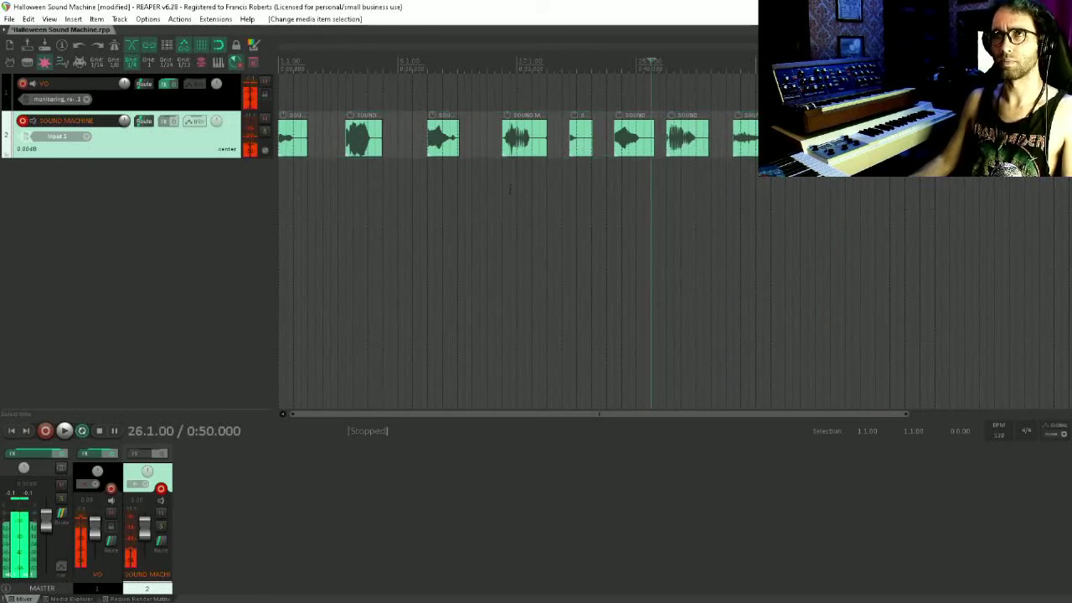
# - Normalize all the separated sound clips together and audition the end of the track
pyautogui.rightClick(639, 132)
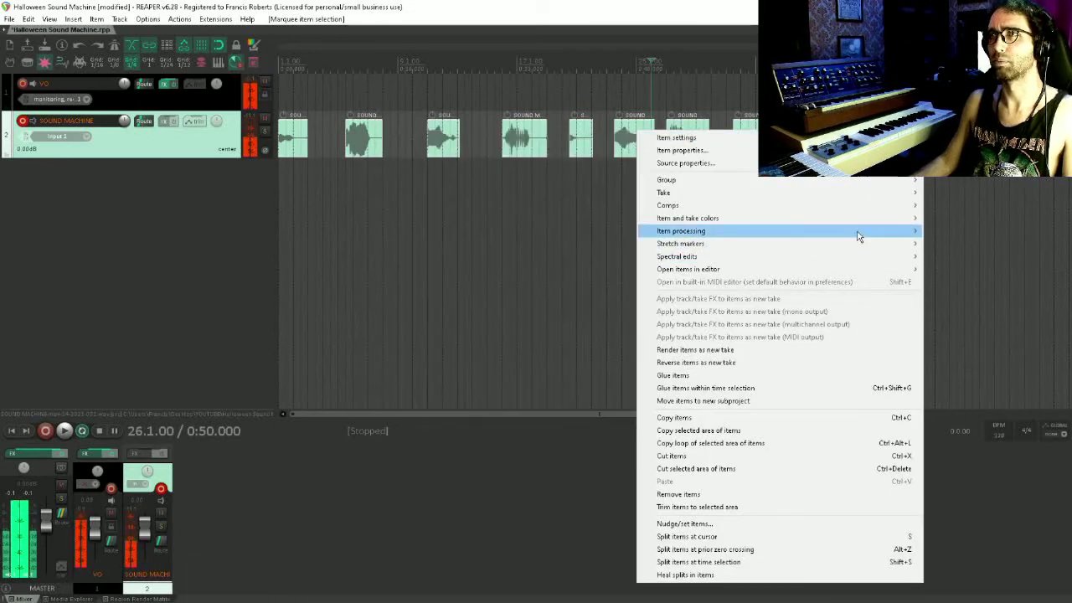
pyautogui.moveTo(858, 234)
pyautogui.click(440, 232)
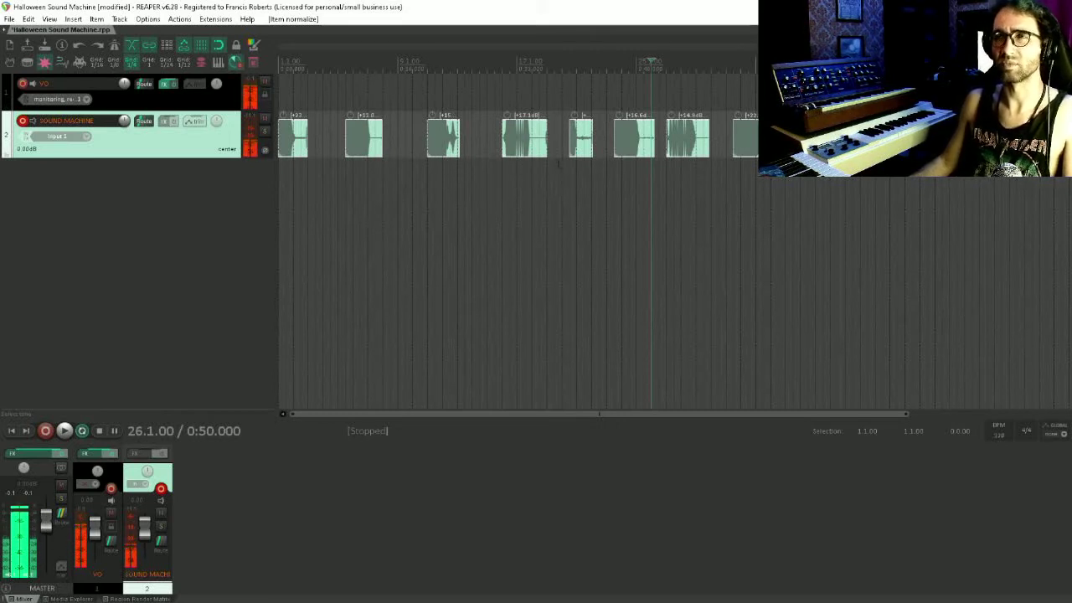
pyautogui.hotkey('ctrl', 'z')
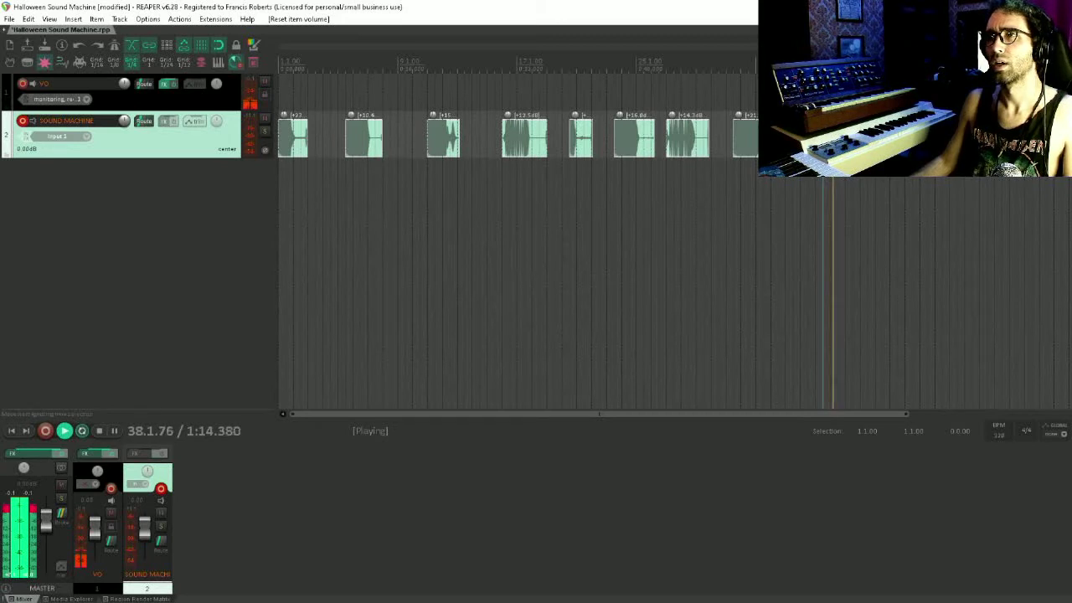
pyautogui.press('space')
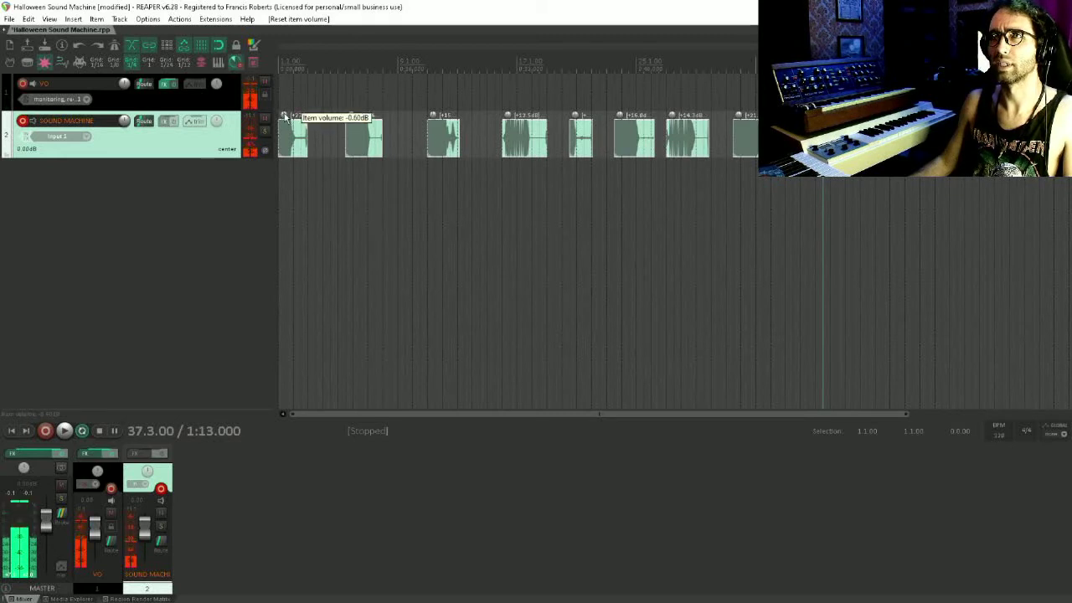
# - Lower the volume of all normalized clips together, to about +8 dB gain on the second clip
pyautogui.moveTo(283, 118); pyautogui.dragTo(292, 252)
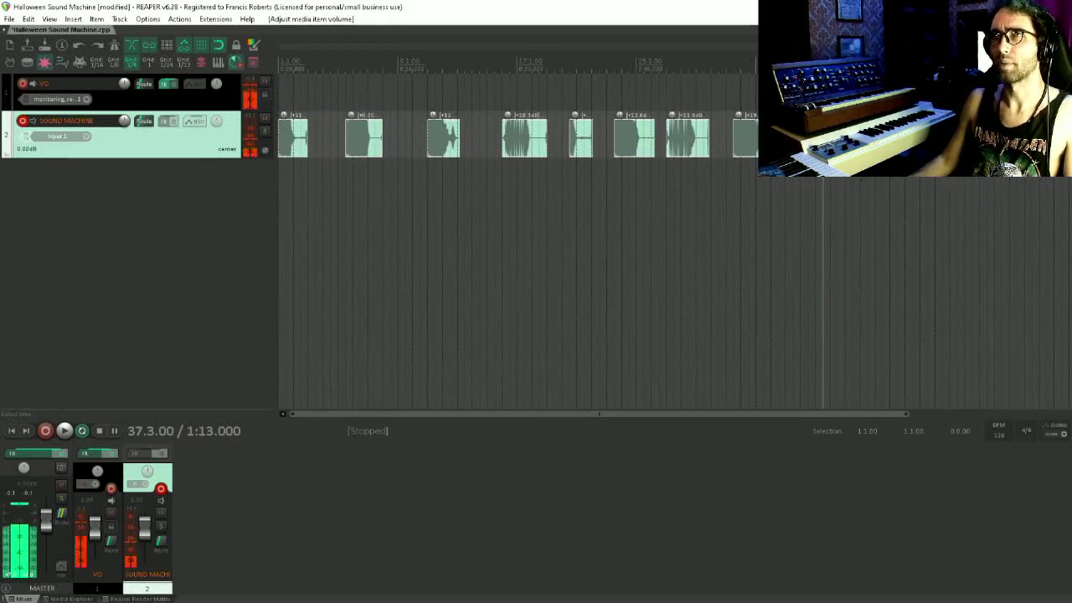
pyautogui.click(303, 184)
pyautogui.press('Home')
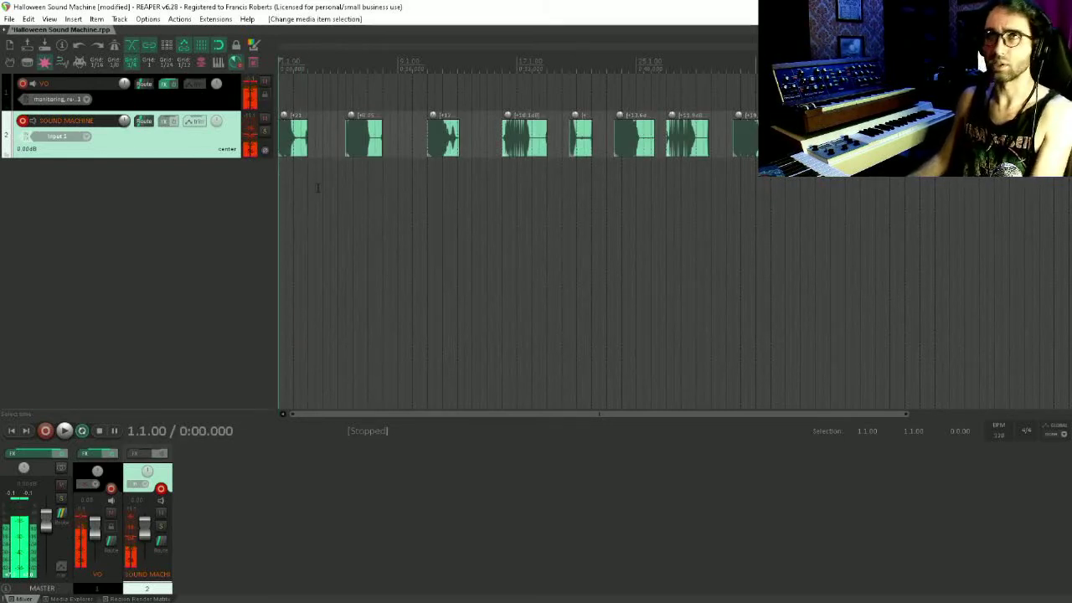
# - Trim the silence off the start of the first clip and make the SOUND MACHINE track taller
pyautogui.scroll(3, 318, 188)
pyautogui.hotkey('ctrl', 's')
pyautogui.scroll(5, 318, 188)
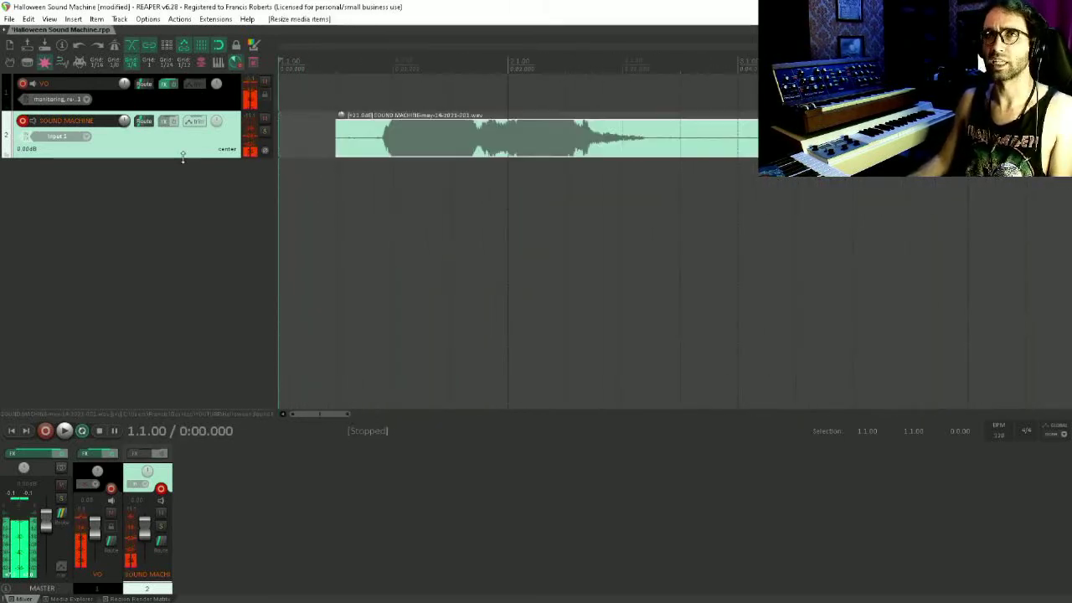
pyautogui.moveTo(182, 158); pyautogui.dragTo(198, 358)
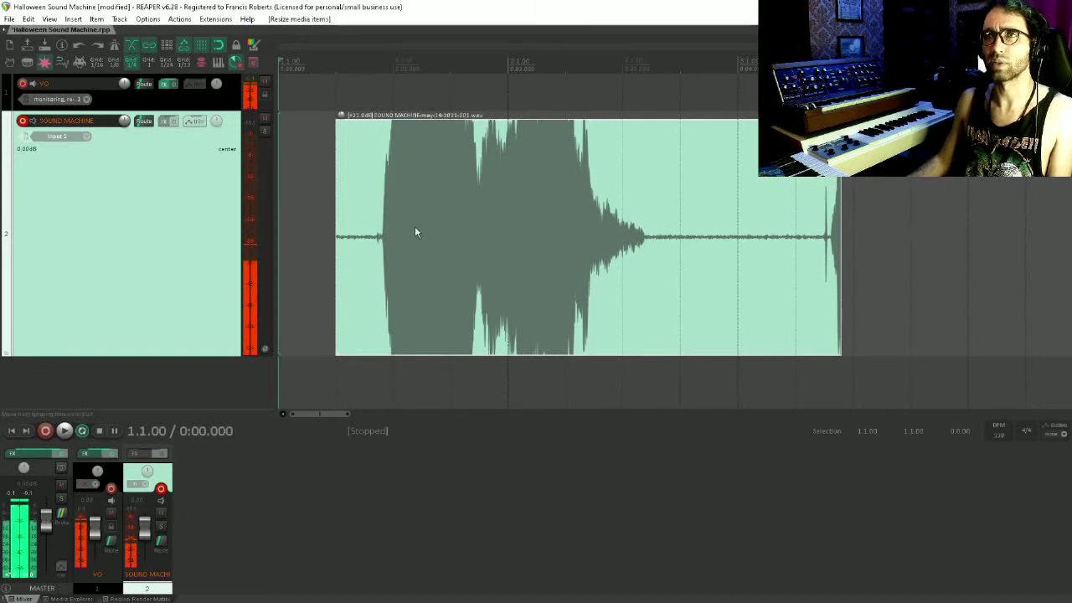
# - Trim the first clip's start to its sound onset and its end to the fade-out at about 3.2 seconds
pyautogui.scroll(2, 416, 232)
pyautogui.moveTo(391, 237); pyautogui.dragTo(482, 237)
pyautogui.scroll(-3, 484, 122)
pyautogui.moveTo(677, 275); pyautogui.dragTo(564, 276)
pyautogui.click(567, 276)
pyautogui.scroll(2, 566, 276)
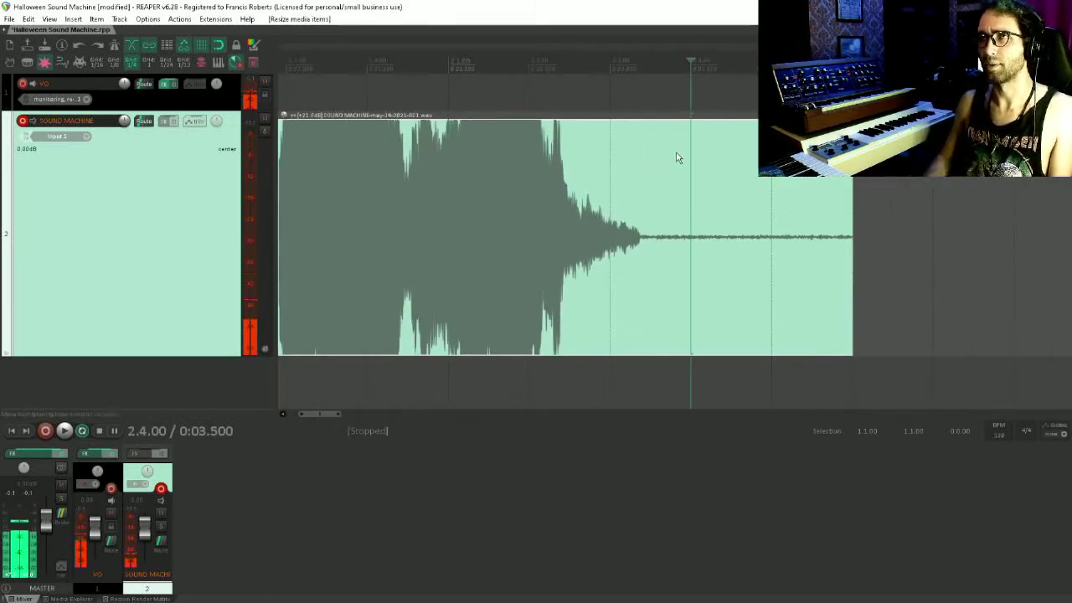
pyautogui.moveTo(852, 304); pyautogui.dragTo(637, 304)
# - Extend the second clip's start slightly earlier to about 8.9 seconds and add a very short fade-in
pyautogui.scroll(-4, 637, 304)
pyautogui.click(538, 223)
pyautogui.scroll(6, 538, 223)
pyautogui.moveTo(692, 222); pyautogui.dragTo(662, 210)
pyautogui.click(609, 210)
pyautogui.moveTo(663, 122); pyautogui.dragTo(667, 123)
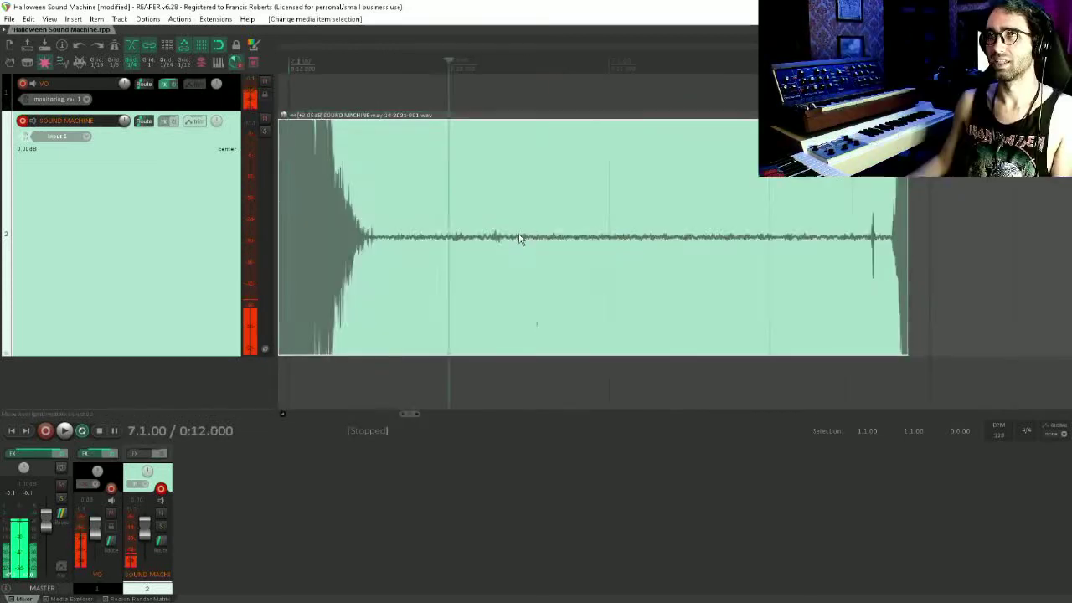
# - Trim the second clip's end to where its sound dies out at about 12.3 seconds and add a short fade-out
pyautogui.scroll(-3, 932, 219)
pyautogui.moveTo(918, 222); pyautogui.dragTo(657, 223)
pyautogui.scroll(3, 681, 204)
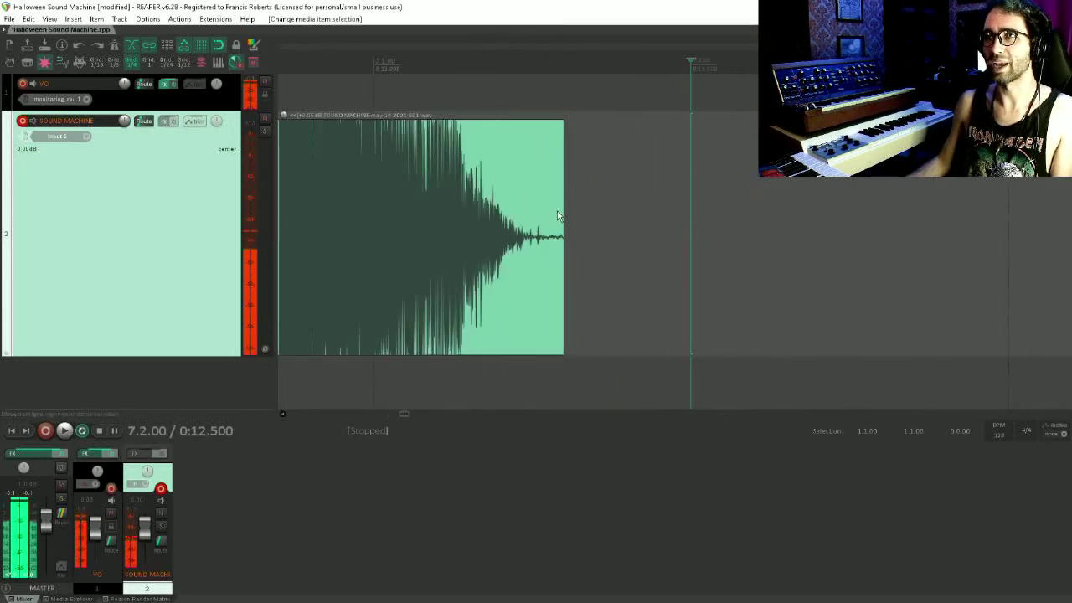
pyautogui.moveTo(561, 219); pyautogui.dragTo(545, 132)
pyautogui.scroll(3, 684, 178)
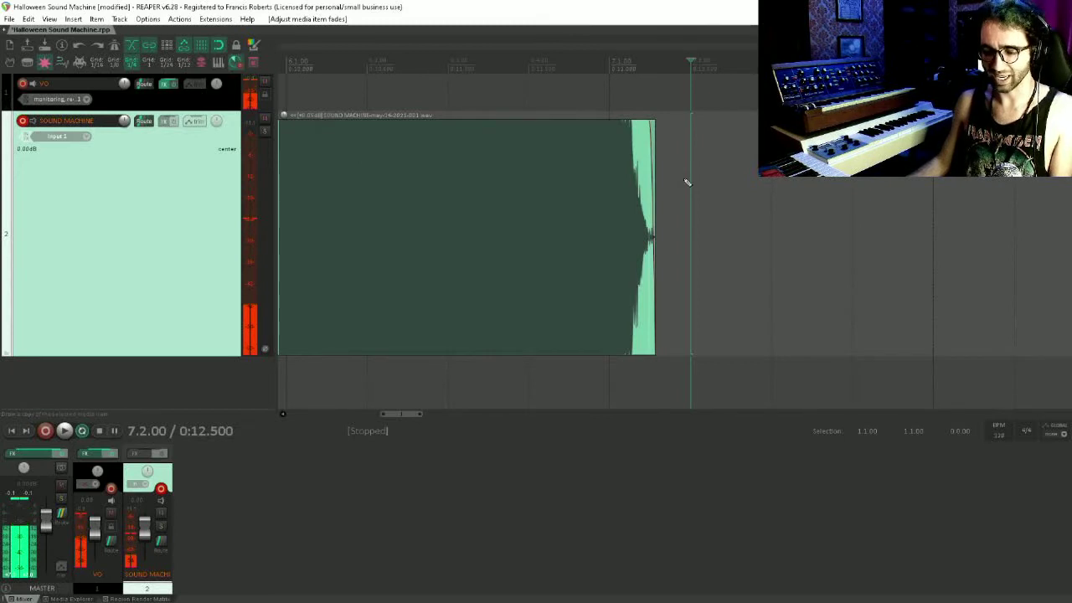
# - Extend the third clip's start to just before the 20-second mark with a short fade-in, and save the project
pyautogui.scroll(-3, 687, 182)
pyautogui.click(961, 185)
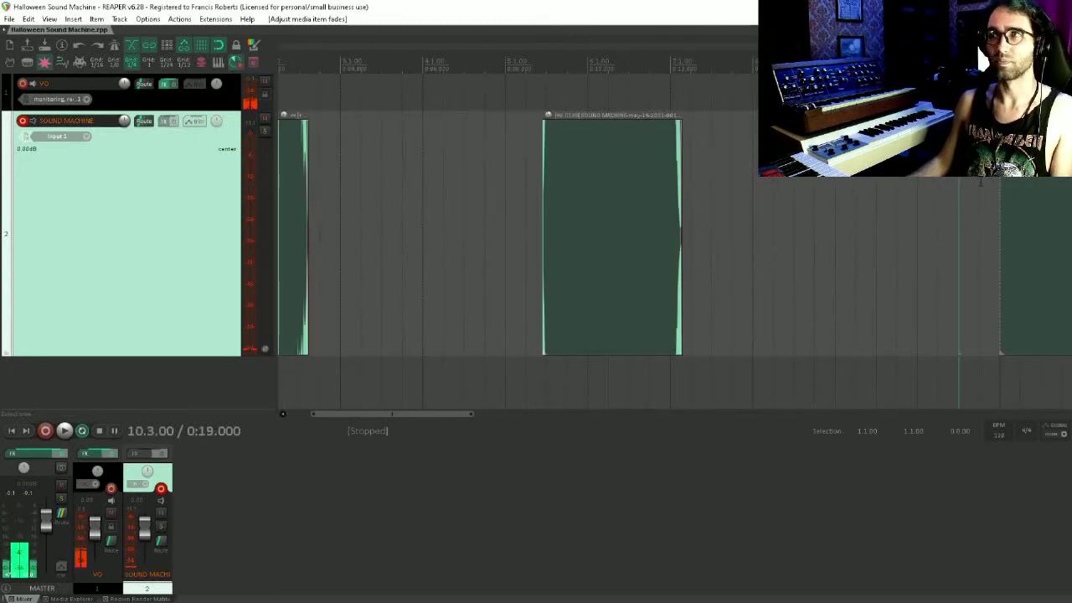
pyautogui.click(982, 188)
pyautogui.moveTo(999, 197); pyautogui.dragTo(638, 247)
pyautogui.scroll(6, 632, 203)
pyautogui.hscroll(2, 887, 201)
pyautogui.moveTo(639, 120); pyautogui.dragTo(656, 119)
pyautogui.click(593, 160)
pyautogui.scroll(-6, 581, 164)
pyautogui.click(646, 164)
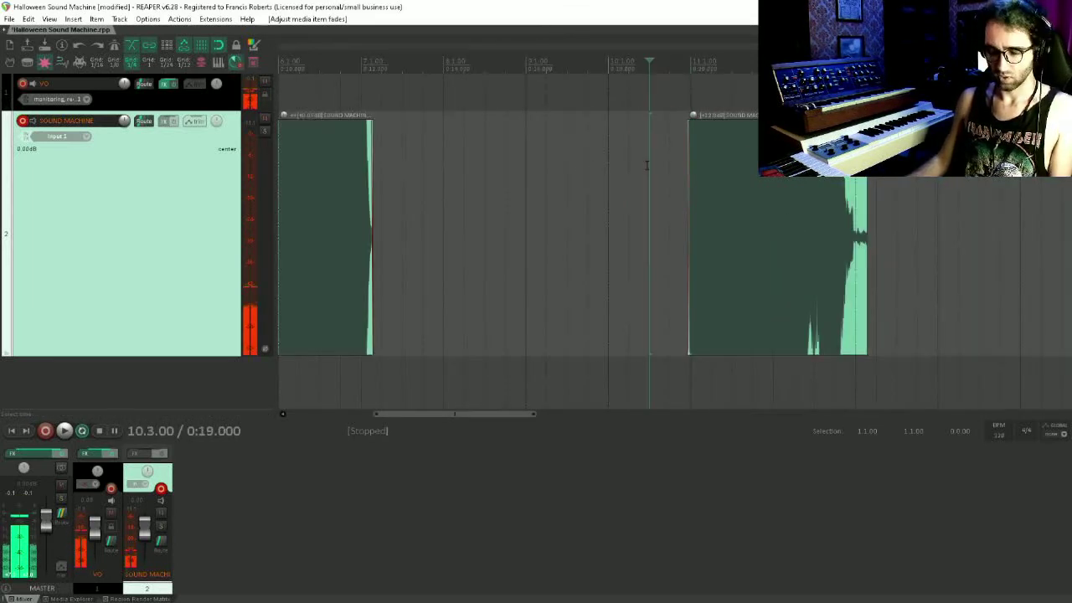
pyautogui.hotkey('ctrl', 's')
# - Trim the third clip's end to just after its sound at about 23.96 seconds and add a short fade-out
pyautogui.click(834, 209)
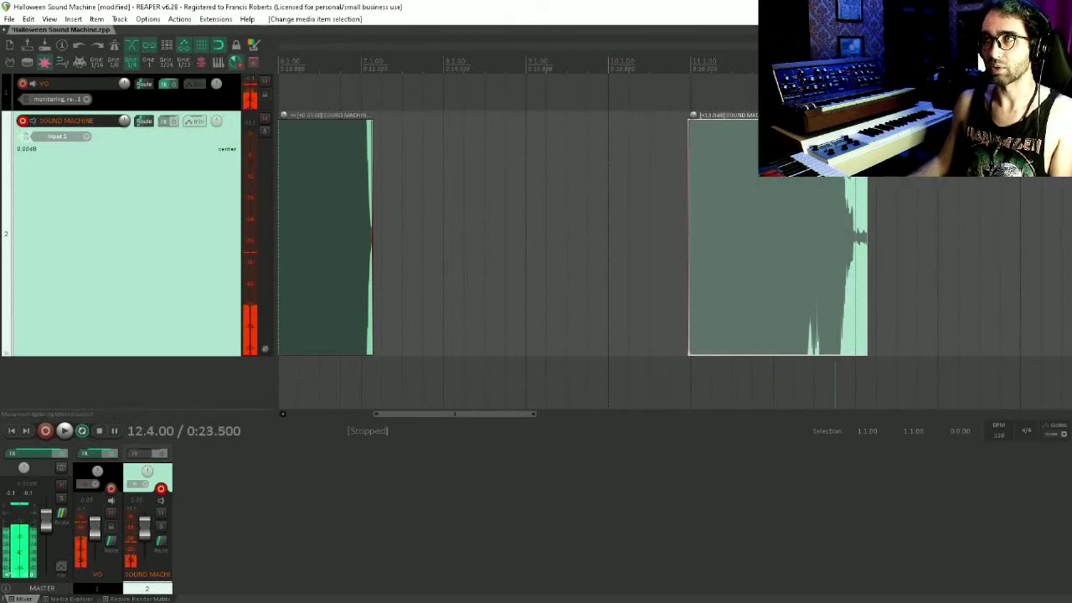
pyautogui.scroll(4, 883, 209)
pyautogui.click(778, 210)
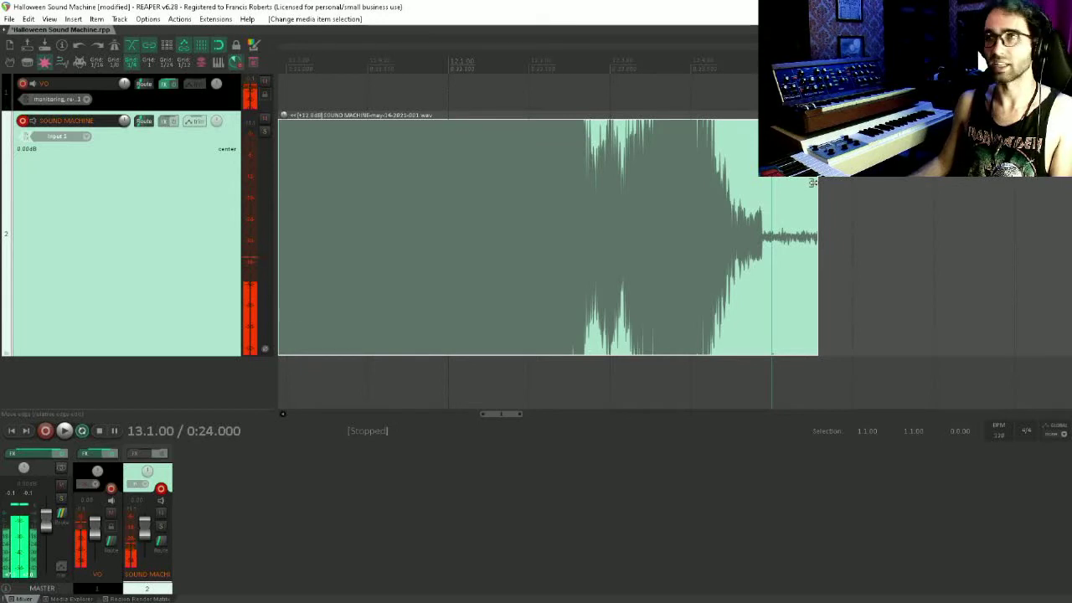
pyautogui.scroll(4, 819, 205)
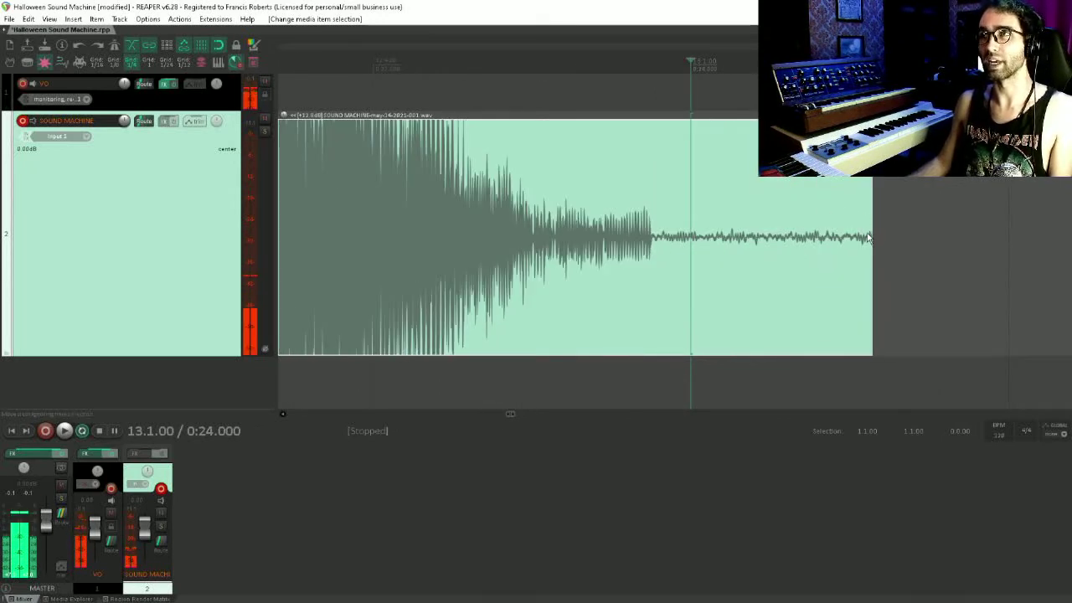
pyautogui.moveTo(871, 252)
pyautogui.mouseDown()
pyautogui.moveTo(658, 265)
pyautogui.moveTo(666, 259)
pyautogui.mouseUp()
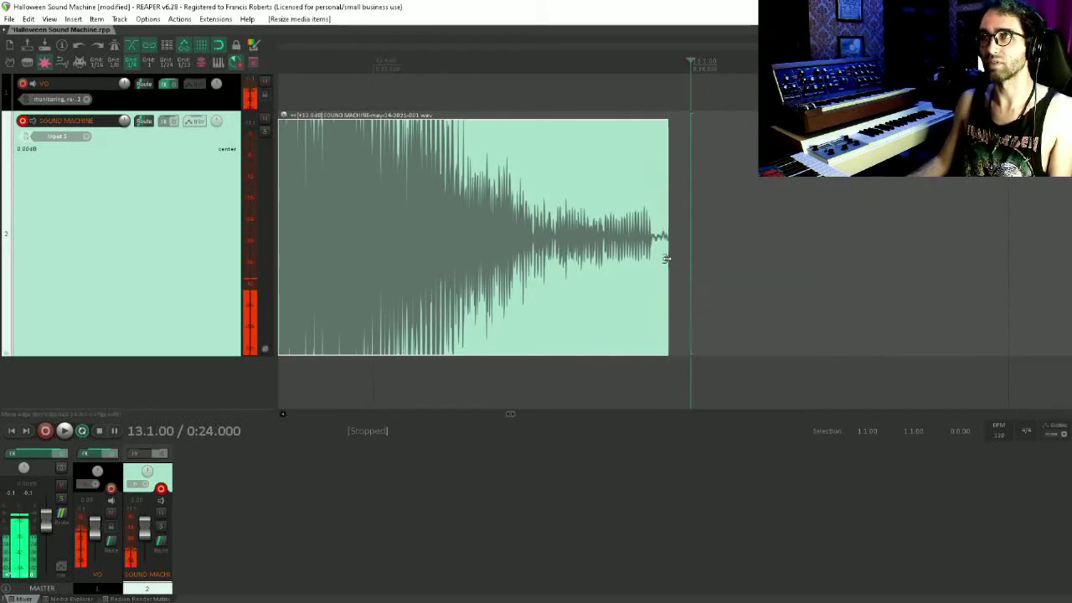
pyautogui.moveTo(664, 122); pyautogui.dragTo(644, 127)
pyautogui.click(727, 153)
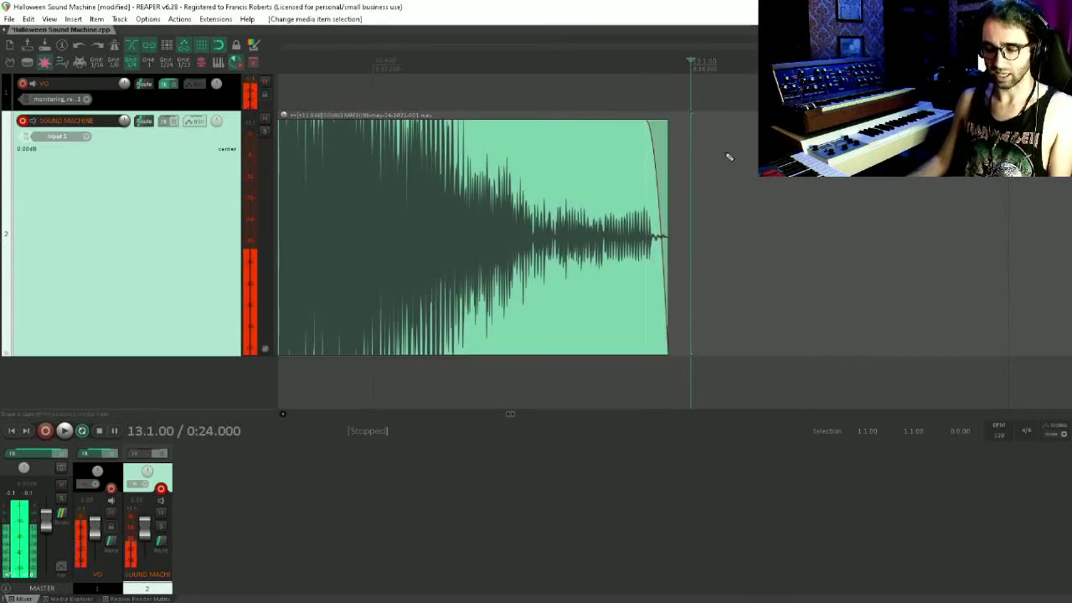
pyautogui.scroll(-5, 727, 155)
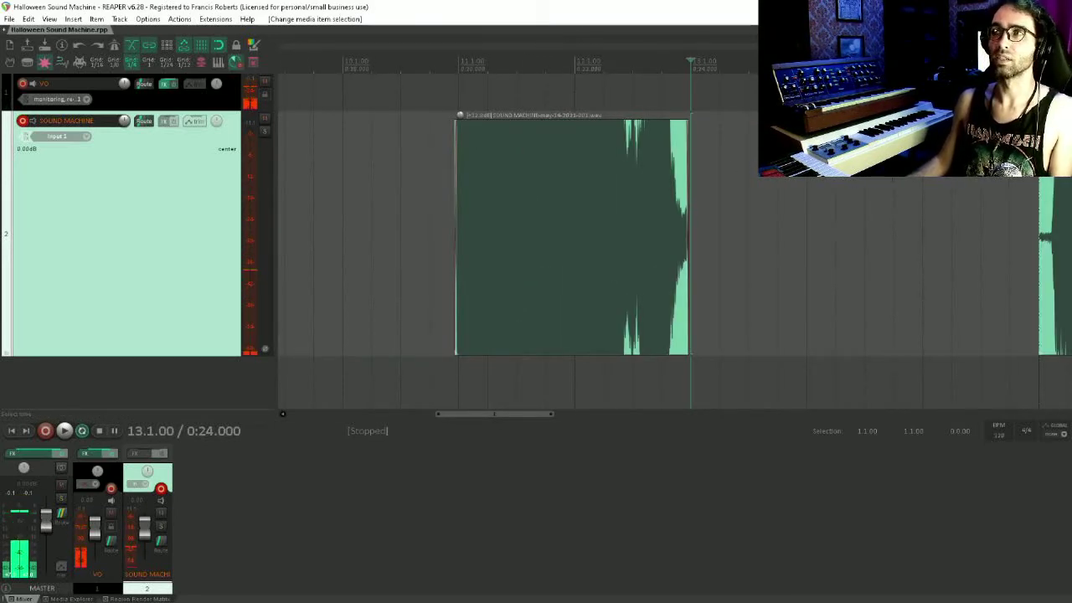
# - Trim the silence off the fourth clip's start up to its onset at about 30.2 seconds and add a short fade-in
pyautogui.click(1035, 179)
pyautogui.scroll(5, 1004, 180)
pyautogui.moveTo(966, 181); pyautogui.dragTo(681, 182)
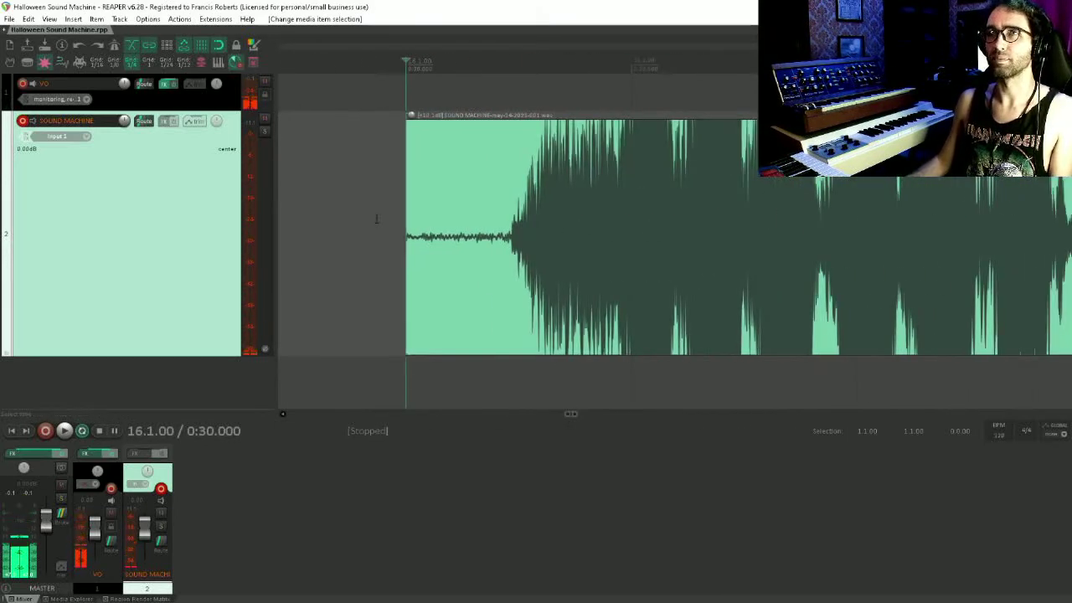
pyautogui.moveTo(409, 221); pyautogui.dragTo(504, 143)
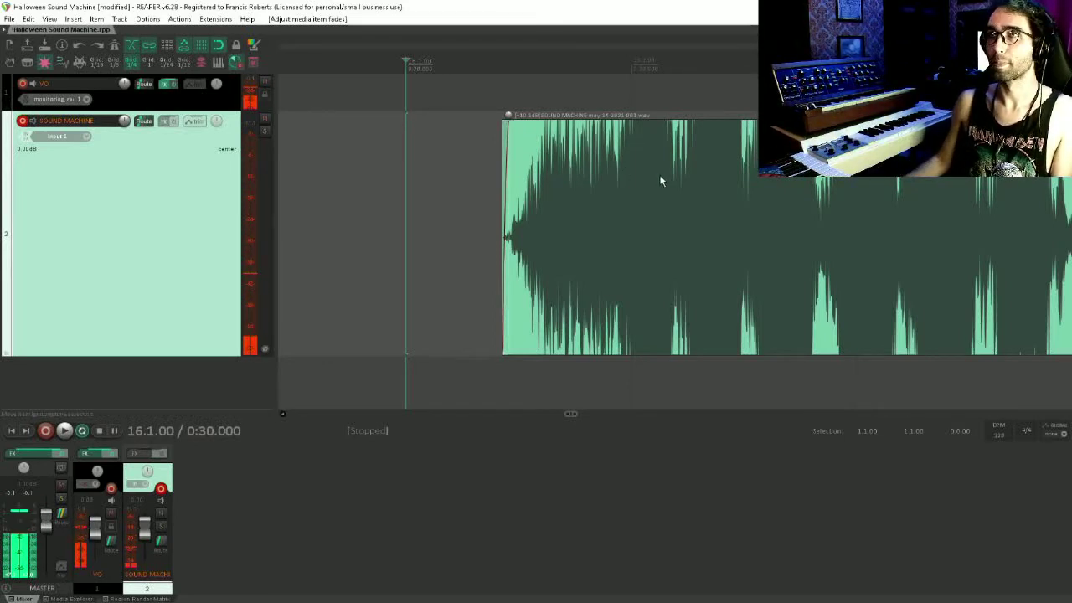
pyautogui.hscroll(3, 659, 180)
pyautogui.click(397, 178)
pyautogui.scroll(4, 397, 178)
pyautogui.hscroll(-6, 405, 175)
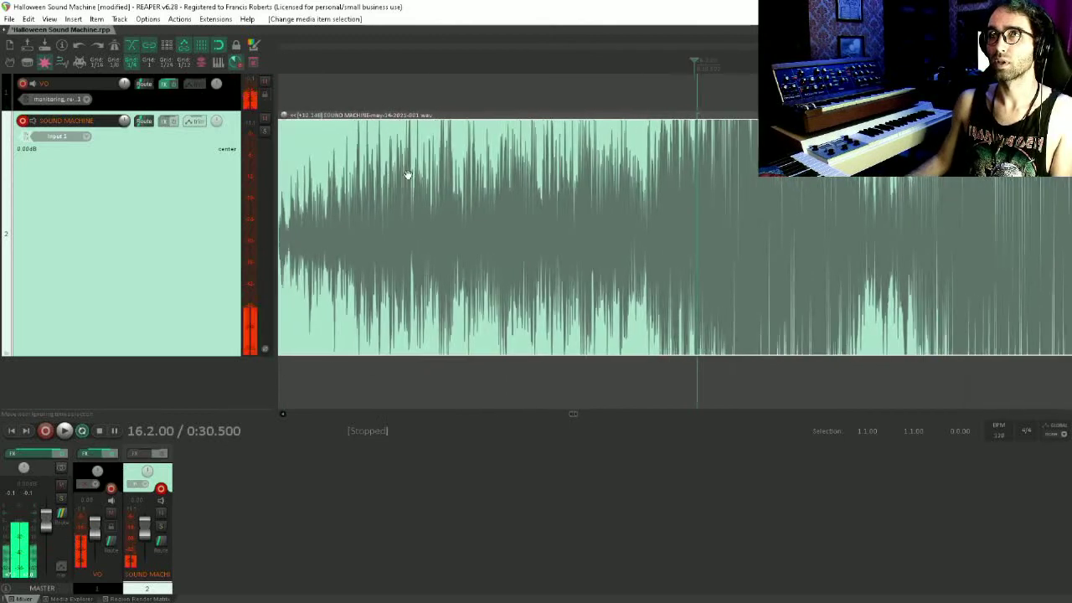
pyautogui.moveTo(474, 121); pyautogui.dragTo(481, 157)
pyautogui.click(716, 168)
pyautogui.scroll(-4, 716, 168)
pyautogui.scroll(-4, 716, 167)
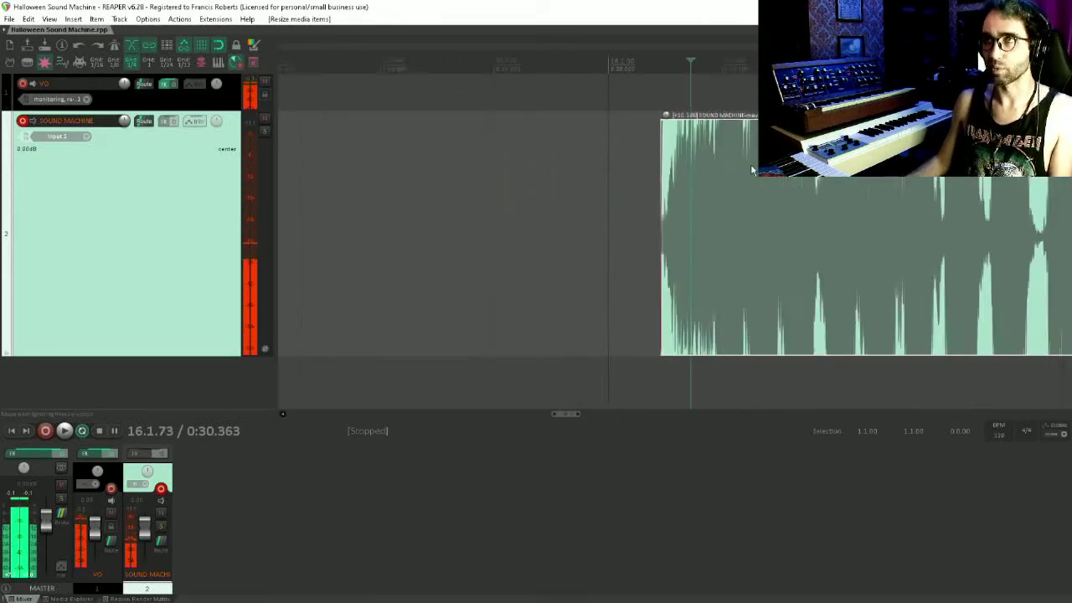
# - Trim the noise off the fourth clip's end back to about 33.6 seconds and add a short fade-out
pyautogui.click(908, 208)
pyautogui.scroll(3, 905, 209)
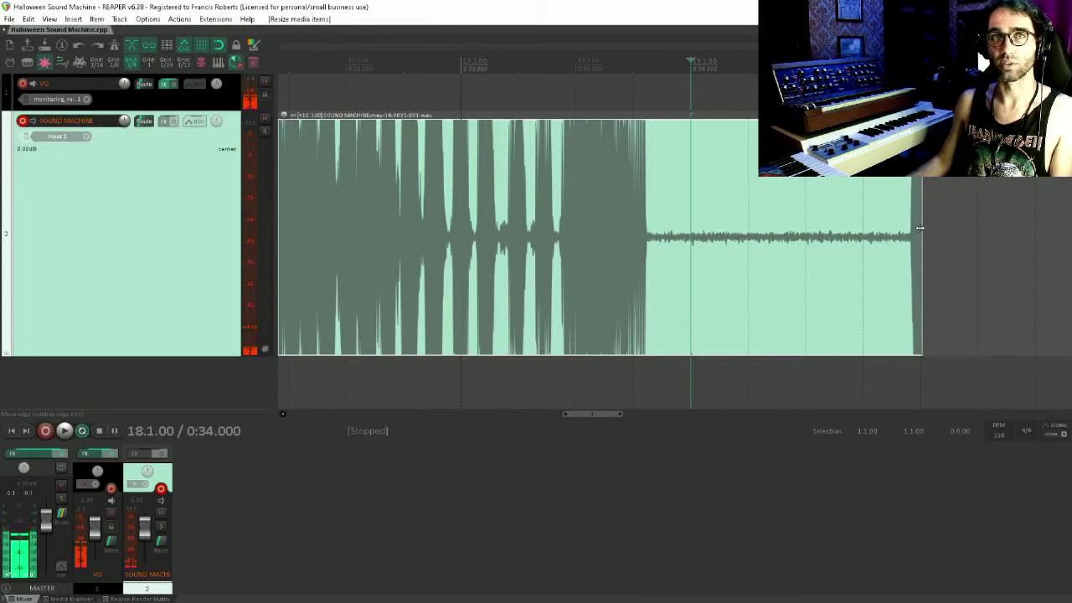
pyautogui.moveTo(919, 227); pyautogui.dragTo(455, 204)
pyautogui.moveTo(454, 124); pyautogui.dragTo(448, 126)
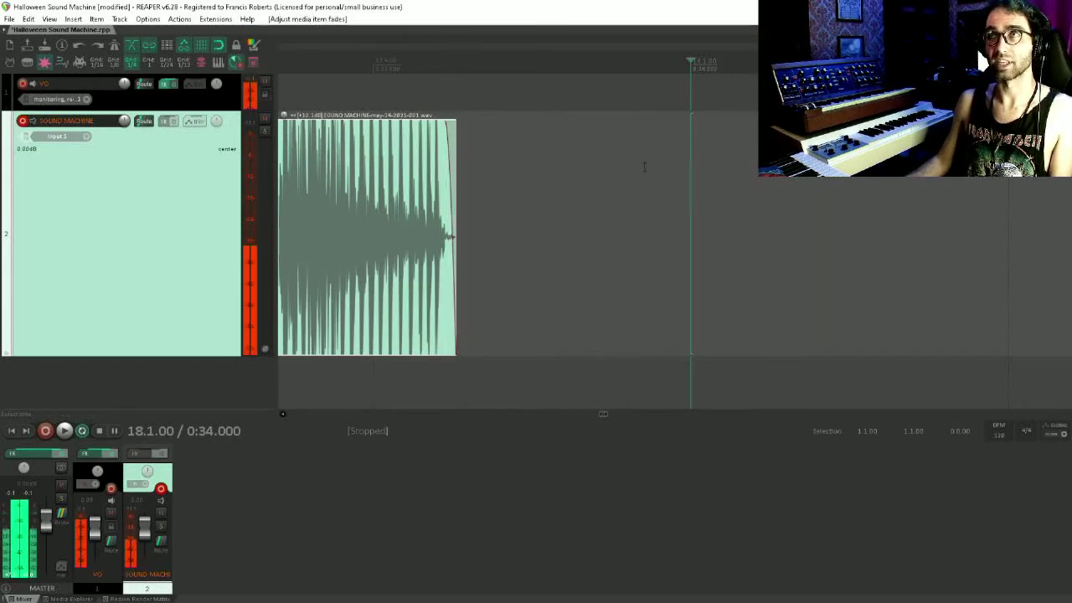
pyautogui.click(644, 167)
pyautogui.scroll(-3, 711, 195)
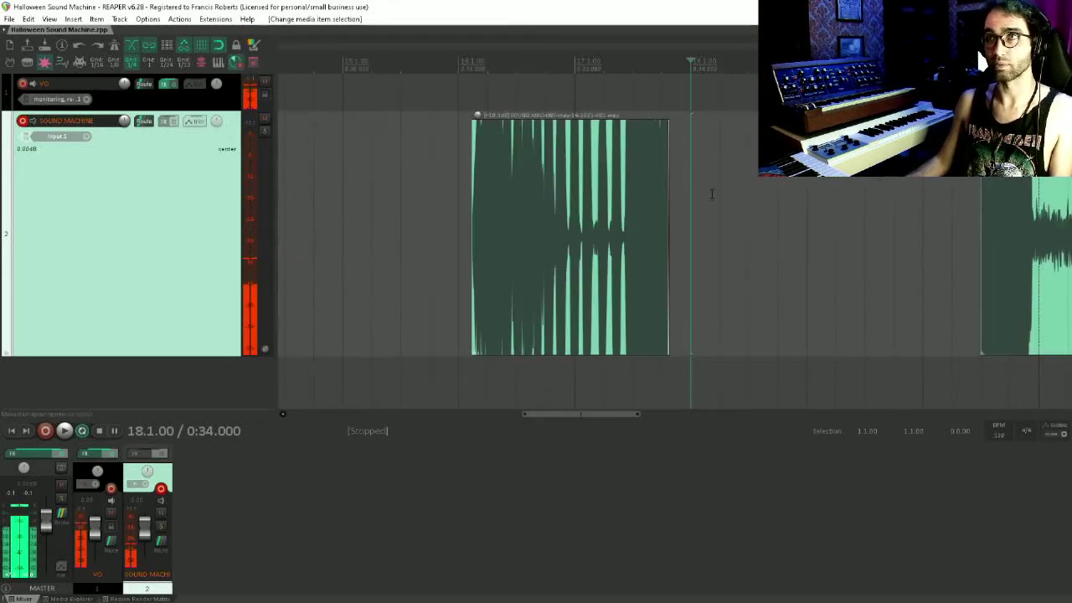
# - Extend the fifth clip's start slightly earlier to about 38.9 seconds and add a short fade-in
pyautogui.click(950, 195)
pyautogui.scroll(3, 951, 194)
pyautogui.hscroll(3, 700, 192)
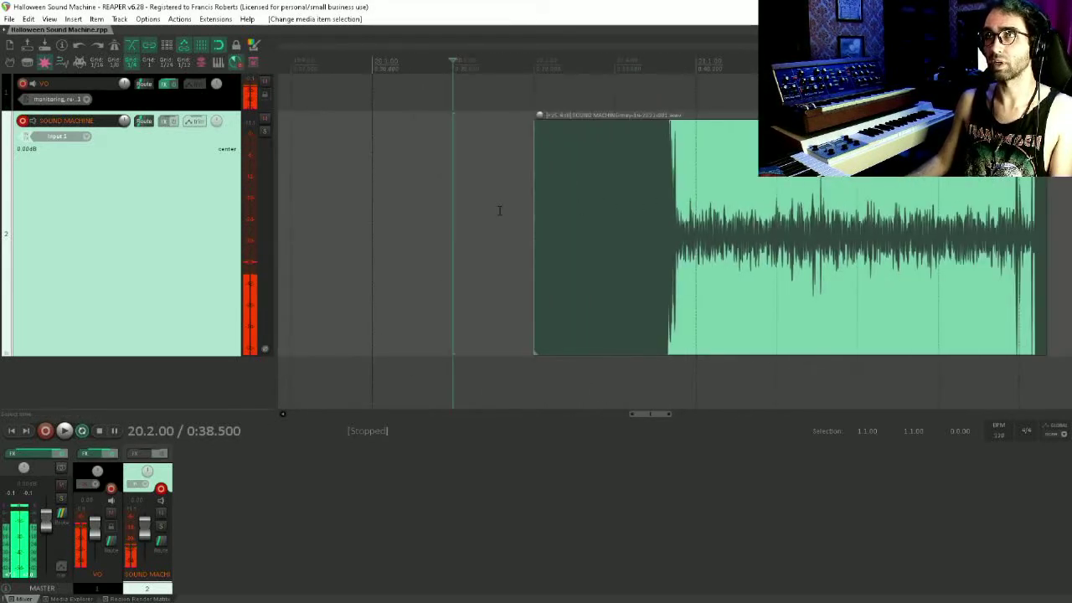
pyautogui.click(501, 211)
pyautogui.scroll(2, 503, 210)
pyautogui.moveTo(691, 196); pyautogui.dragTo(668, 130)
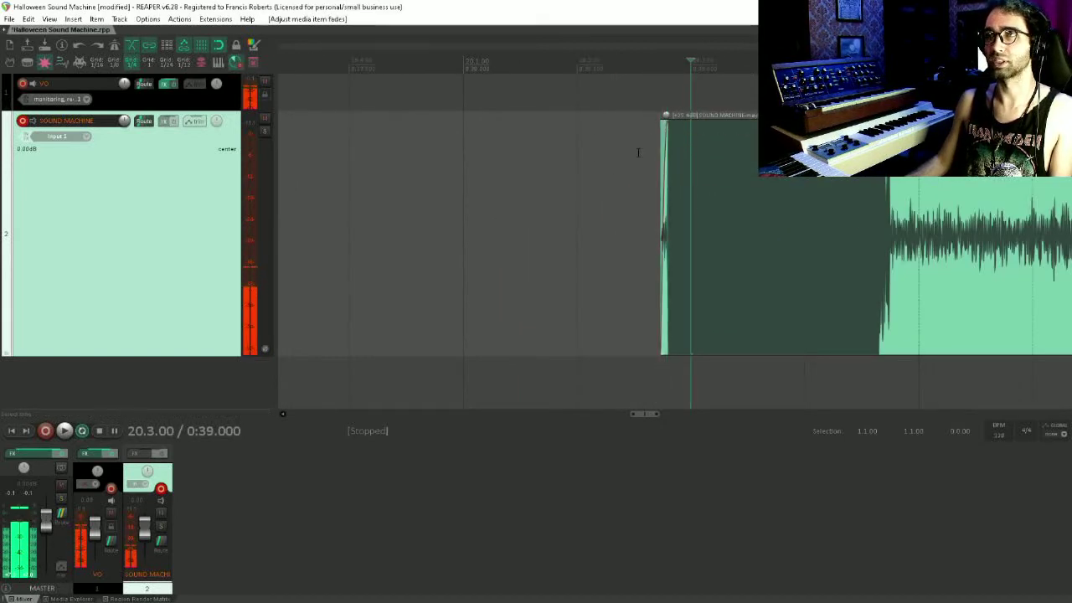
# - Split the fifth clip at 0:40 and delete the noisy part after the split
pyautogui.click(880, 179)
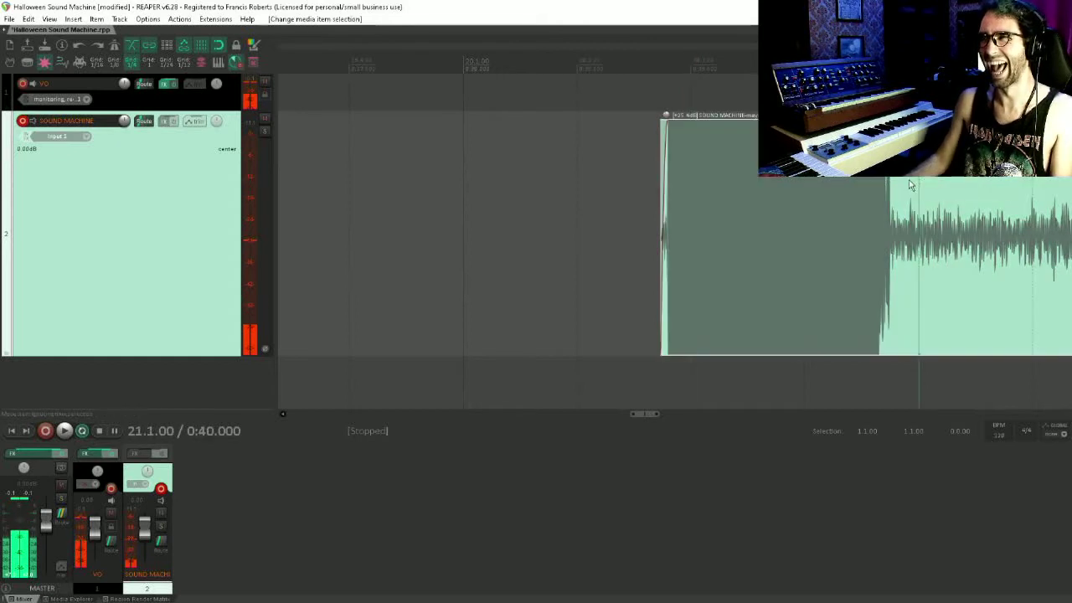
pyautogui.scroll(-2, 878, 179)
pyautogui.press('s')
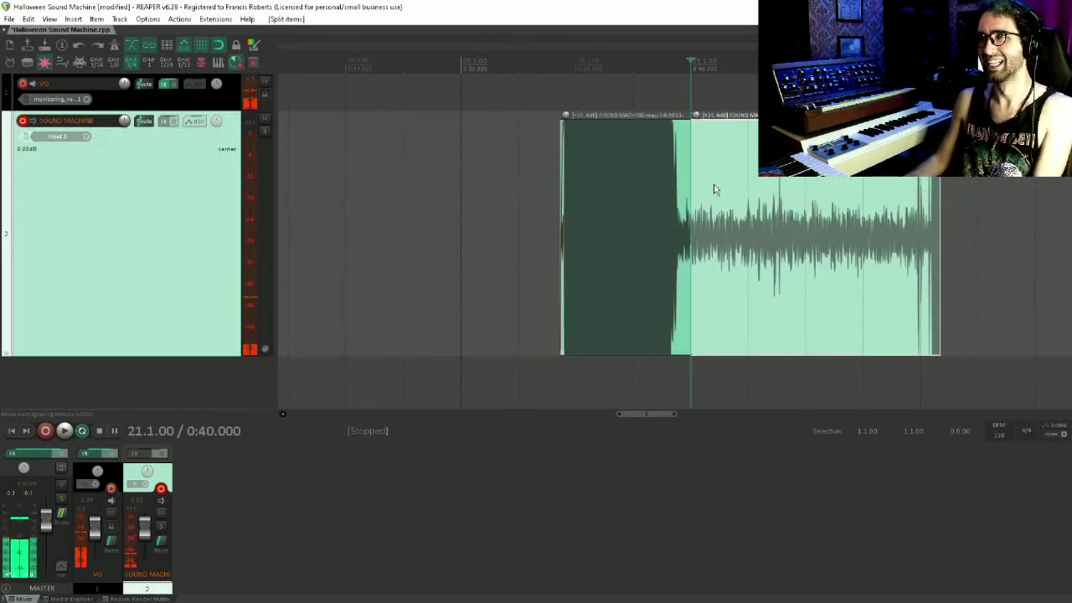
pyautogui.press('Delete')
# - Trim the shortened fifth clip's end tightly to the end of its sound and give it a short fade-out
pyautogui.scroll(4, 703, 201)
pyautogui.moveTo(690, 214); pyautogui.dragTo(585, 192)
pyautogui.moveTo(586, 132); pyautogui.dragTo(578, 132)
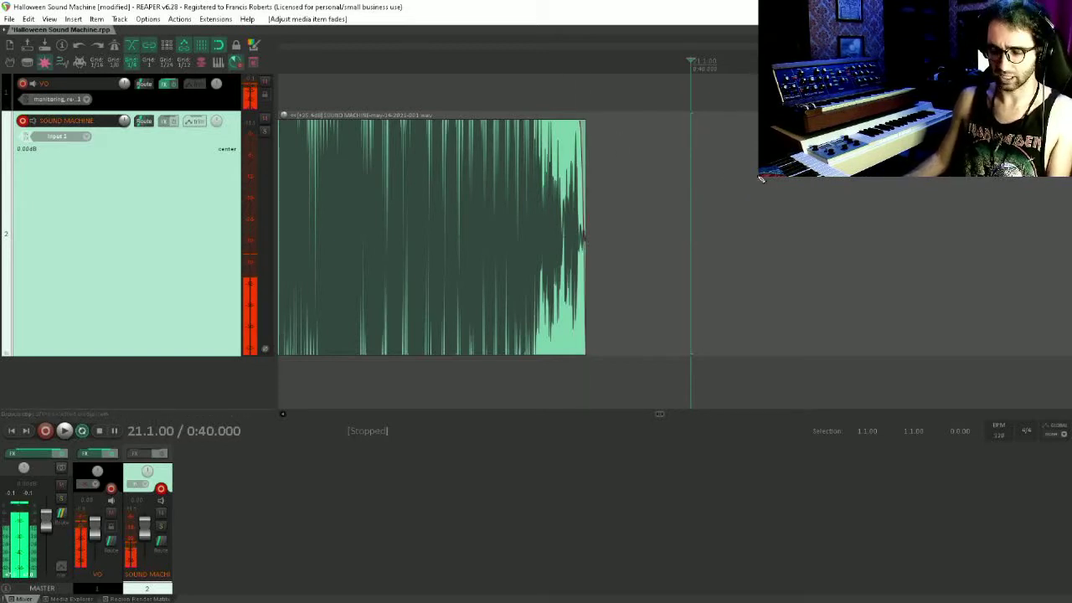
# - Extend the sixth clip's start slightly earlier to about 44.9 seconds and add a short fade-in
pyautogui.scroll(-5, 761, 178)
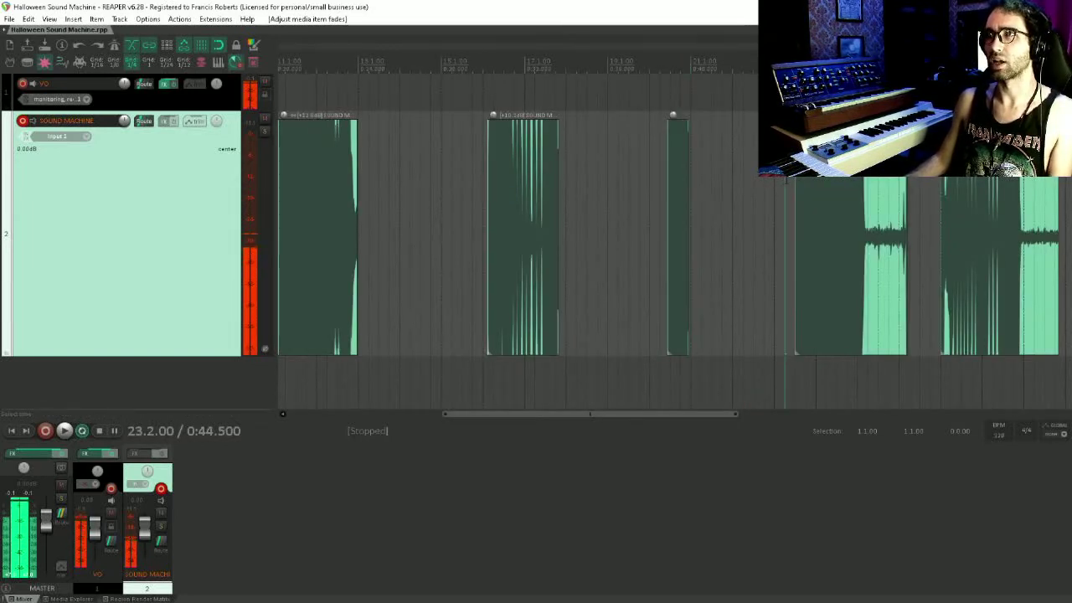
pyautogui.scroll(6, 795, 184)
pyautogui.moveTo(848, 193); pyautogui.dragTo(824, 235)
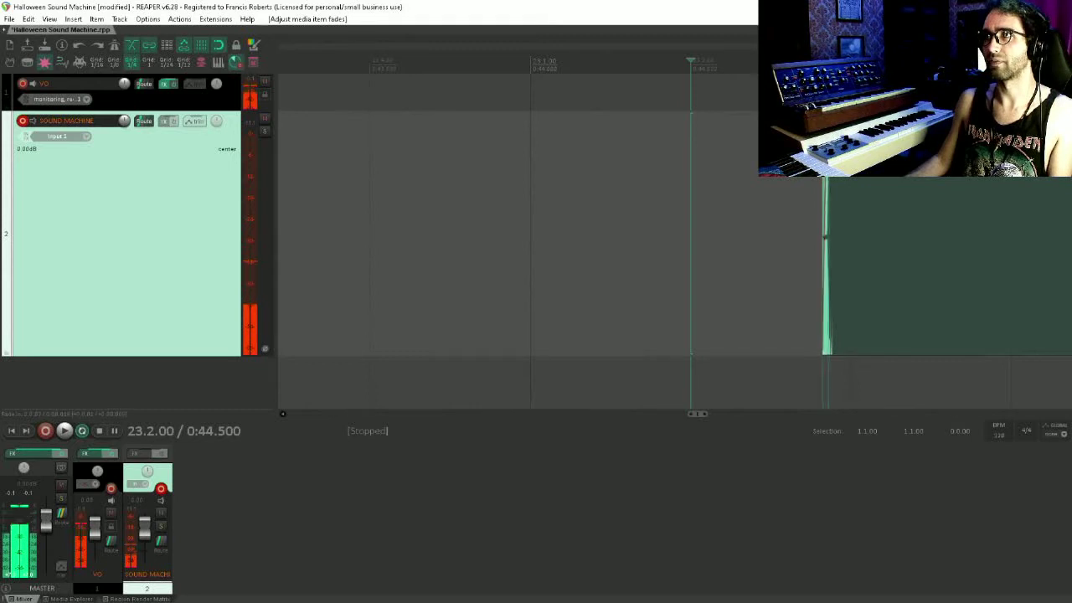
pyautogui.click(825, 237)
# - Trim the sixth clip's noisy end back to about 48.35 seconds and add a short fade-out
pyautogui.scroll(-6, 825, 237)
pyautogui.click(815, 186)
pyautogui.scroll(1, 829, 191)
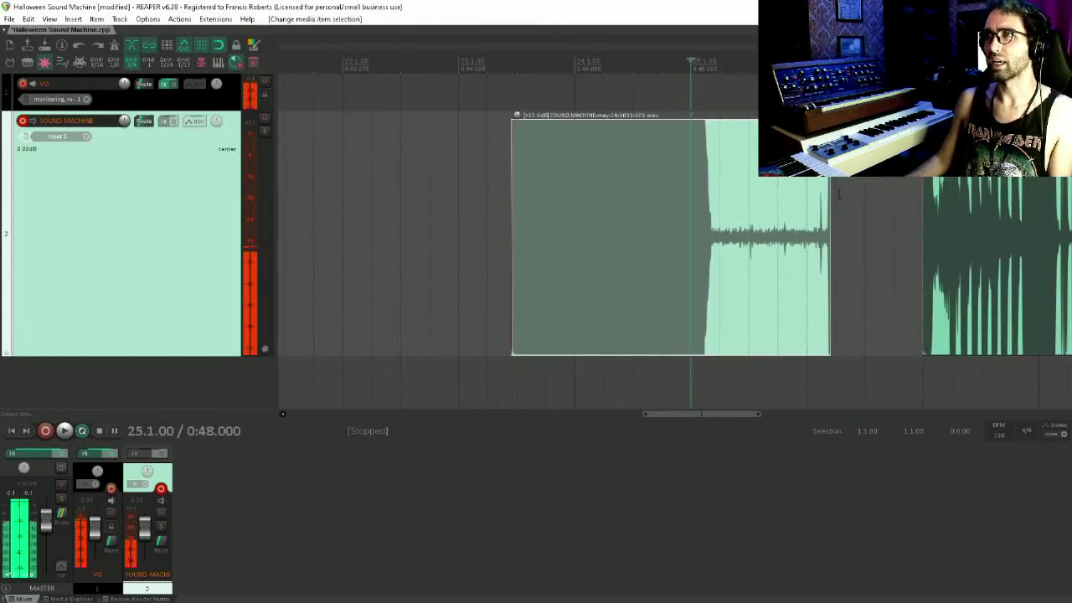
pyautogui.scroll(3, 838, 194)
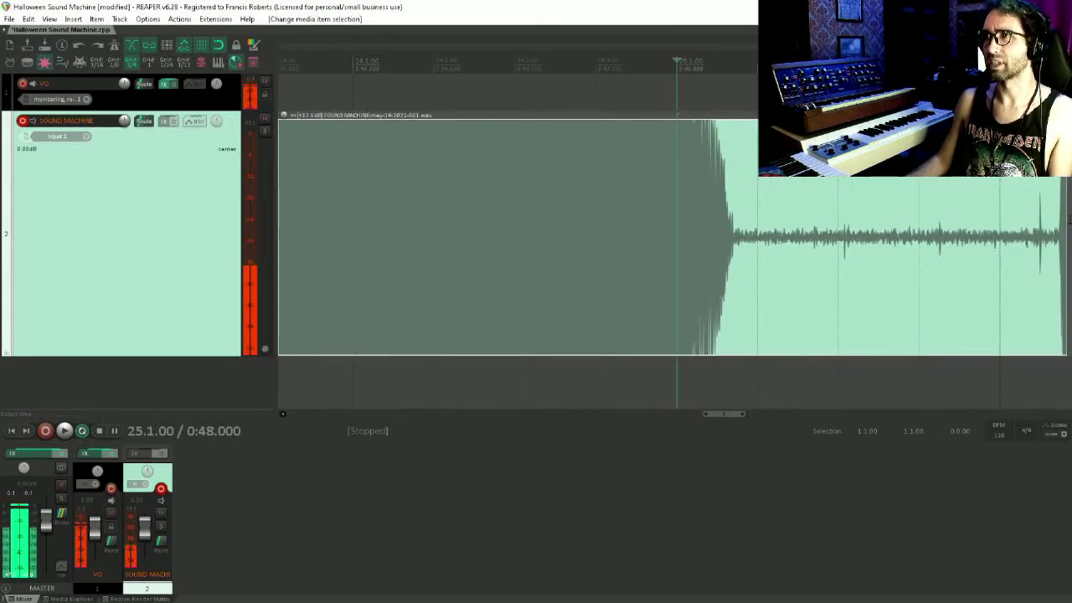
pyautogui.moveTo(1068, 219); pyautogui.dragTo(789, 218)
pyautogui.scroll(3, 789, 216)
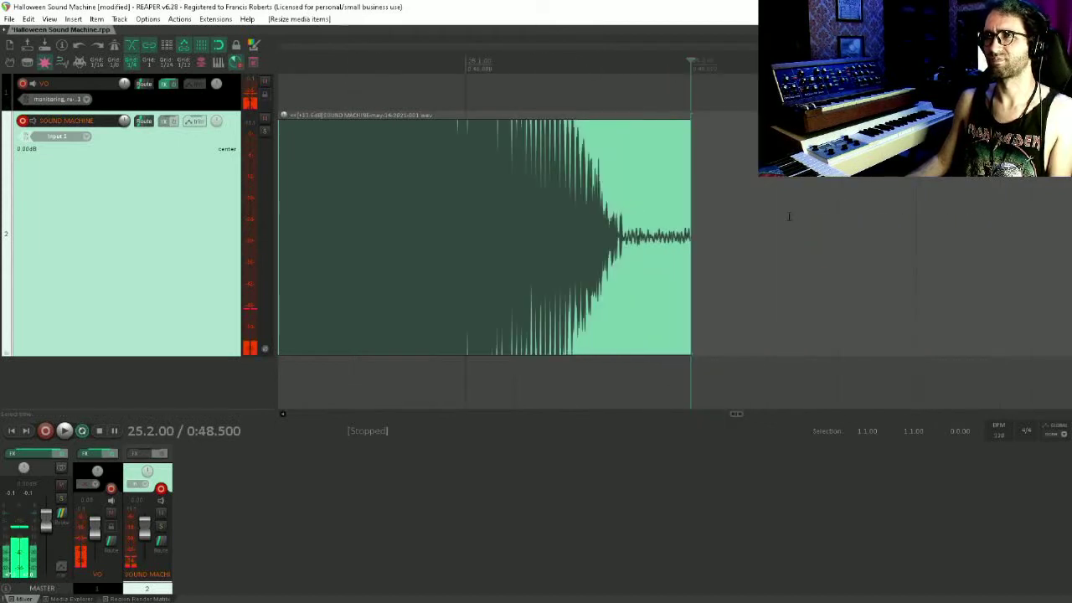
pyautogui.scroll(3, 788, 216)
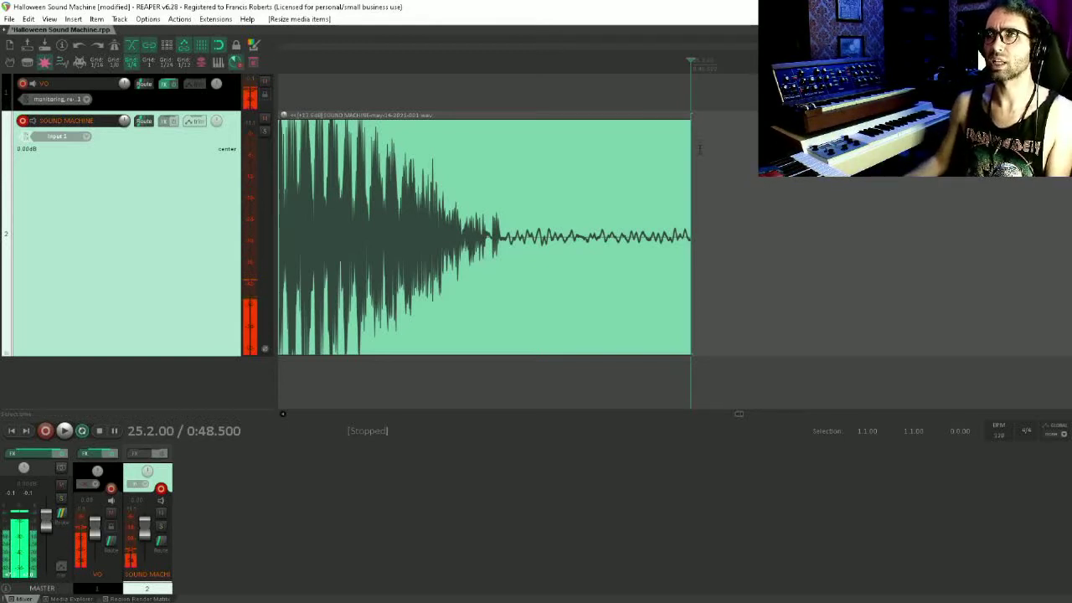
pyautogui.moveTo(688, 170); pyautogui.dragTo(511, 169)
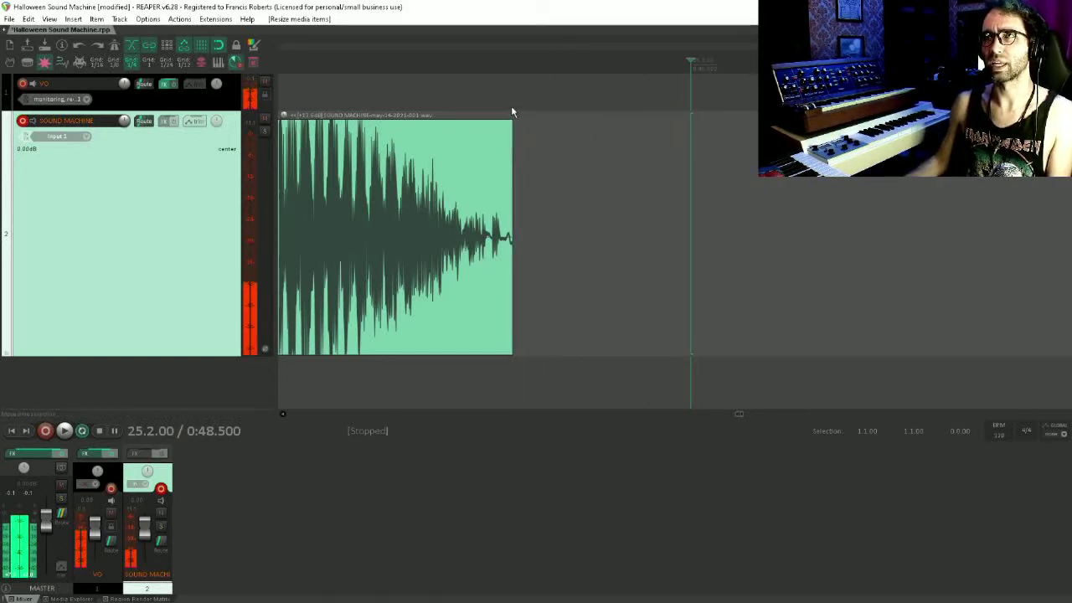
pyautogui.moveTo(511, 123); pyautogui.dragTo(502, 124)
pyautogui.scroll(-8, 660, 173)
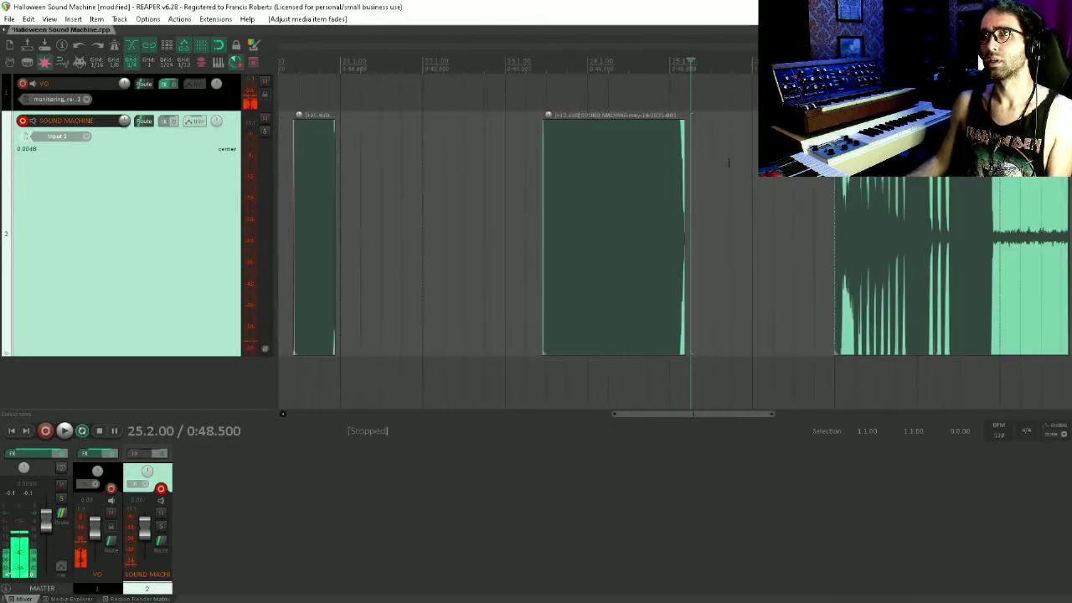
# - Extend the seventh clip's start to just before the 52-second mark and add a short fade-in
pyautogui.scroll(5, 729, 201)
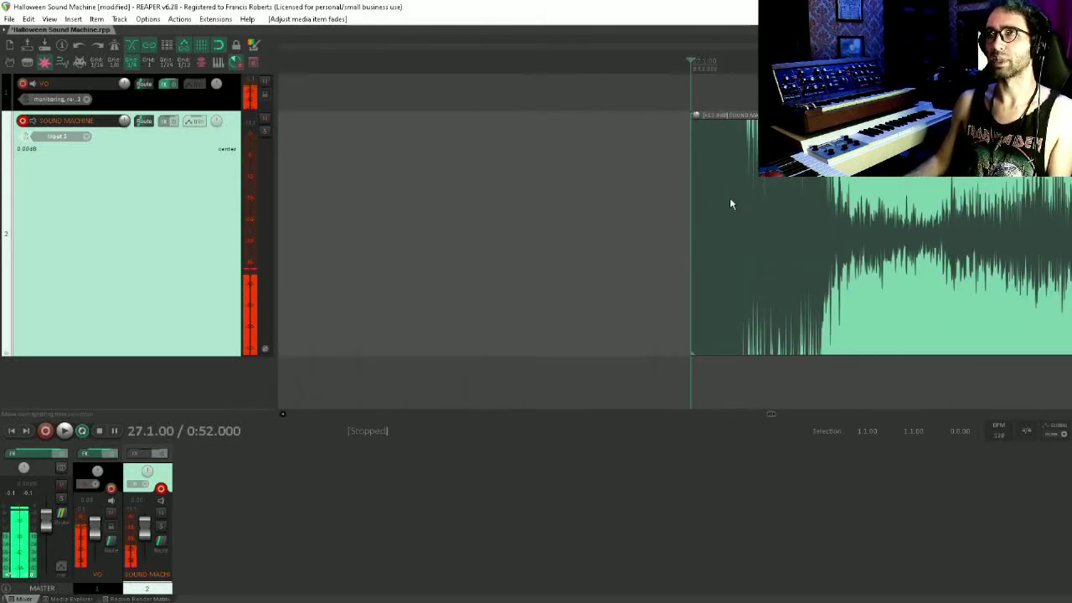
pyautogui.moveTo(691, 225); pyautogui.dragTo(634, 247)
pyautogui.moveTo(634, 124); pyautogui.dragTo(641, 123)
pyautogui.scroll(-6, 729, 144)
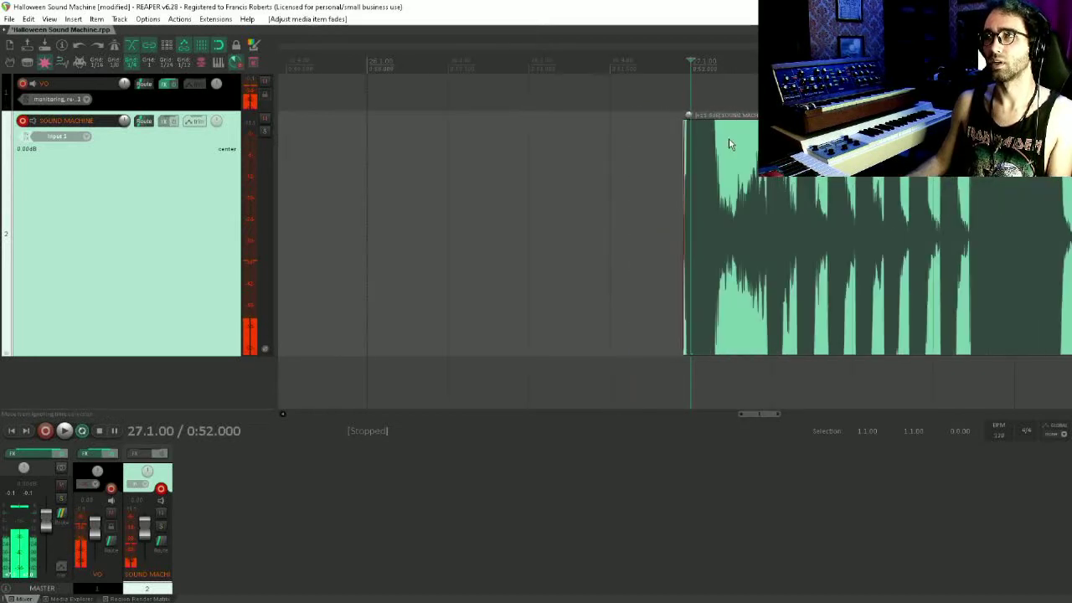
# - Trim the seventh clip's noisy end back to about 55.8 seconds and add a short fade-out
pyautogui.moveTo(735, 189); pyautogui.dragTo(732, 187)
pyautogui.scroll(-4, 845, 176)
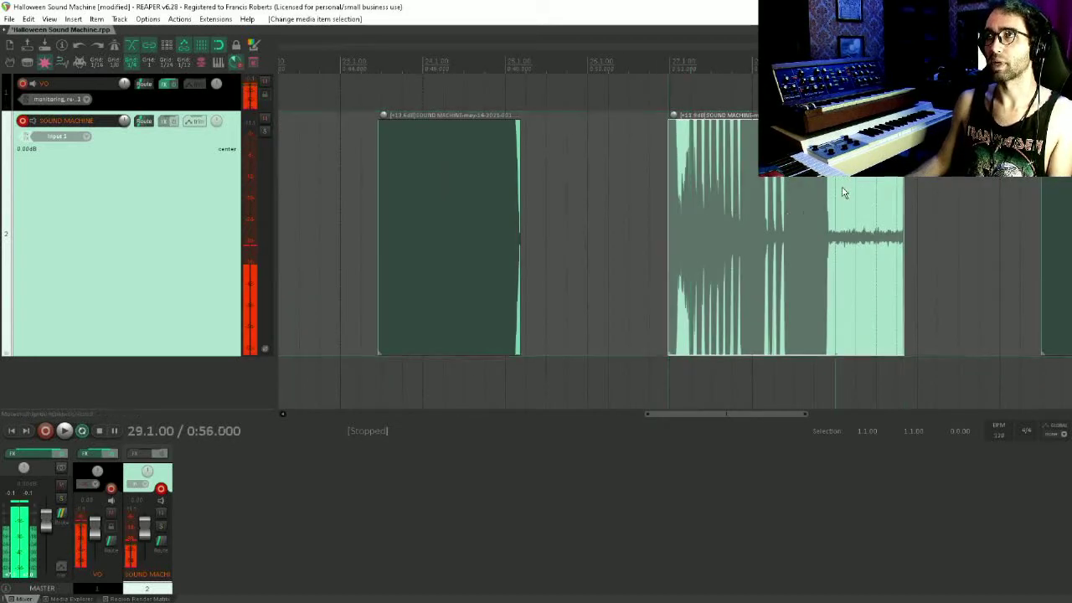
pyautogui.click(843, 225)
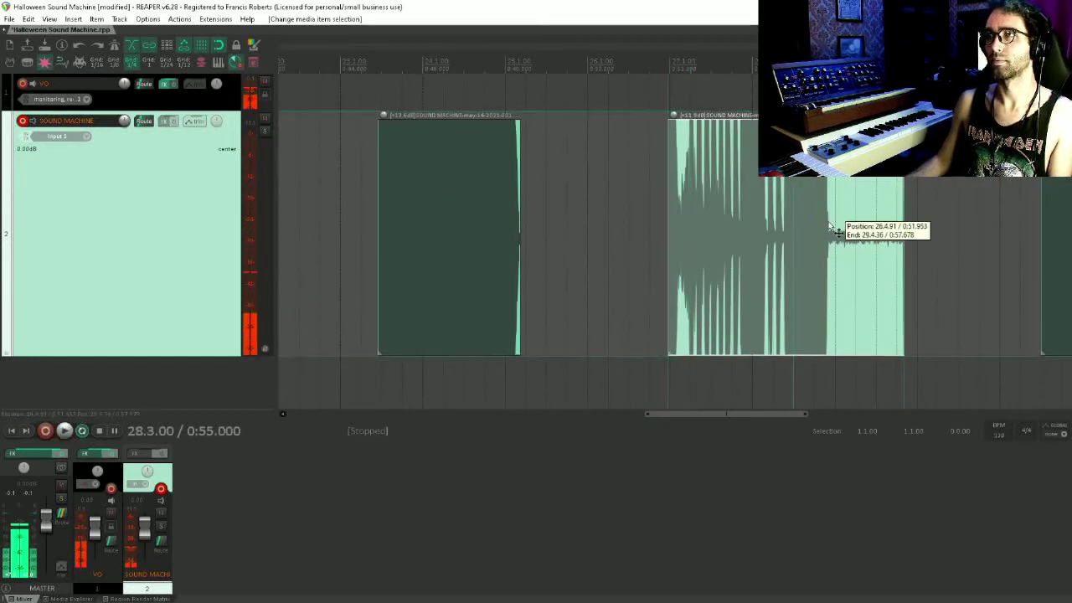
pyautogui.scroll(5, 848, 225)
pyautogui.moveTo(1069, 230); pyautogui.dragTo(486, 125)
pyautogui.scroll(-6, 578, 109)
pyautogui.scroll(-2, 842, 190)
# - Fit the eighth clip's start and end closely to its sound, with short fades at both ends
pyautogui.click(876, 192)
pyautogui.scroll(5, 876, 193)
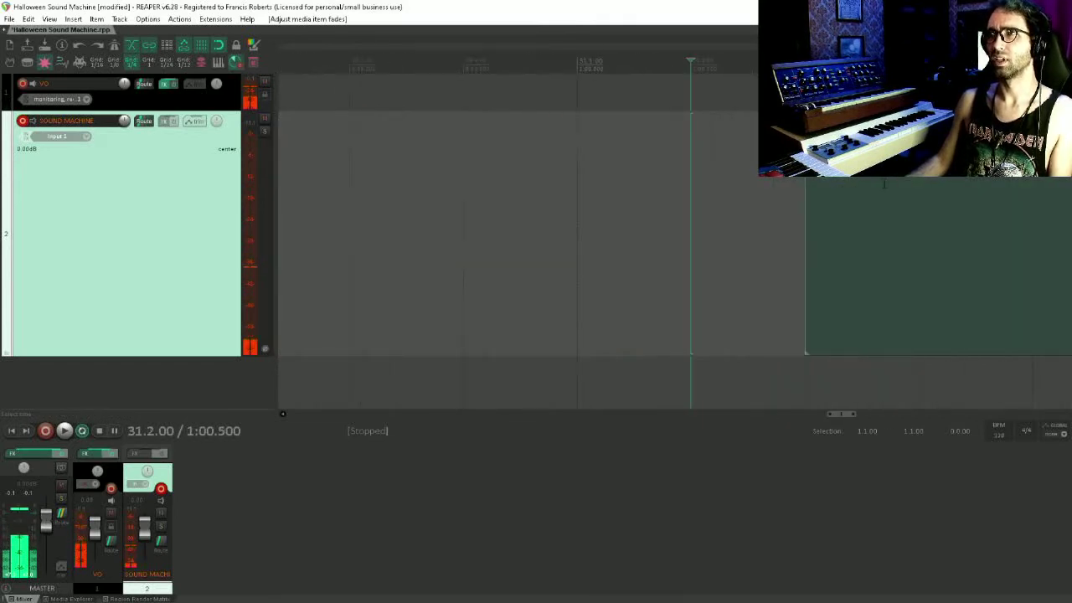
pyautogui.moveTo(807, 186); pyautogui.dragTo(371, 194)
pyautogui.scroll(-5, 800, 189)
pyautogui.click(978, 201)
pyautogui.scroll(2, 978, 201)
pyautogui.scroll(4, 702, 195)
pyautogui.scroll(-5, 591, 192)
# - Trim the ninth clip's start to about 1:12.5 and its end to about 1:16, with a short fade-out
pyautogui.click(820, 192)
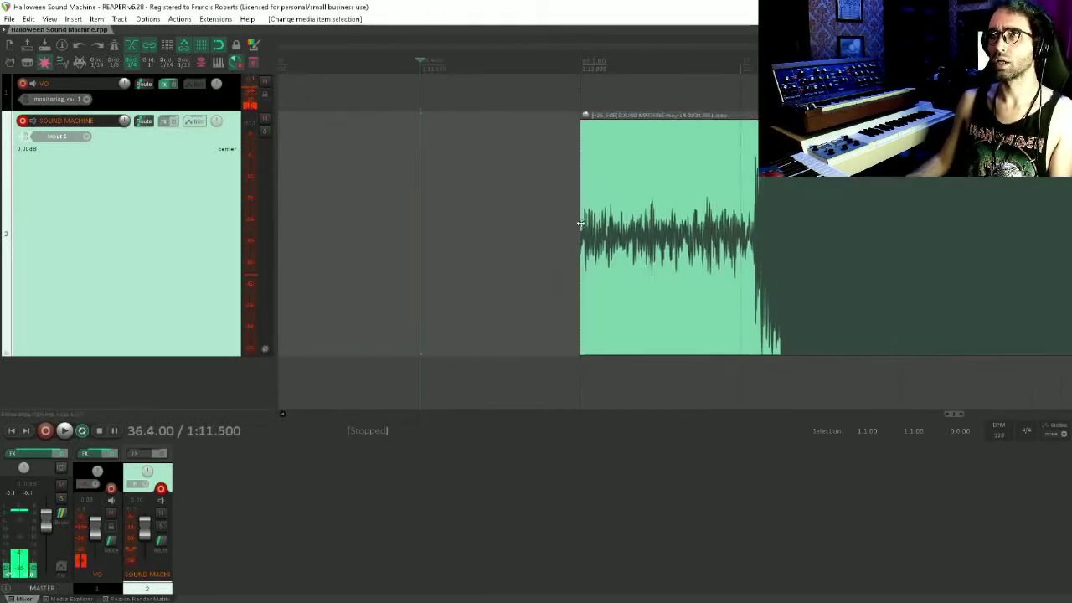
pyautogui.moveTo(580, 224); pyautogui.dragTo(757, 225)
pyautogui.scroll(-6, 757, 201)
pyautogui.click(770, 183)
pyautogui.scroll(4, 772, 184)
pyautogui.moveTo(927, 216); pyautogui.dragTo(649, 214)
pyautogui.click(646, 201)
pyautogui.scroll(5, 650, 201)
pyautogui.moveTo(690, 197); pyautogui.dragTo(589, 197)
pyautogui.moveTo(588, 122); pyautogui.dragTo(562, 126)
pyautogui.scroll(-10, 561, 167)
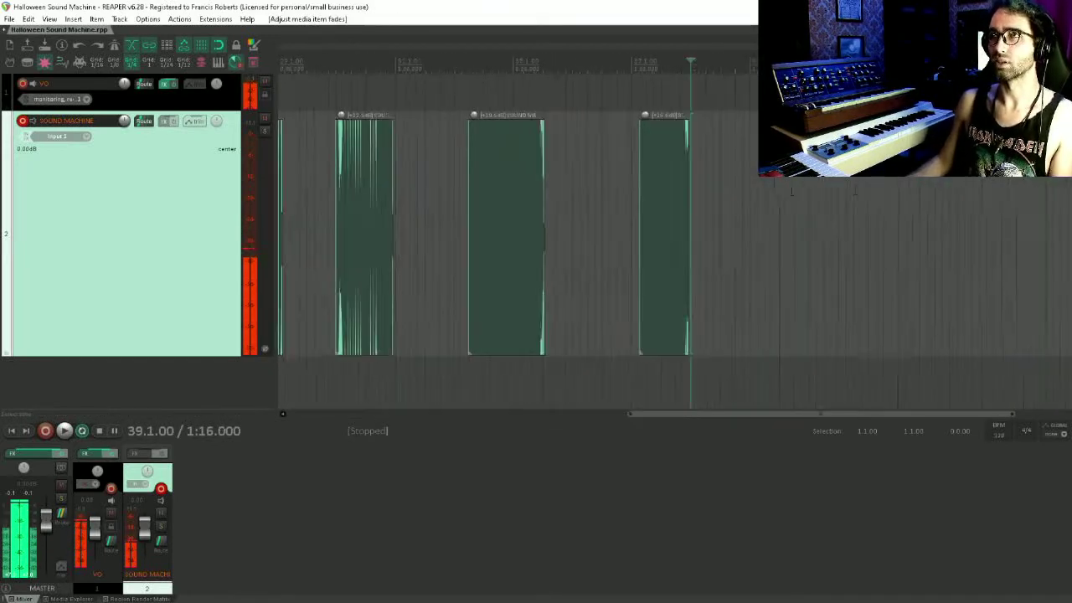
# - Select all the clips and reduce the waveform peaks' display gain by four steps
pyautogui.moveTo(879, 377); pyautogui.dragTo(289, 209)
pyautogui.hotkey('shift', 'Down')
pyautogui.hotkey('shift', 'Down')
pyautogui.hotkey('shift', 'Down')
pyautogui.hotkey('shift', 'Down')
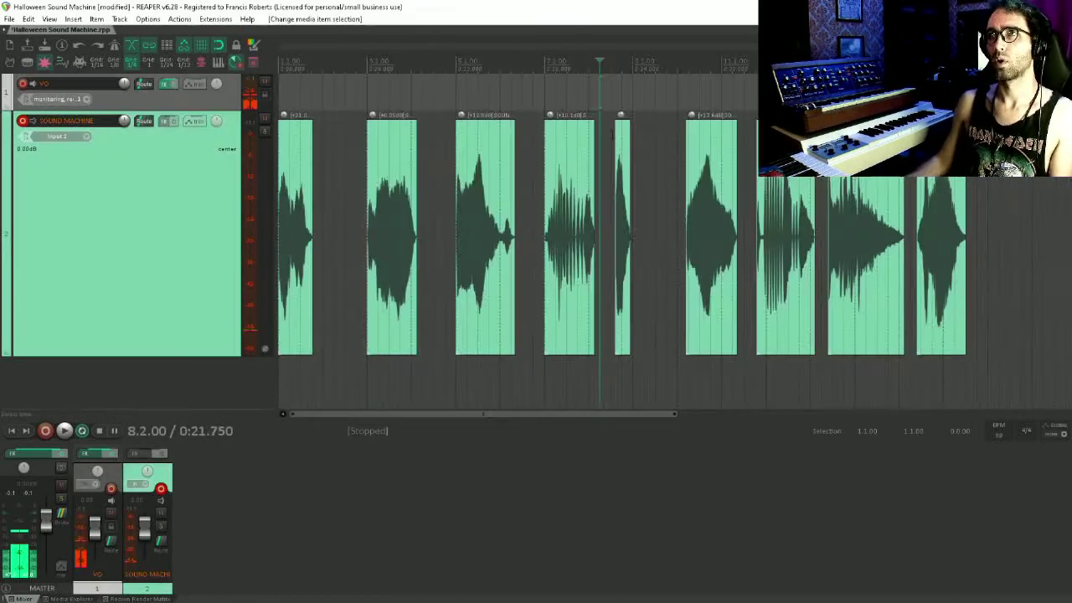
# - Move the fifth clip to bar 9 and the sixth clip, together with those after it, so it starts at bar 11
pyautogui.moveTo(629, 205); pyautogui.dragTo(1065, 212)
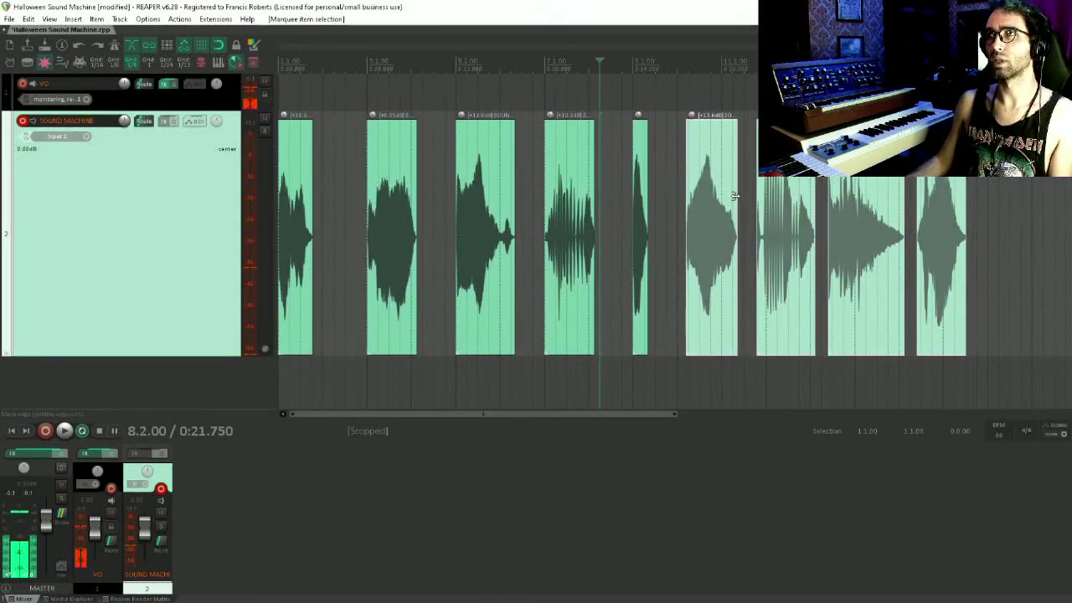
pyautogui.moveTo(714, 197); pyautogui.dragTo(748, 193)
pyautogui.moveTo(813, 180); pyautogui.dragTo(975, 201)
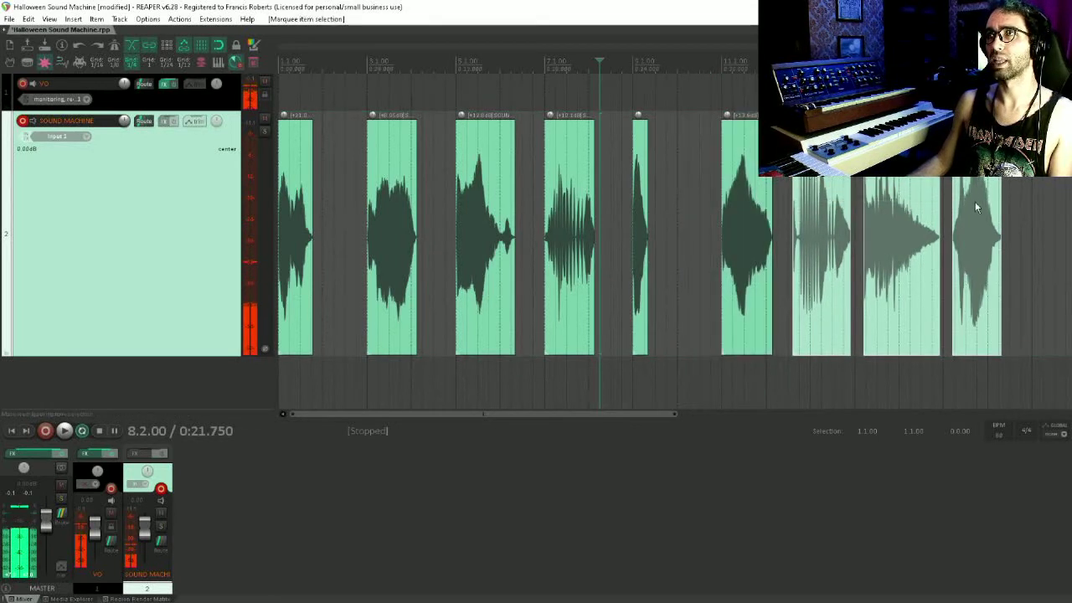
# - Shift the last three clips so they start at bars 13, 15 and 17, keeping an even two-bar spacing
pyautogui.moveTo(810, 189); pyautogui.dragTo(827, 186)
pyautogui.moveTo(889, 178); pyautogui.dragTo(1062, 192)
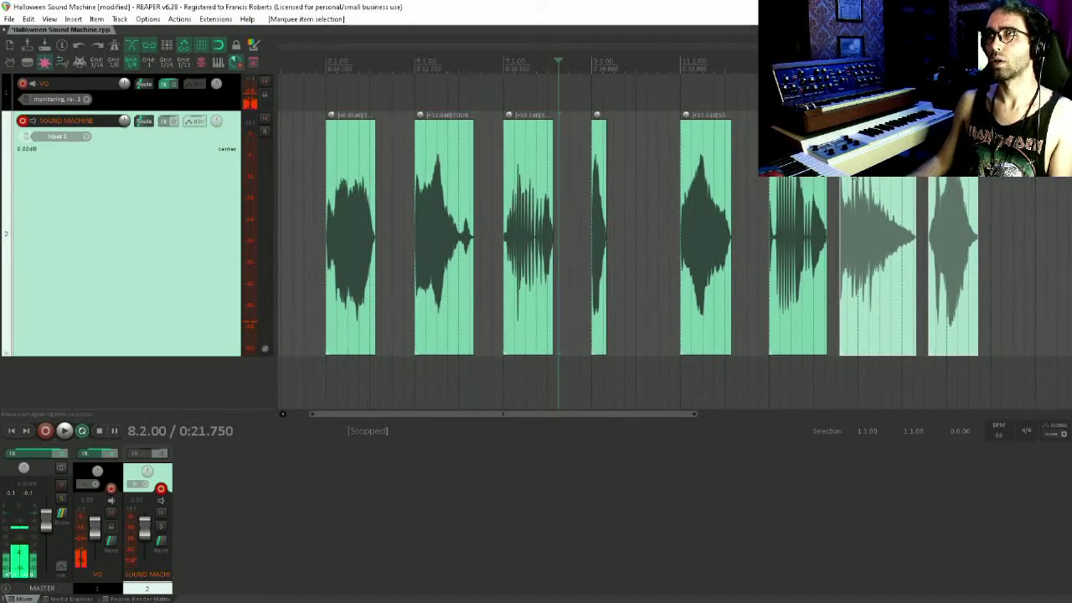
pyautogui.moveTo(851, 179); pyautogui.dragTo(880, 185)
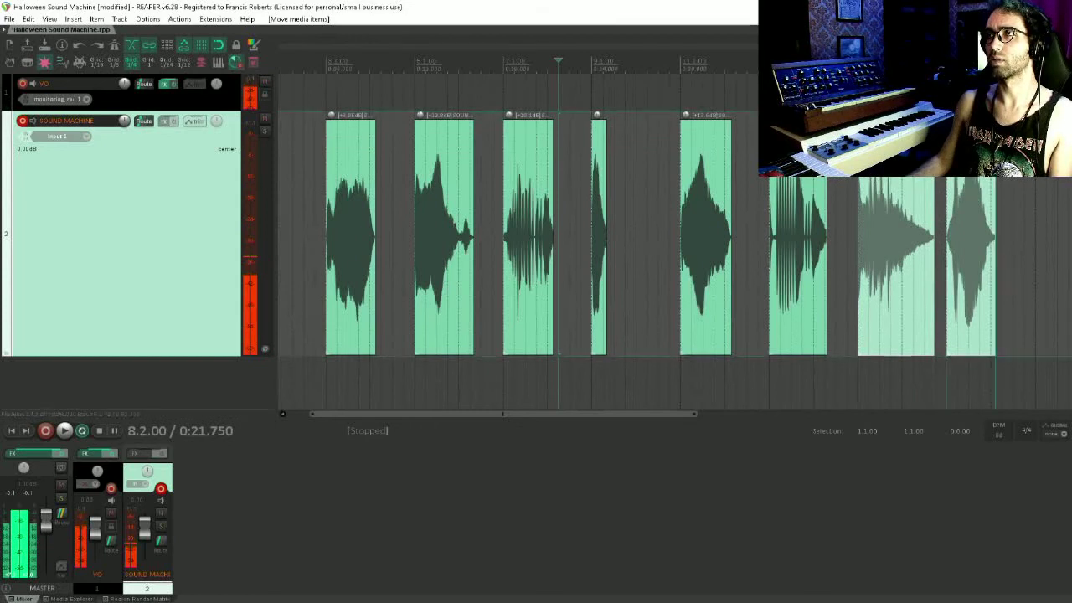
pyautogui.moveTo(968, 191)
pyautogui.mouseDown()
pyautogui.moveTo(988, 190)
pyautogui.moveTo(977, 191)
pyautogui.mouseUp()
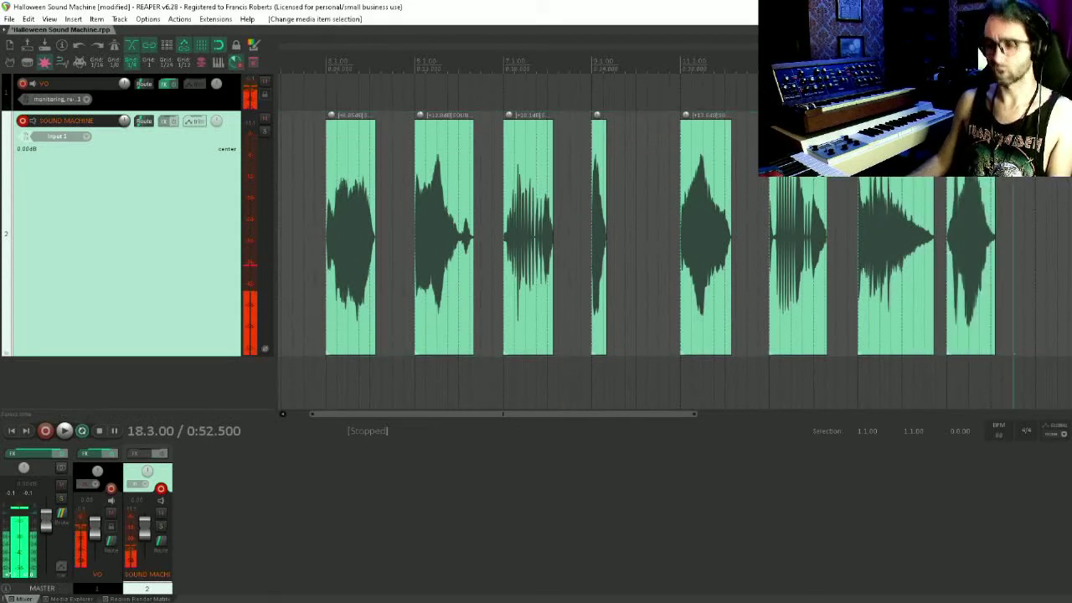
# - Disarm recording on the SOUND MACHINE track and play back part of the second clip
pyautogui.hscroll(-1, 573, 126)
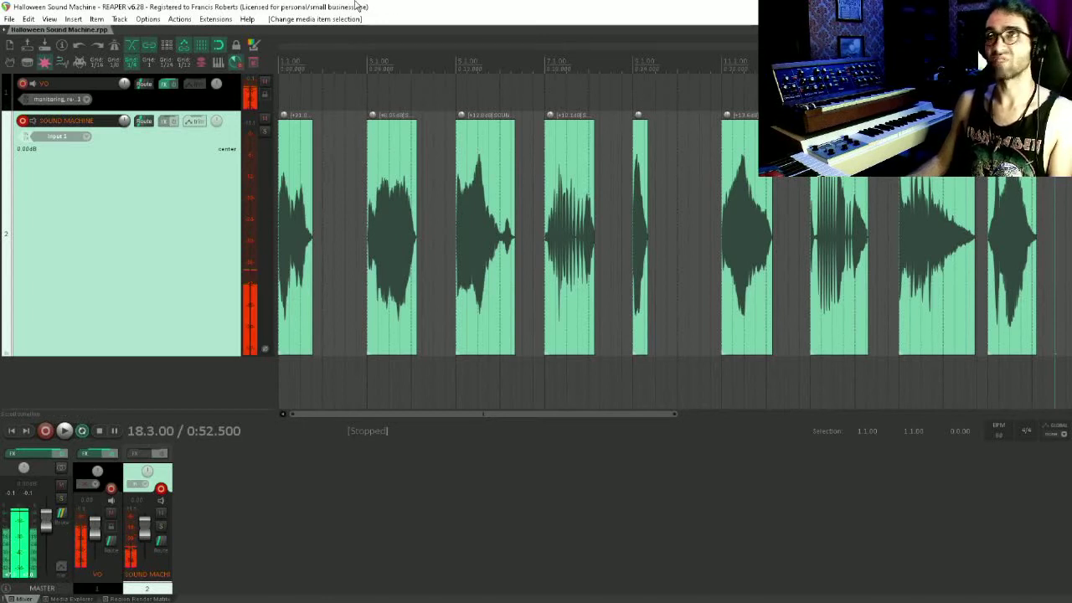
pyautogui.click(356, 66)
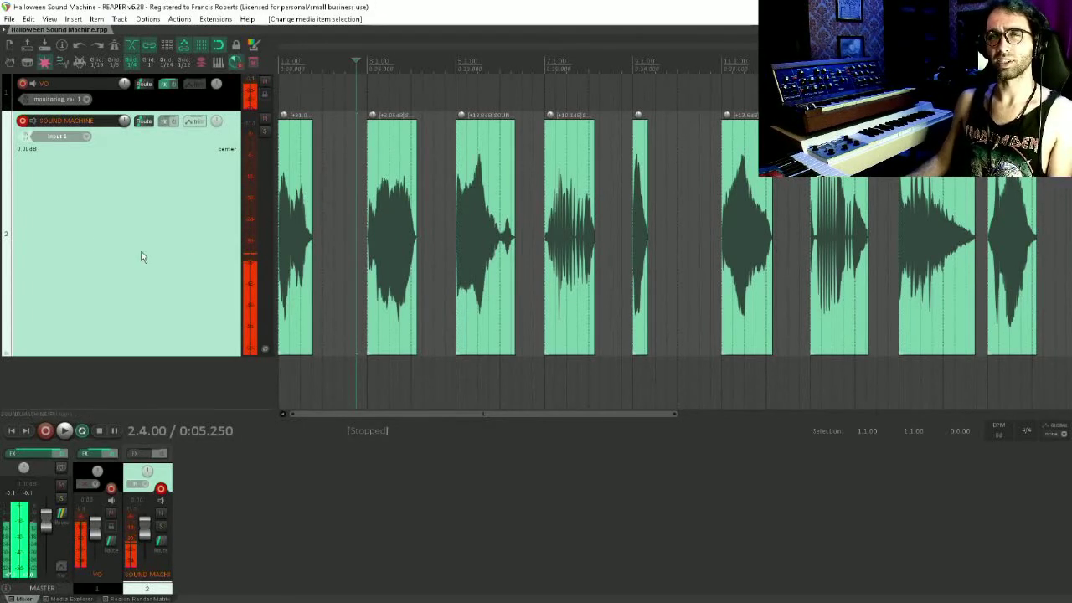
pyautogui.click(23, 121)
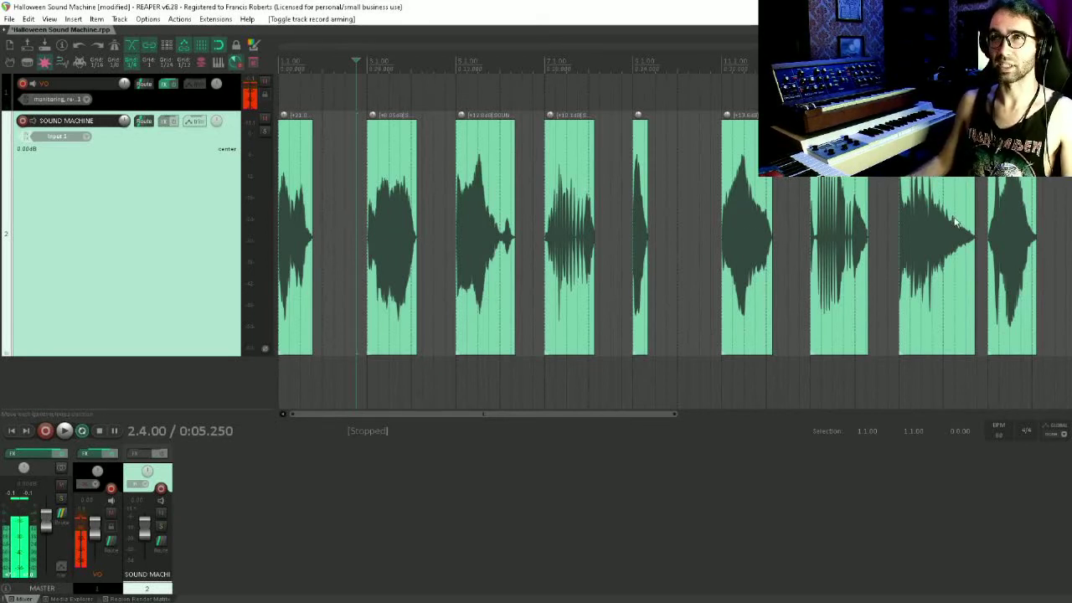
pyautogui.click(386, 191)
pyautogui.press('space')
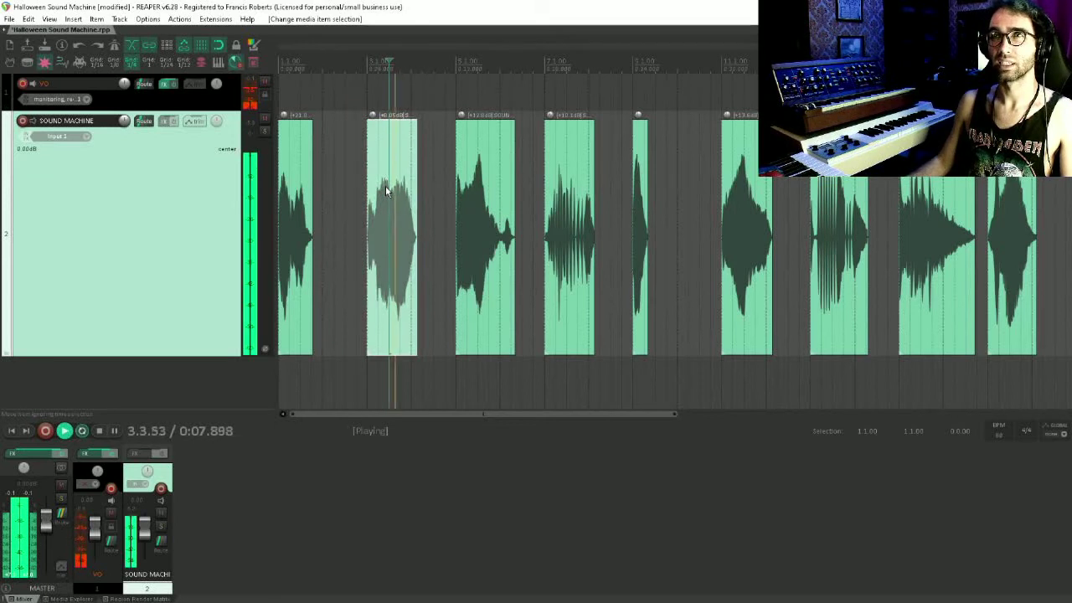
pyautogui.press('space')
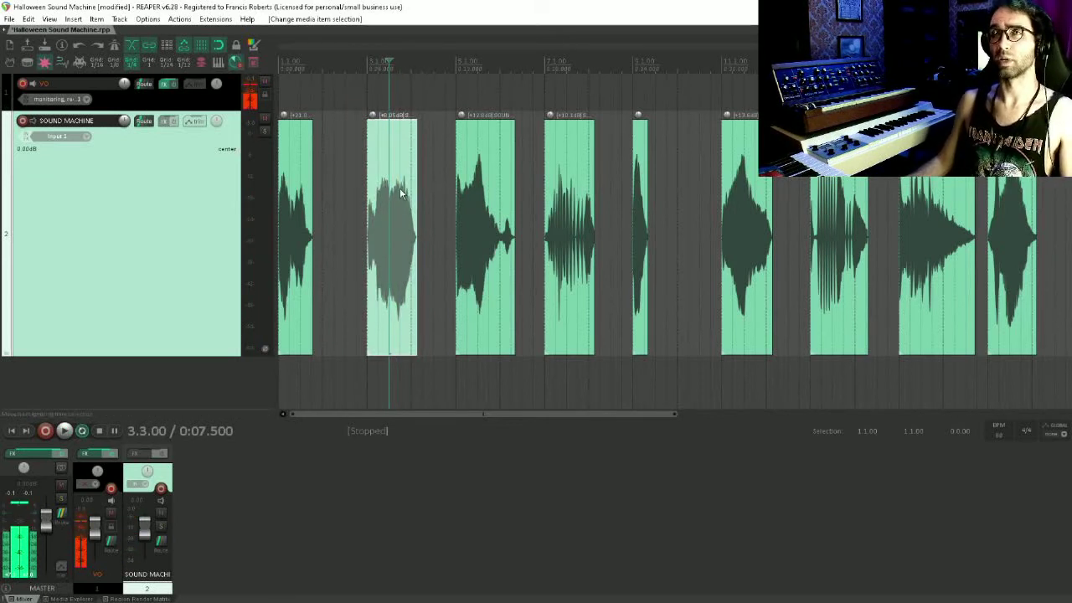
# - Undo the last change
pyautogui.hotkey('ctrl', 'z')
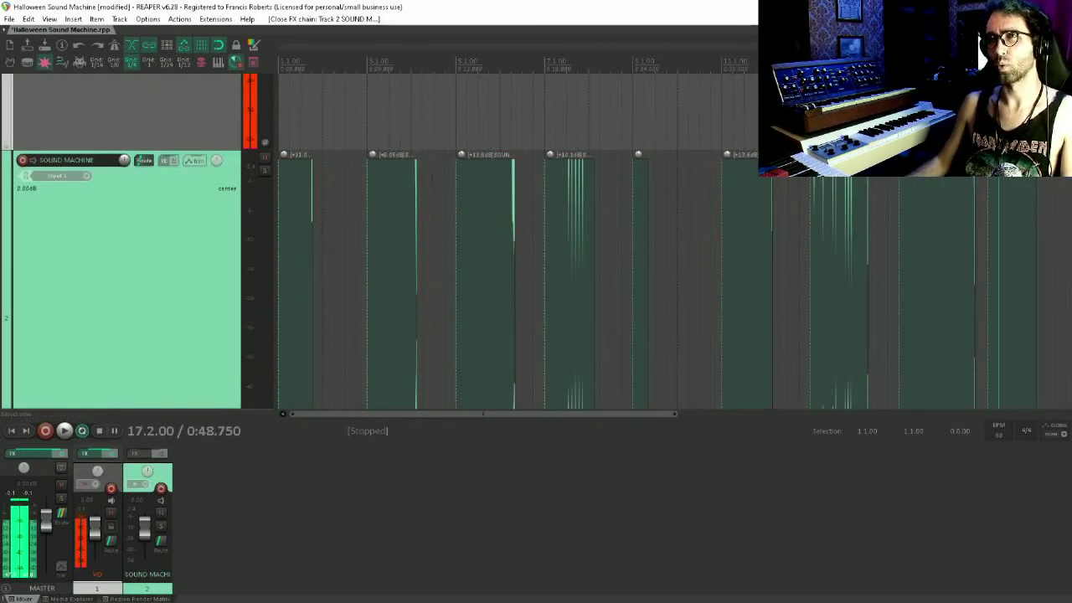
pyautogui.scroll(1, 473, 223)
pyautogui.scroll(-2, 473, 223)
pyautogui.scroll(-1, 466, 201)
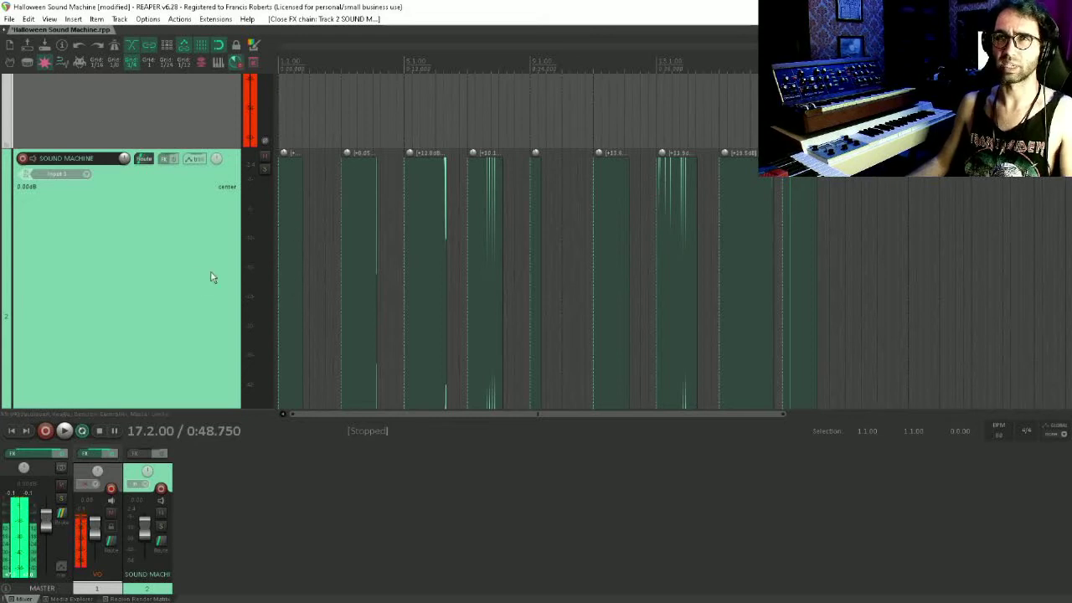
# - Add a new track below the SOUND MACHINE track
pyautogui.scroll(-3, 186, 272)
pyautogui.doubleClick(141, 397)
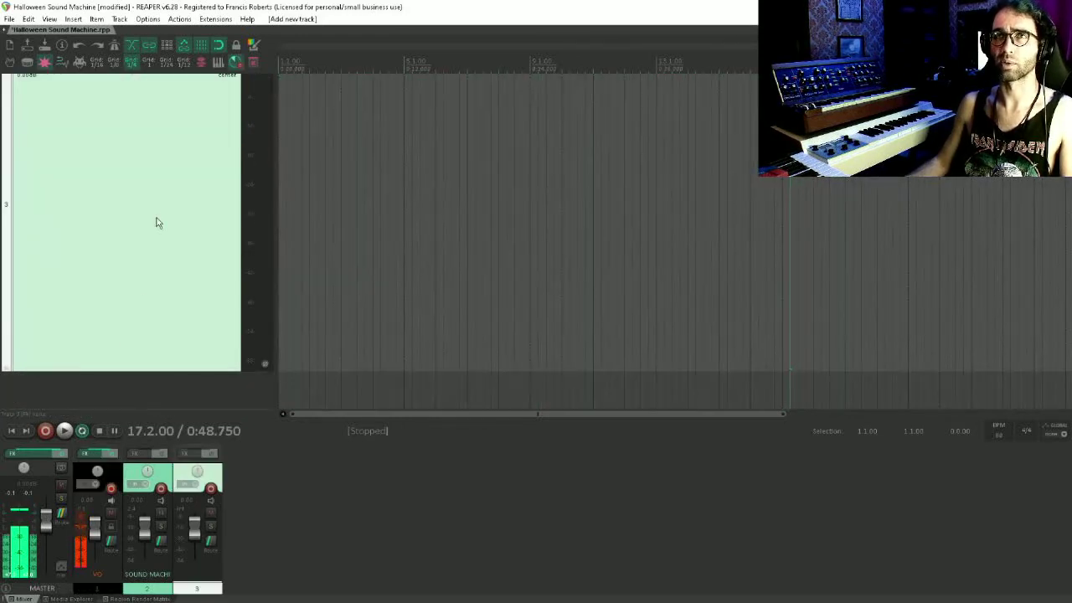
pyautogui.scroll(-4, 158, 221)
# - Insert ReaSamplOmatic5000 on the new track and import the sixth sound clip into it
pyautogui.click(166, 194)
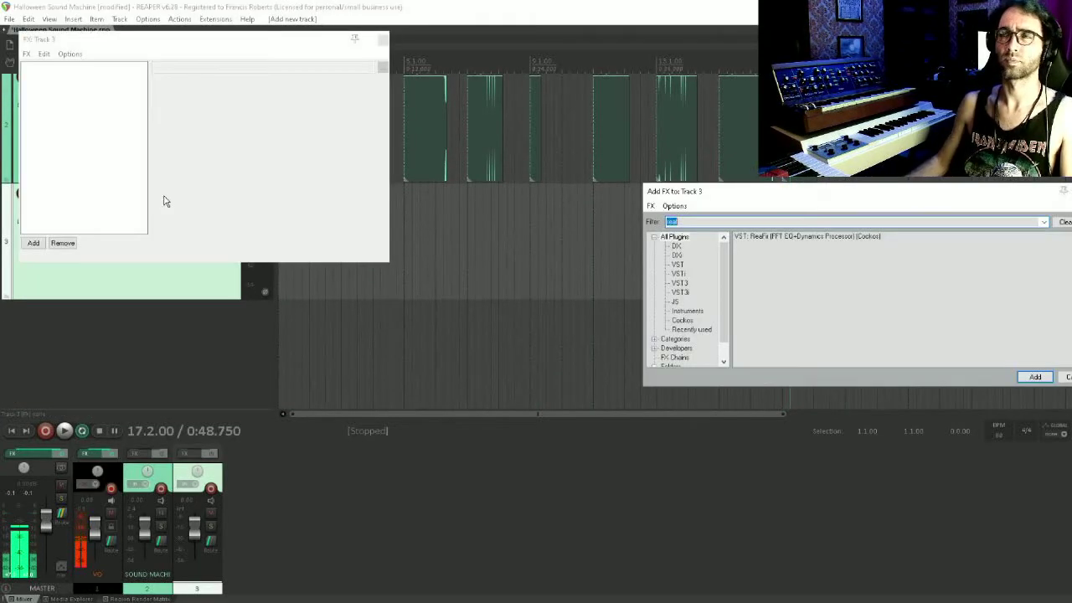
pyautogui.write('reasa')
pyautogui.doubleClick(754, 237)
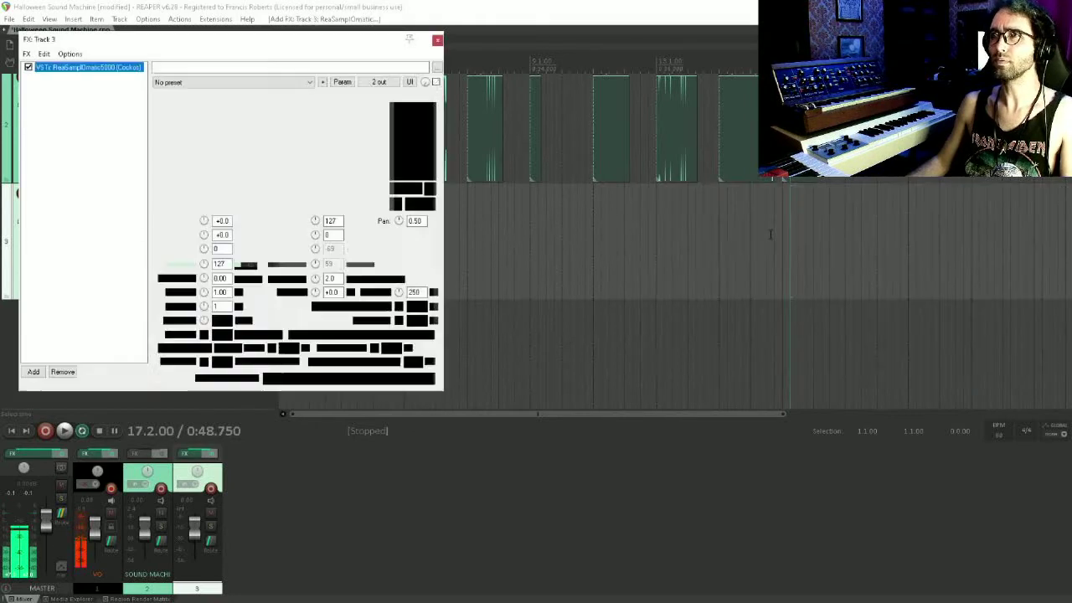
pyautogui.click(620, 114)
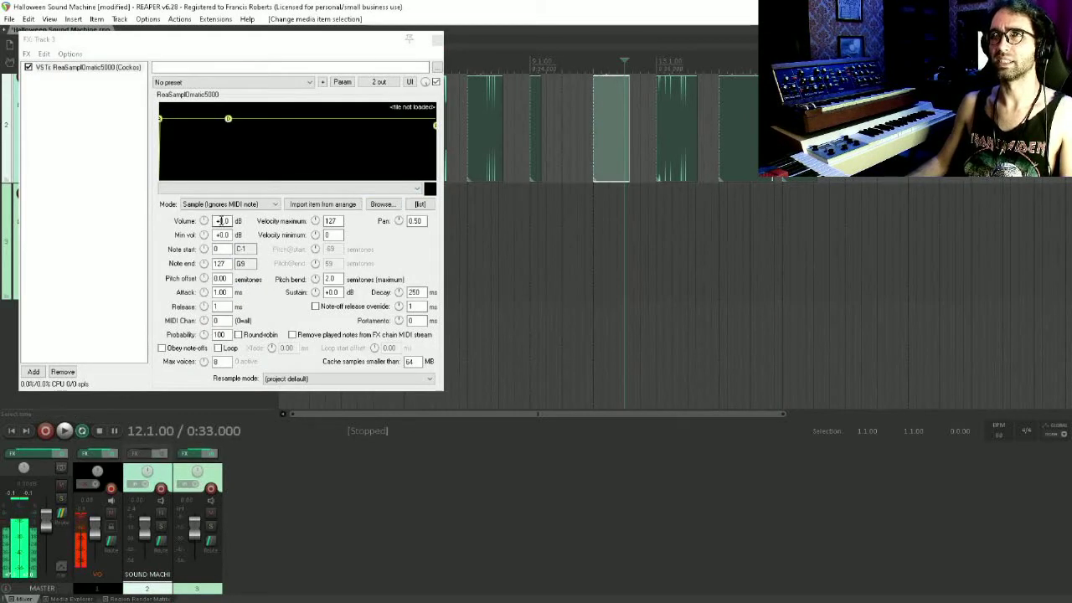
pyautogui.click(322, 204)
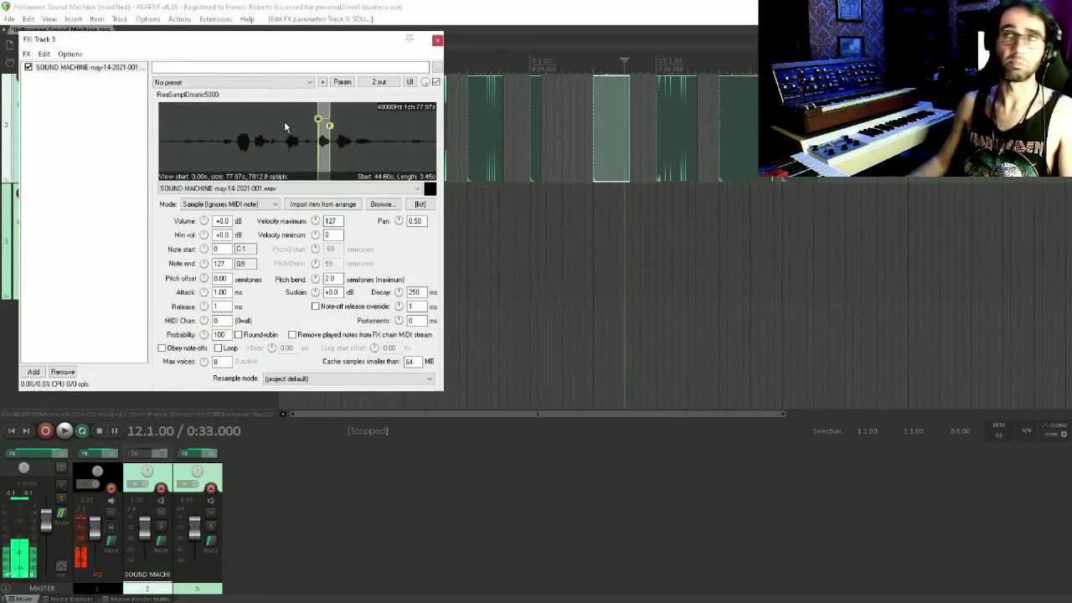
# - Remove the sampler from the new track and delete that track
pyautogui.click(106, 78)
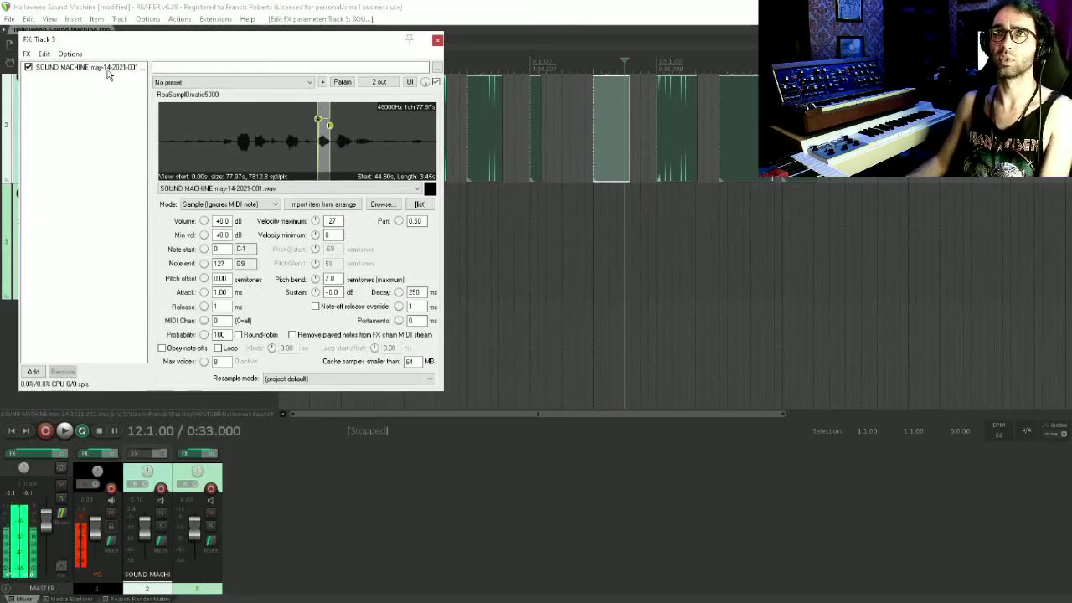
pyautogui.click(107, 71)
pyautogui.press('Delete')
pyautogui.press('Escape')
pyautogui.click(140, 243)
pyautogui.press('Delete')
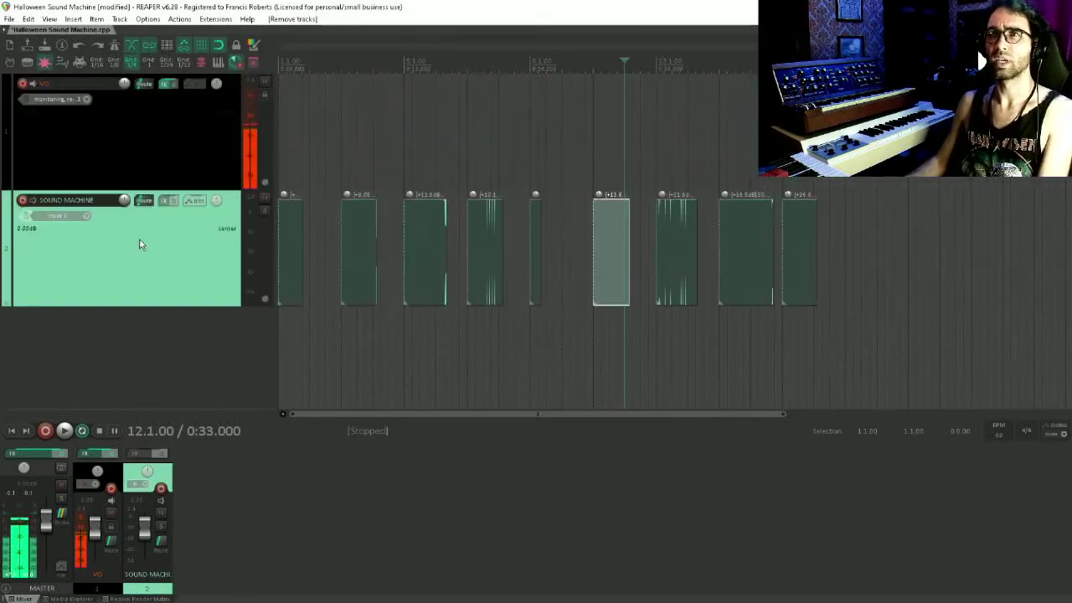
# - Select all clips on the SOUND MACHINE track and insert a separate region for each one
pyautogui.moveTo(1015, 298); pyautogui.dragTo(289, 220)
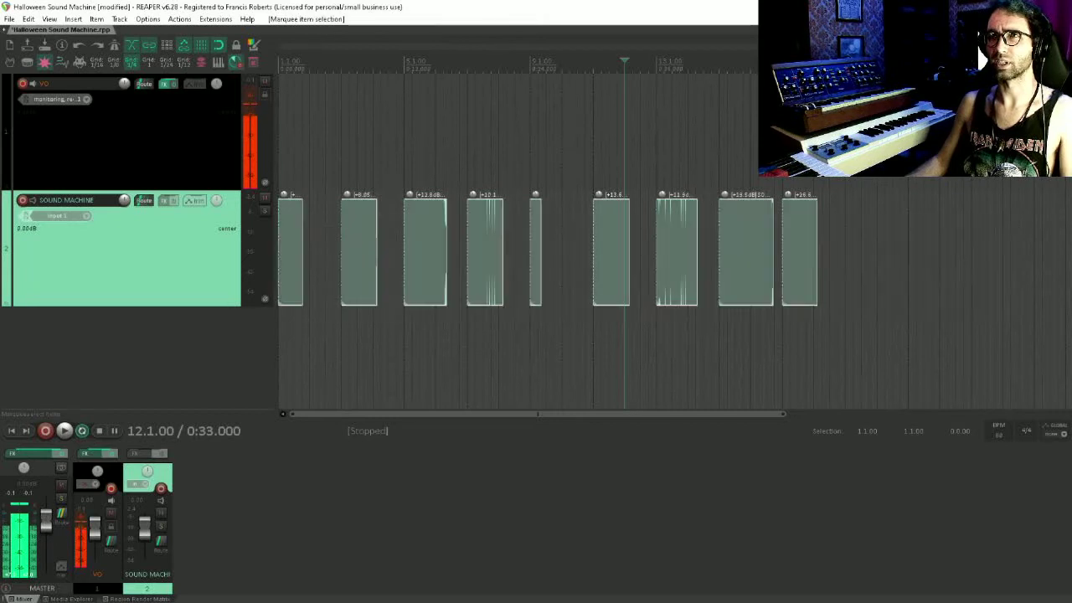
pyautogui.hotkey('shift', 'r')
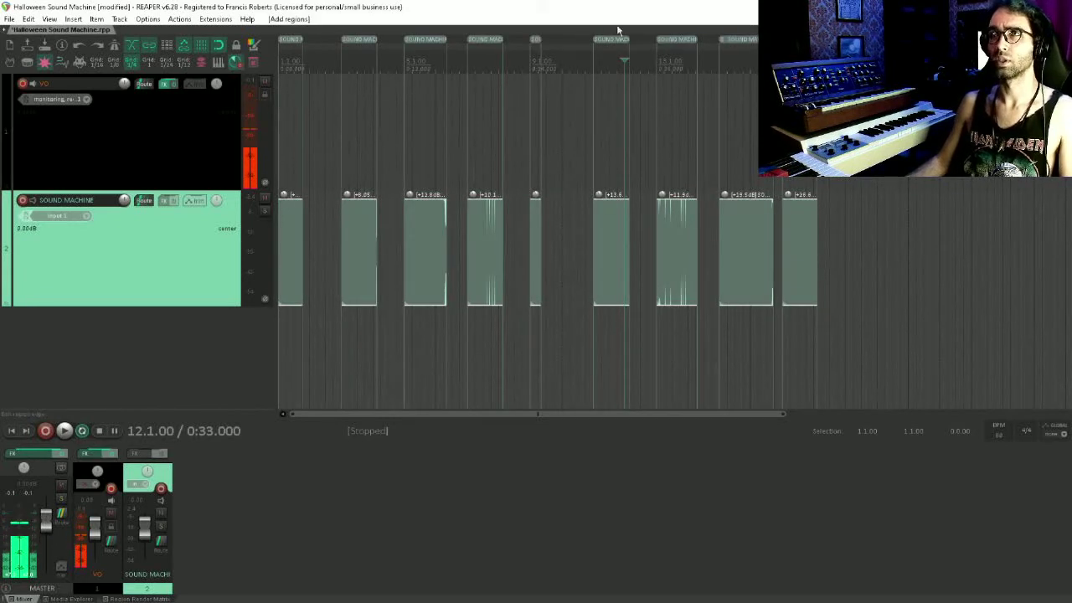
pyautogui.click(188, 19)
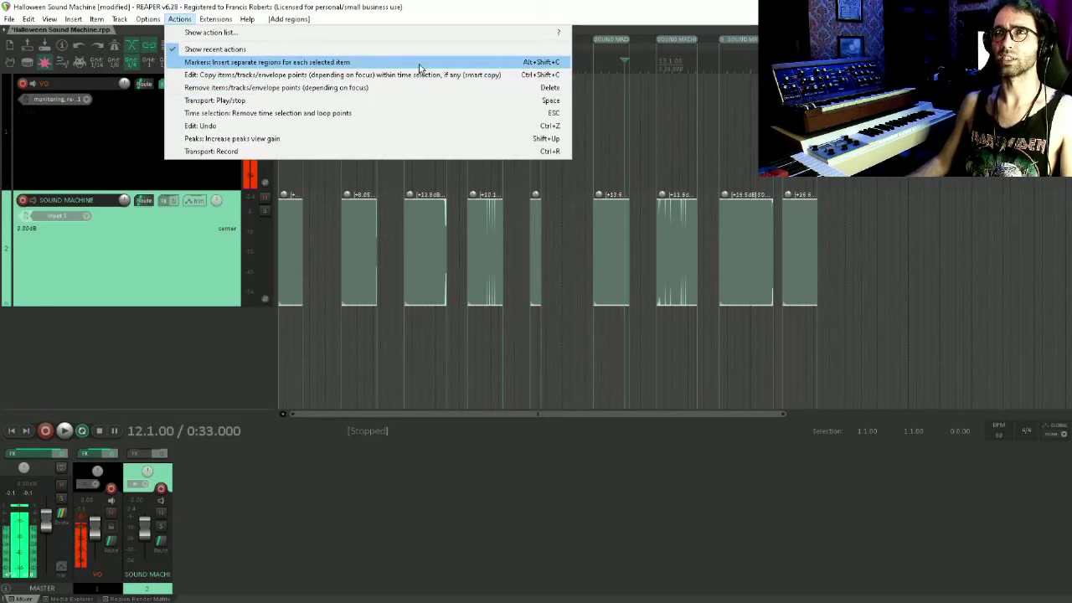
pyautogui.click(664, 6)
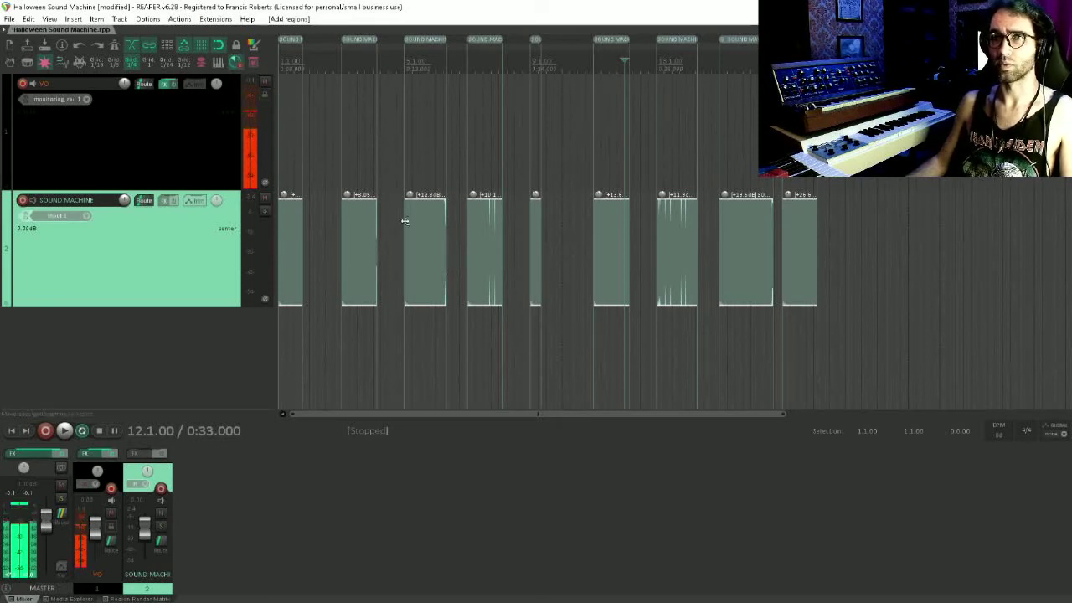
# - Show the Region Render Matrix and look up its command in the action list with the filter "show region"
pyautogui.click(134, 599)
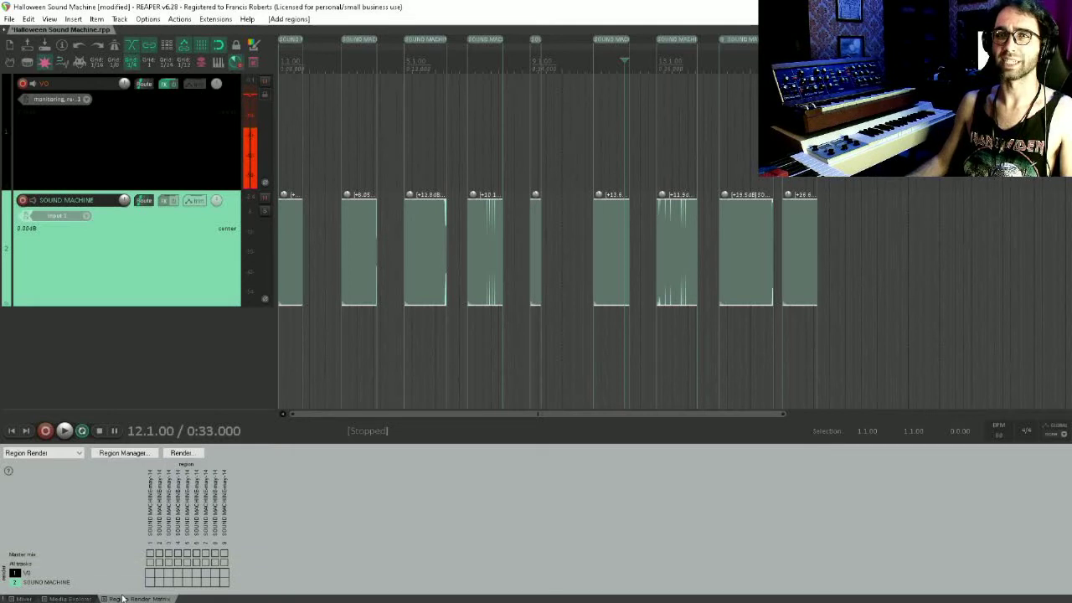
pyautogui.click(178, 20)
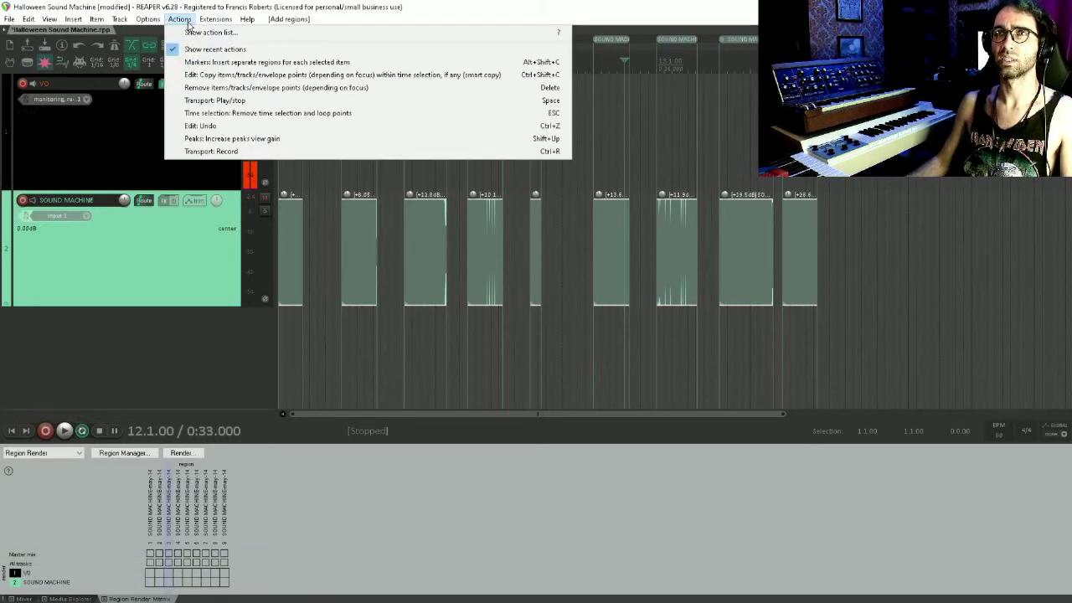
pyautogui.click(191, 32)
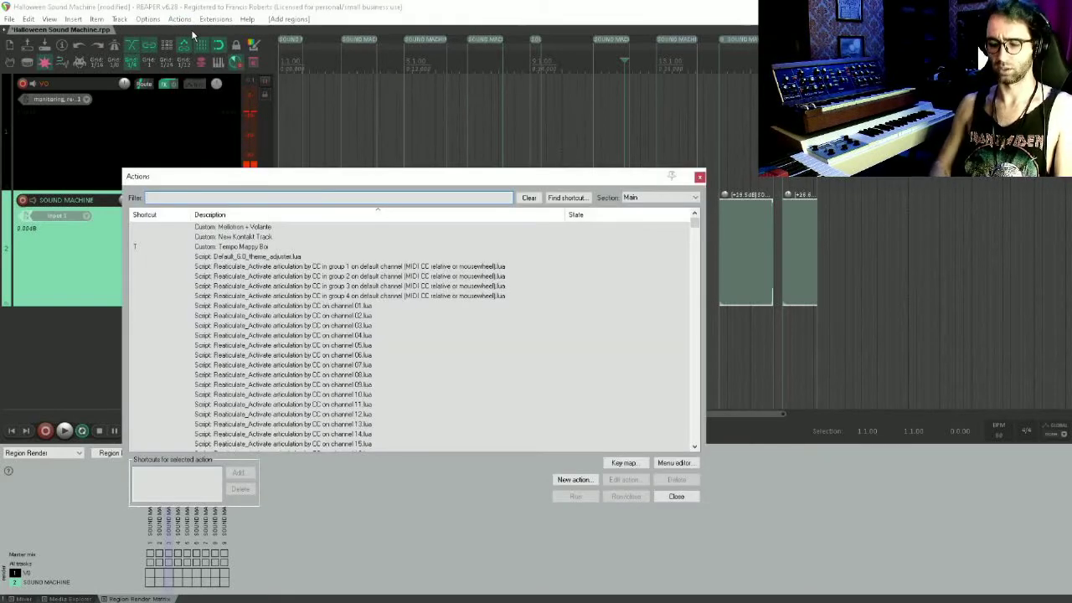
pyautogui.write('show region')
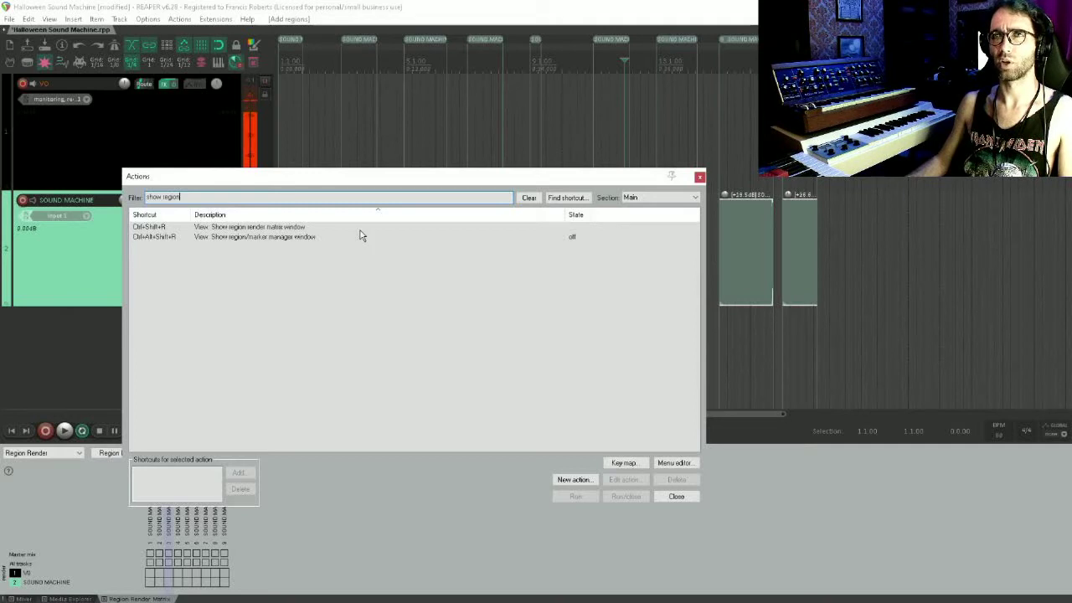
pyautogui.click(699, 177)
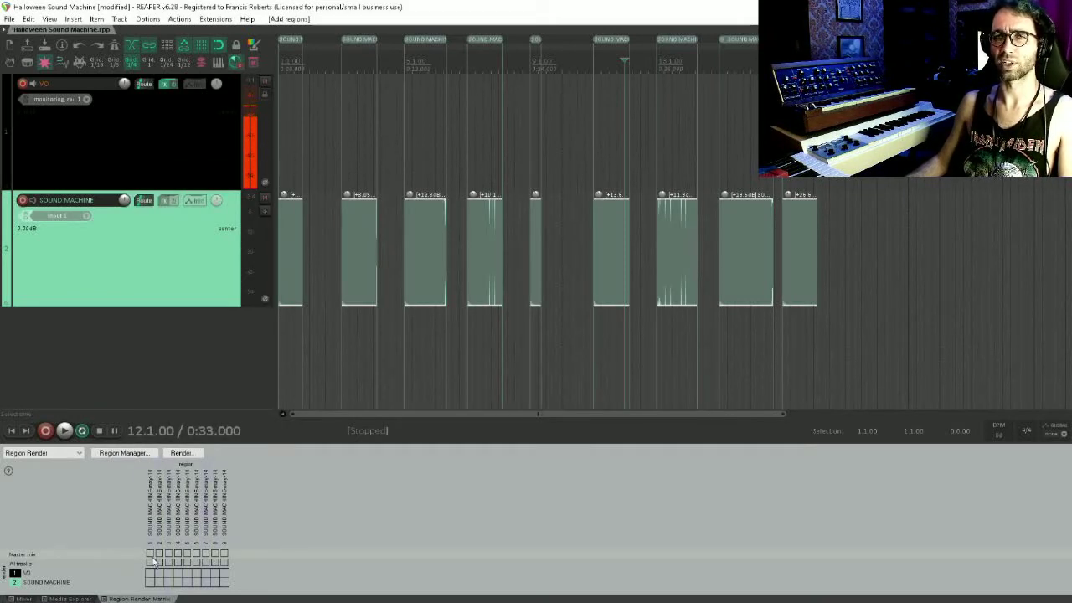
# - Enable the master mix for every region in the render matrix and open the Render to File settings
pyautogui.click(224, 553)
pyautogui.hotkey('ctrl', 'alt', 'r')
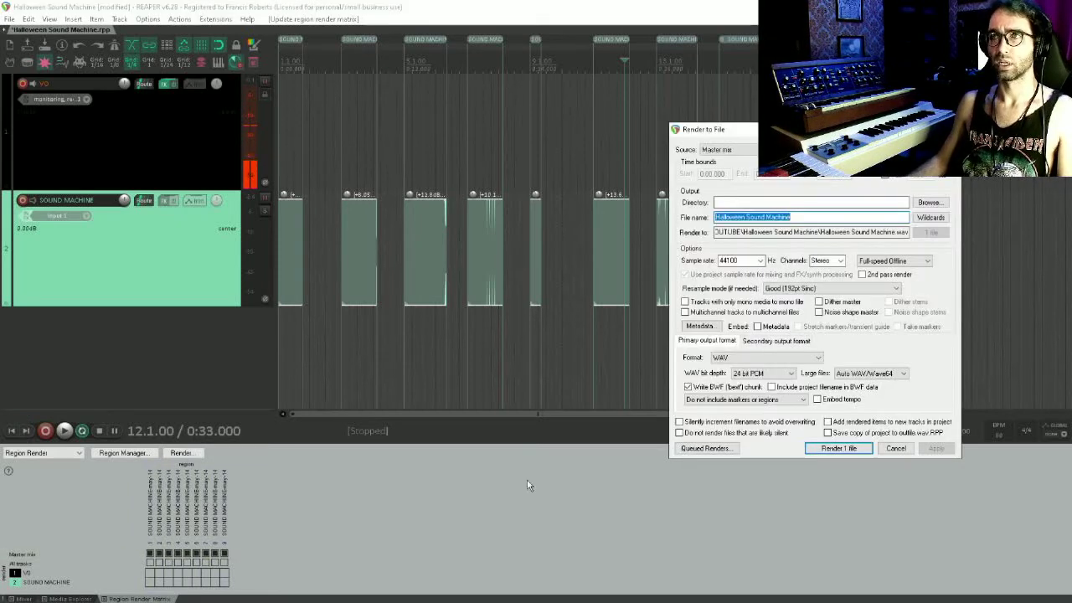
# - Set the render source to the region render matrix and render the nine regions as separate files
pyautogui.moveTo(753, 146); pyautogui.dragTo(405, 140)
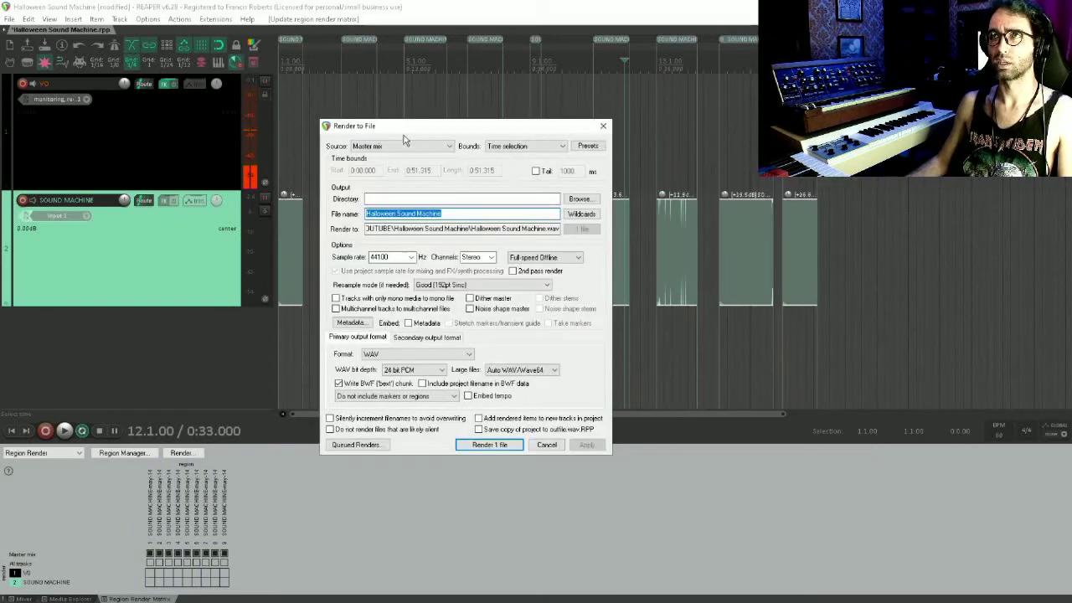
pyautogui.click(394, 149)
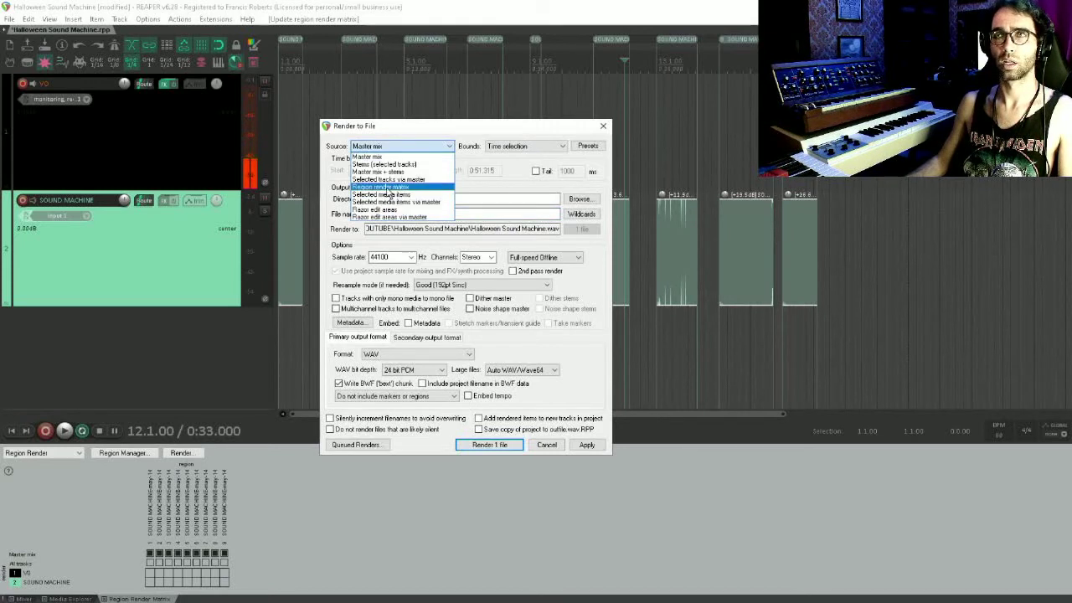
pyautogui.click(389, 186)
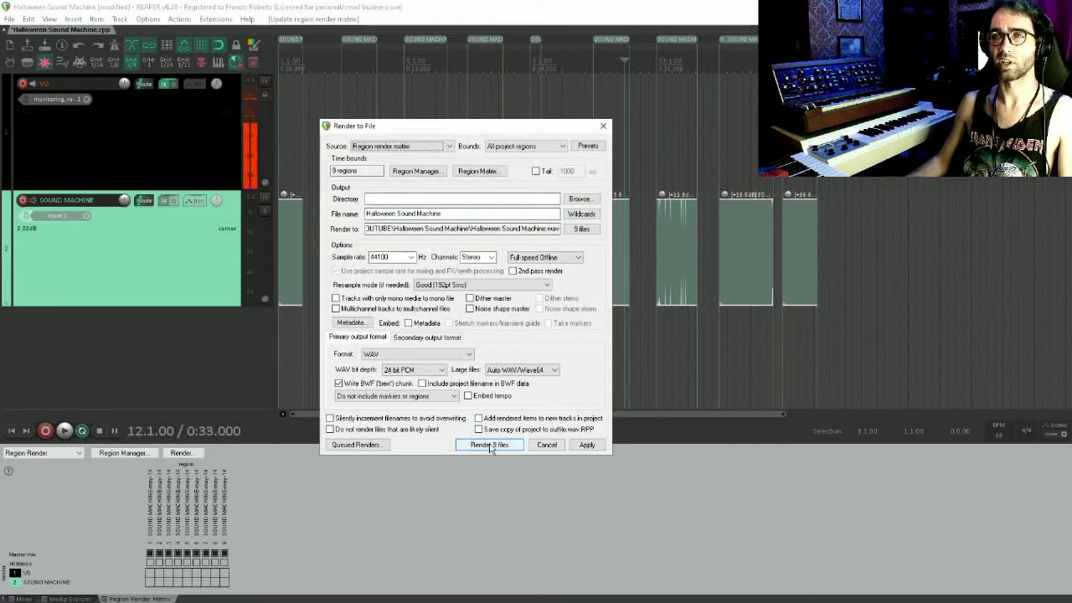
pyautogui.click(490, 445)
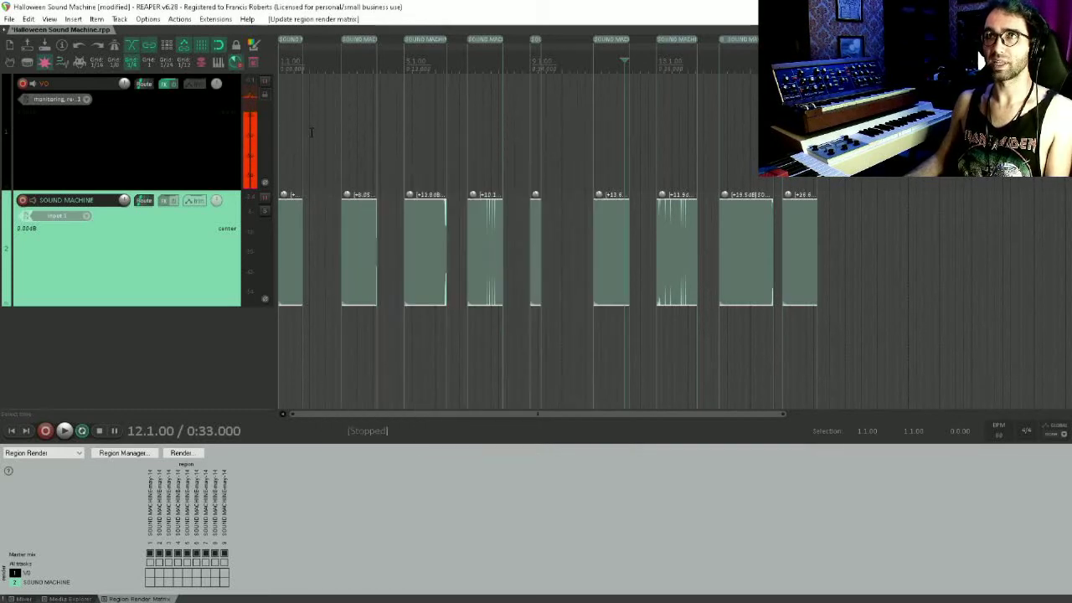
pyautogui.click(310, 129)
pyautogui.scroll(4, 312, 121)
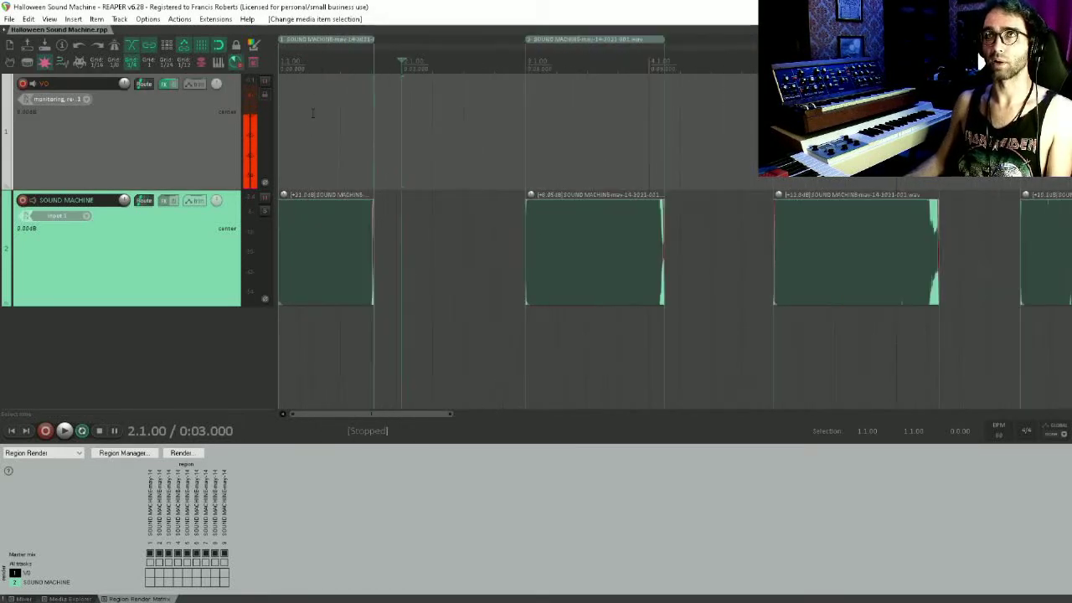
pyautogui.rightClick(327, 44)
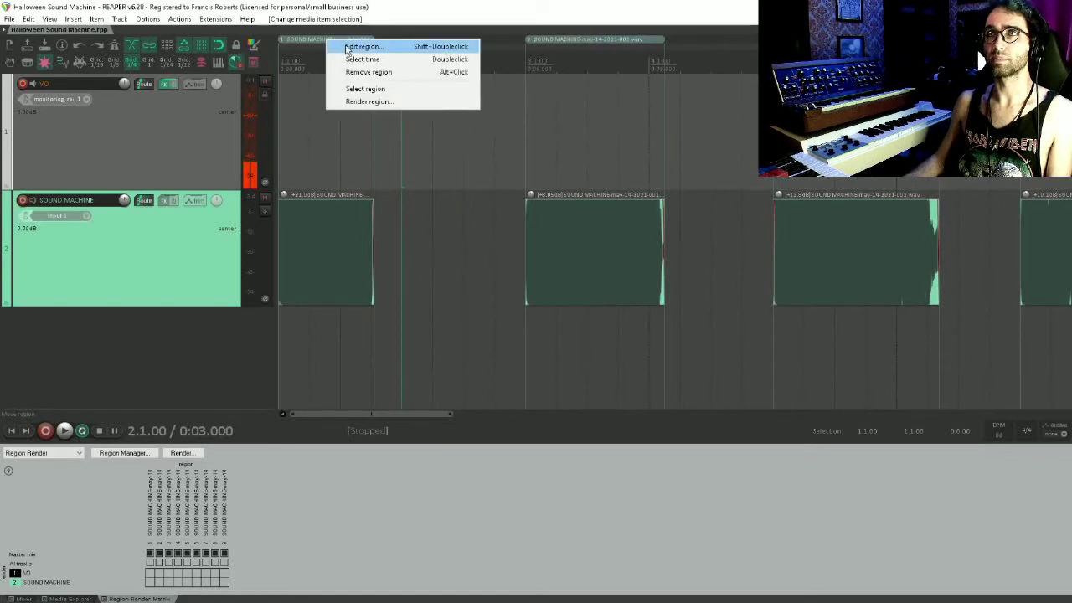
pyautogui.click(345, 47)
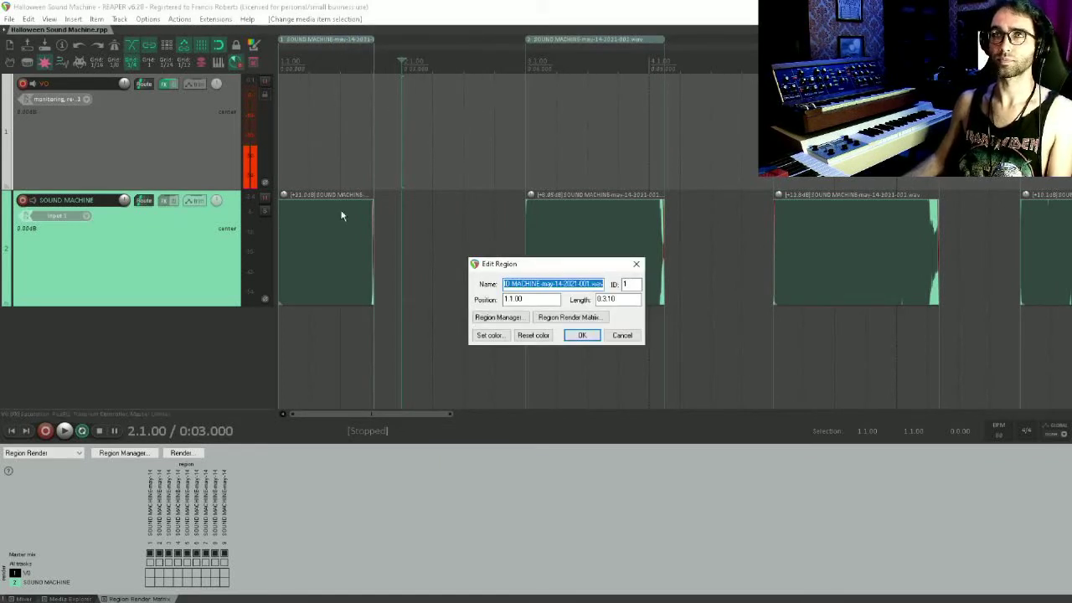
pyautogui.click(282, 62)
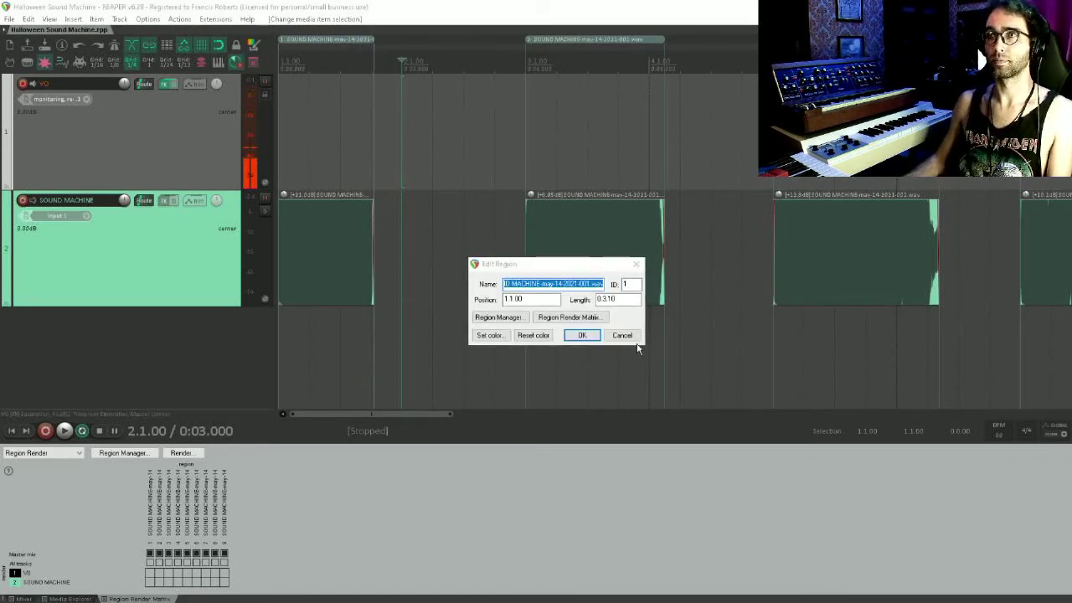
pyautogui.click(622, 335)
# - Rename the first region SOUND MACHINE Howl, replacing the date and file extension at the end of its name
pyautogui.click(282, 62)
pyautogui.rightClick(316, 40)
pyautogui.click(324, 50)
pyautogui.press('End')
pyautogui.press('BackSpace')
pyautogui.press('BackSpace')
pyautogui.press('BackSpace')
pyautogui.press('BackSpace')
pyautogui.press('BackSpace')
pyautogui.press('BackSpace')
pyautogui.press('BackSpace')
pyautogui.press('BackSpace')
pyautogui.press('BackSpace')
pyautogui.press('BackSpace')
pyautogui.press('BackSpace')
pyautogui.press('BackSpace')
pyautogui.press('BackSpace')
pyautogui.press('BackSpace')
pyautogui.press('BackSpace')
pyautogui.press('BackSpace')
pyautogui.press('BackSpace')
pyautogui.press('BackSpace')
pyautogui.press('BackSpace')
pyautogui.press('BackSpace')
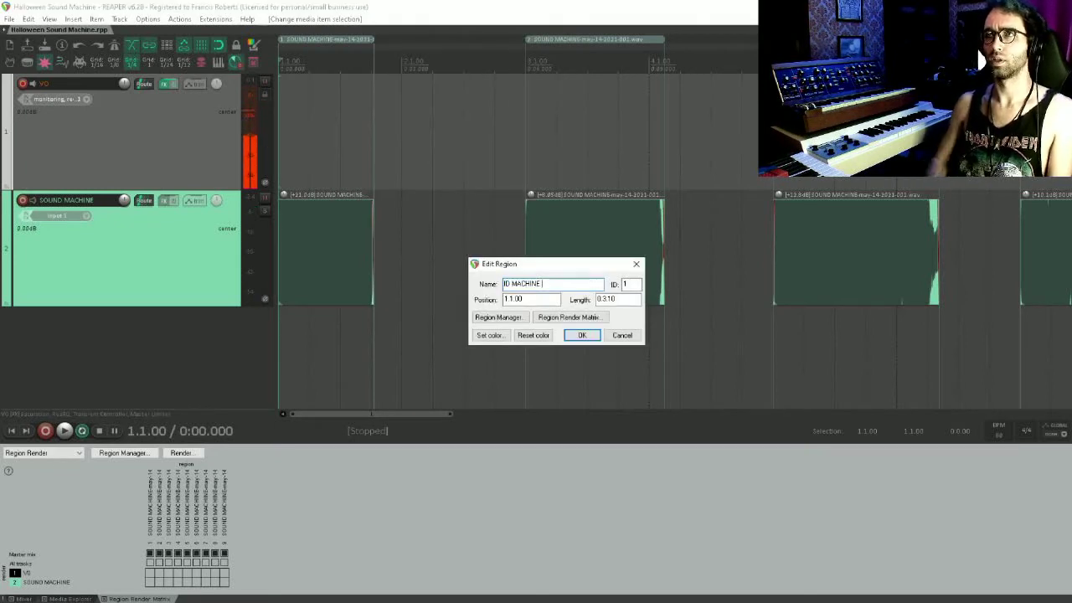
pyautogui.write('Howl')
pyautogui.press('Return')
# - Rename the second region SOUND MACHINE Gate and the third region SOUND MACHINE Scream
pyautogui.click(526, 48)
pyautogui.rightClick(553, 40)
pyautogui.click(569, 46)
pyautogui.write('Gate')
pyautogui.press('Return')
pyautogui.rightClick(603, 40)
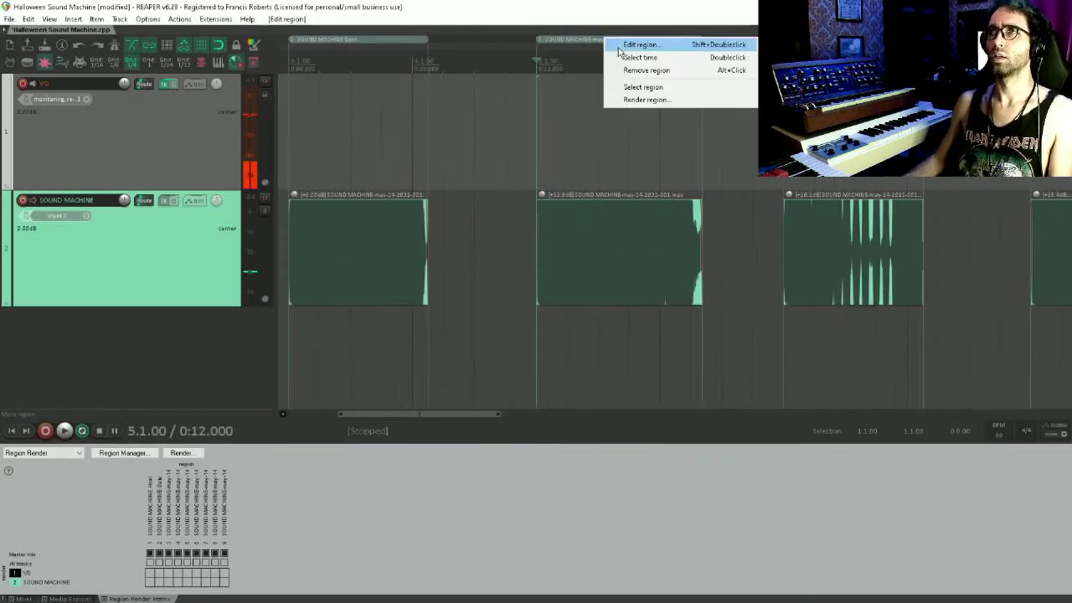
pyautogui.click(618, 45)
pyautogui.write('Scream')
pyautogui.press('Return')
# - Play back the fourth clip and rename its region SOUND MACHINE Laughter
pyautogui.hscroll(3, 603, 251)
pyautogui.click(541, 62)
pyautogui.press('space')
pyautogui.rightClick(603, 40)
pyautogui.click(618, 46)
pyautogui.write('Laughter')
pyautogui.press('Return')
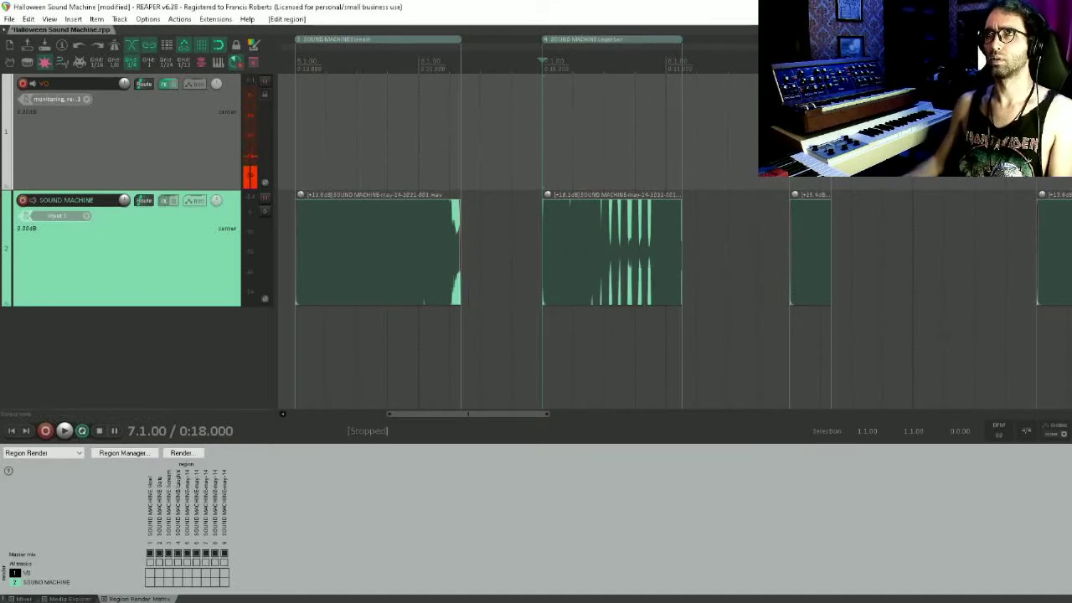
# - Rename the fifth region after its sound and the sixth SOUND MACHINE Bloodcurdling, keeping the SOUND MACHINE prefix on both
pyautogui.doubleClick(573, 42)
pyautogui.moveTo(540, 283); pyautogui.dragTo(787, 264)
pyautogui.write('Bat')
pyautogui.press('Return')
pyautogui.click(521, 62)
pyautogui.doubleClick(544, 39)
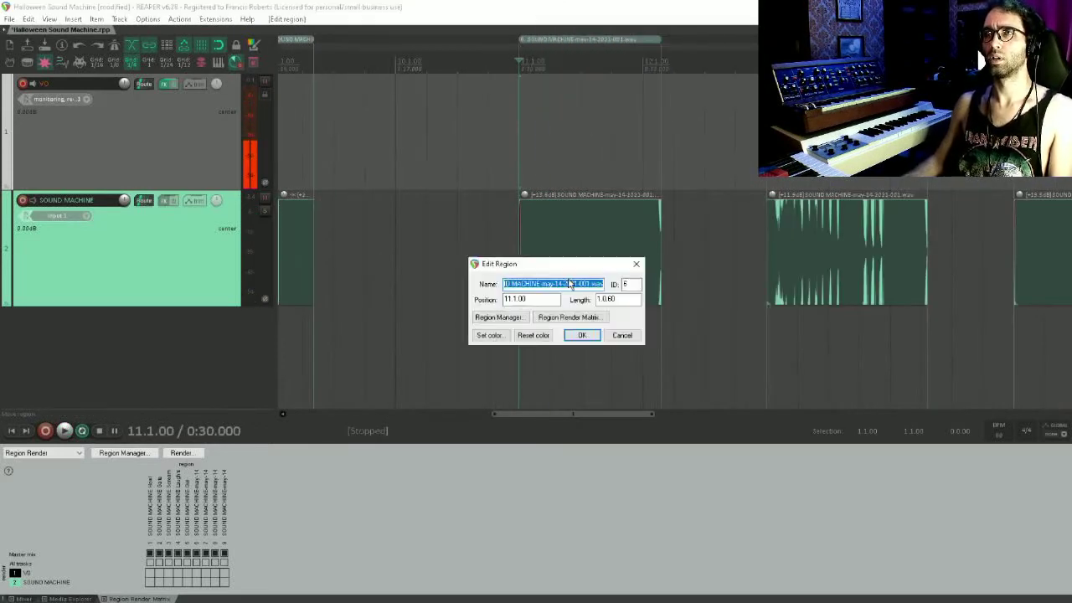
pyautogui.moveTo(541, 284); pyautogui.dragTo(670, 280)
pyautogui.write('Bloodcurdling')
pyautogui.press('Return')
# - Rename the seventh region SOUND MACHINE Cackle and the eighth region SOUND MACHINE Cliche
pyautogui.rightClick(516, 39)
pyautogui.click(522, 50)
pyautogui.write('Cackle')
pyautogui.press('Return')
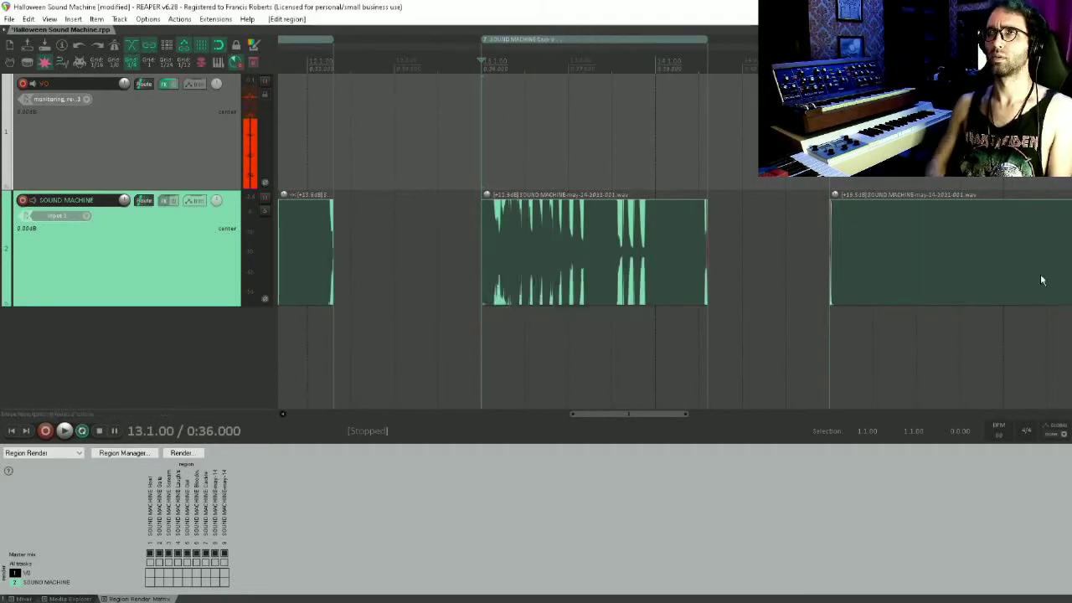
pyautogui.rightClick(333, 40)
pyautogui.click(341, 54)
pyautogui.moveTo(543, 284); pyautogui.dragTo(670, 285)
pyautogui.write('Cliche')
pyautogui.press('Return')
# - Play back the ninth clip and rename its region SOUND MACHINE Ghost
pyautogui.click(677, 62)
pyautogui.press('space')
pyautogui.press('space')
pyautogui.rightClick(683, 40)
pyautogui.click(692, 52)
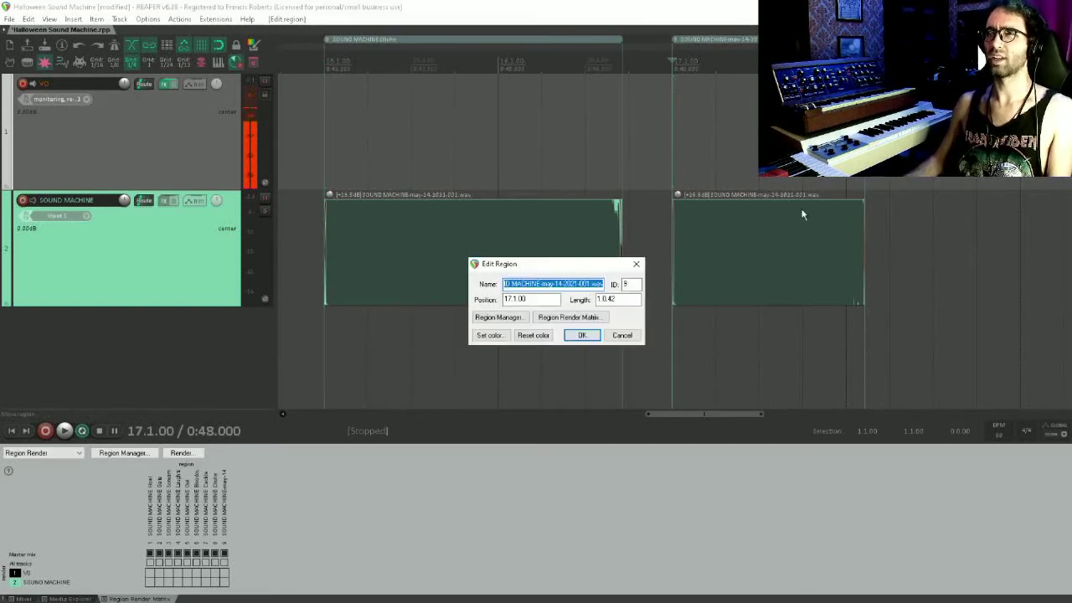
pyautogui.click(543, 283)
pyautogui.moveTo(543, 283); pyautogui.dragTo(859, 266)
pyautogui.write('Ghost')
pyautogui.press('Return')
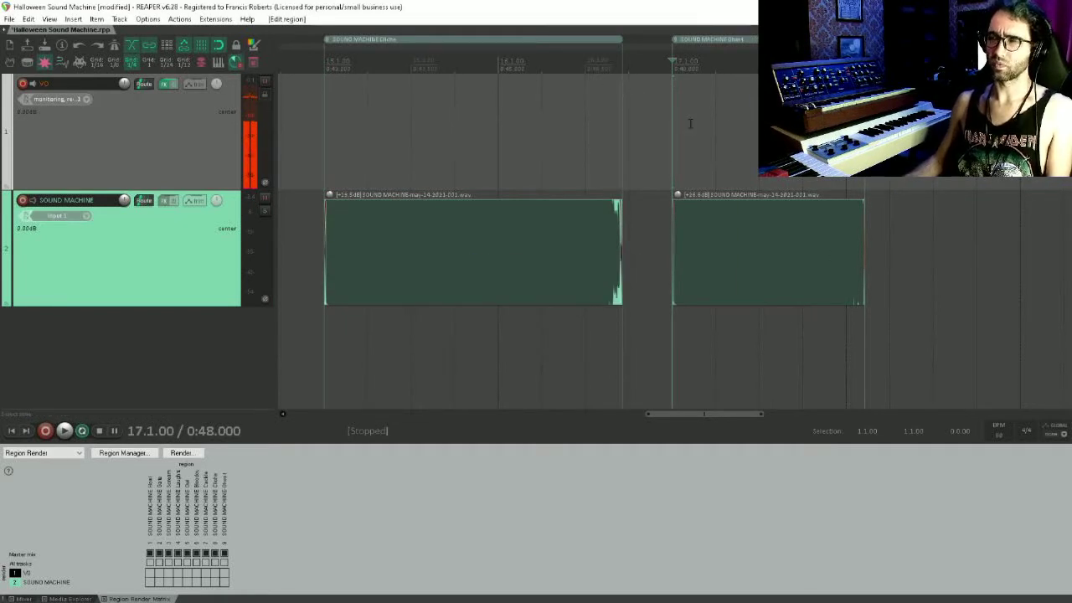
# - Play back the eighth clip and place a copy of it after the last clip, starting at 19.3.00
pyautogui.scroll(-3, 690, 123)
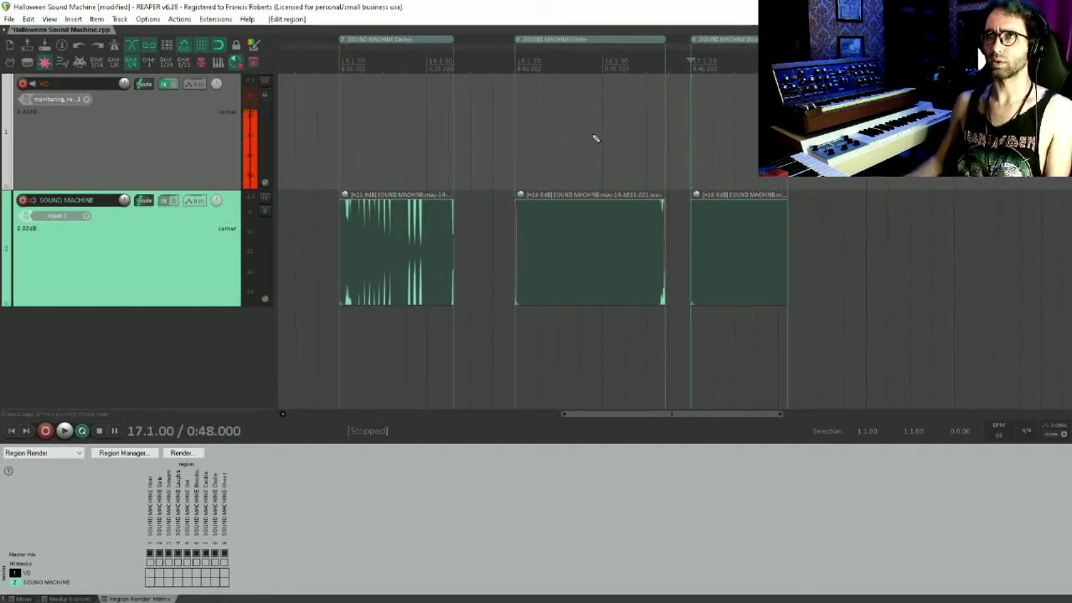
pyautogui.click(559, 224)
pyautogui.press('space')
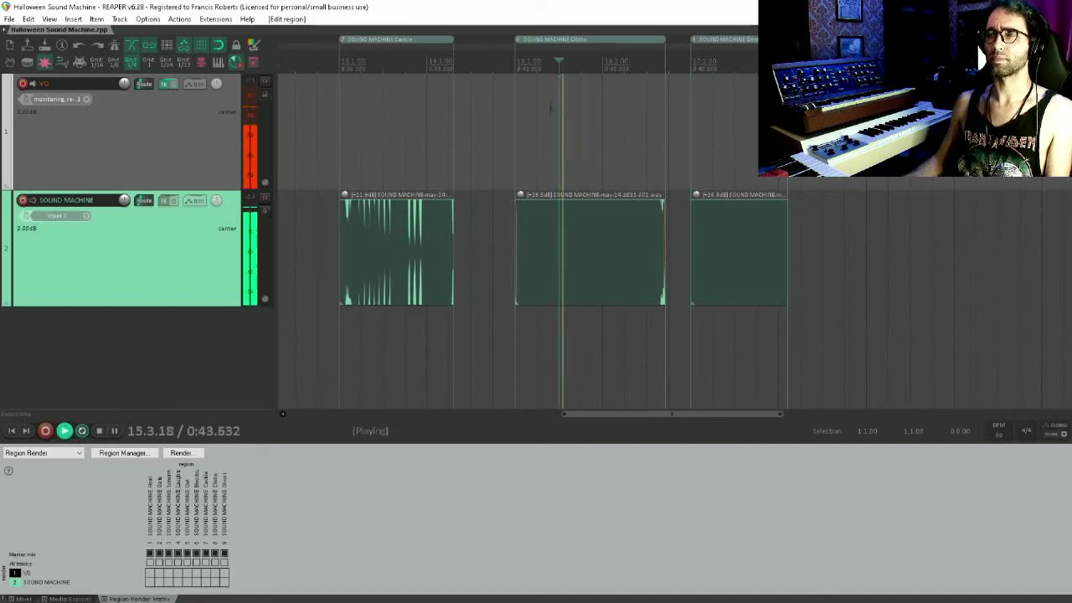
pyautogui.press('space')
pyautogui.click(574, 240)
pyautogui.scroll(-5, 574, 241)
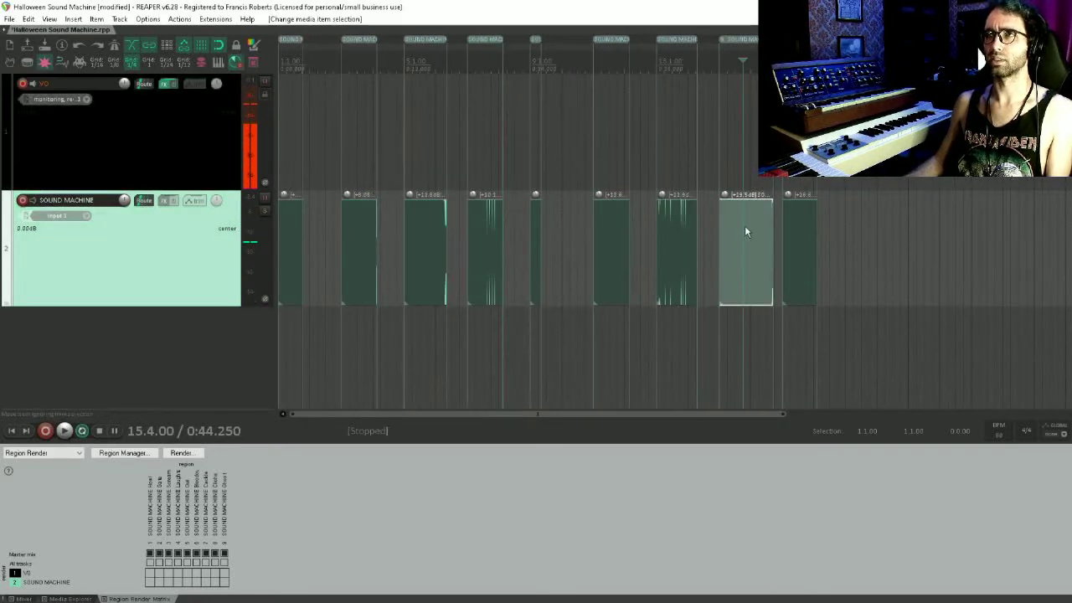
pyautogui.moveTo(746, 232); pyautogui.dragTo(895, 234)
pyautogui.scroll(5, 894, 234)
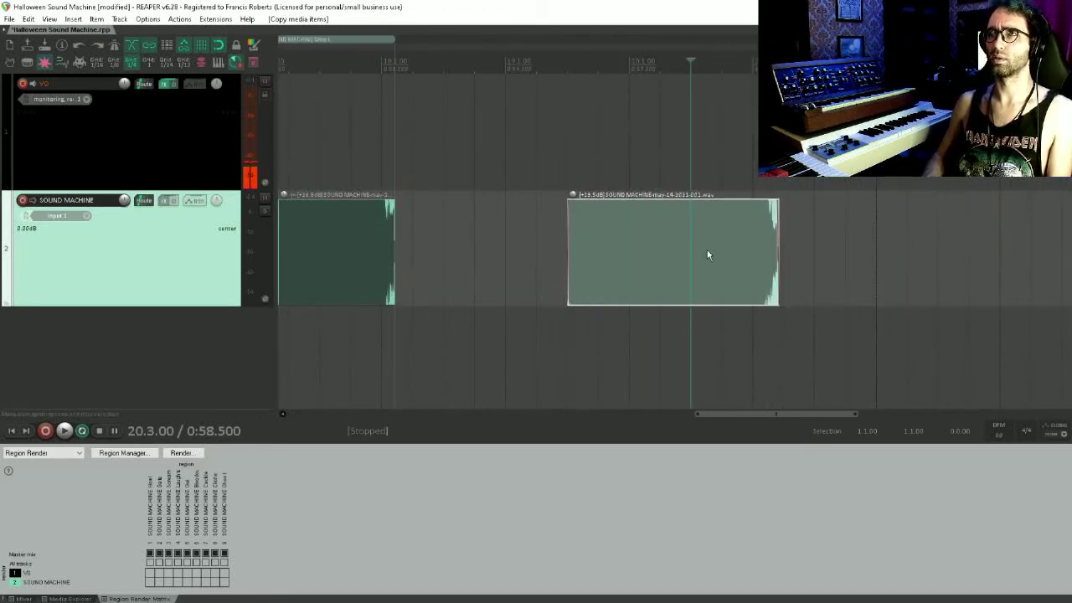
# - Split the copied melody clip into its five notes and space the pieces apart on the grid
pyautogui.click(567, 249)
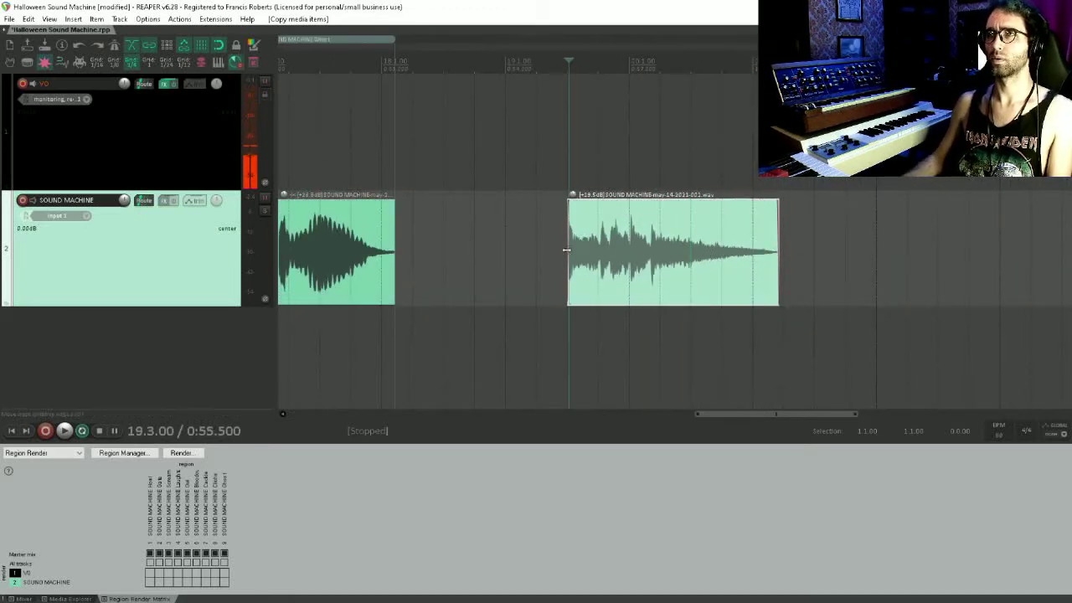
pyautogui.scroll(3, 567, 250)
pyautogui.press('space')
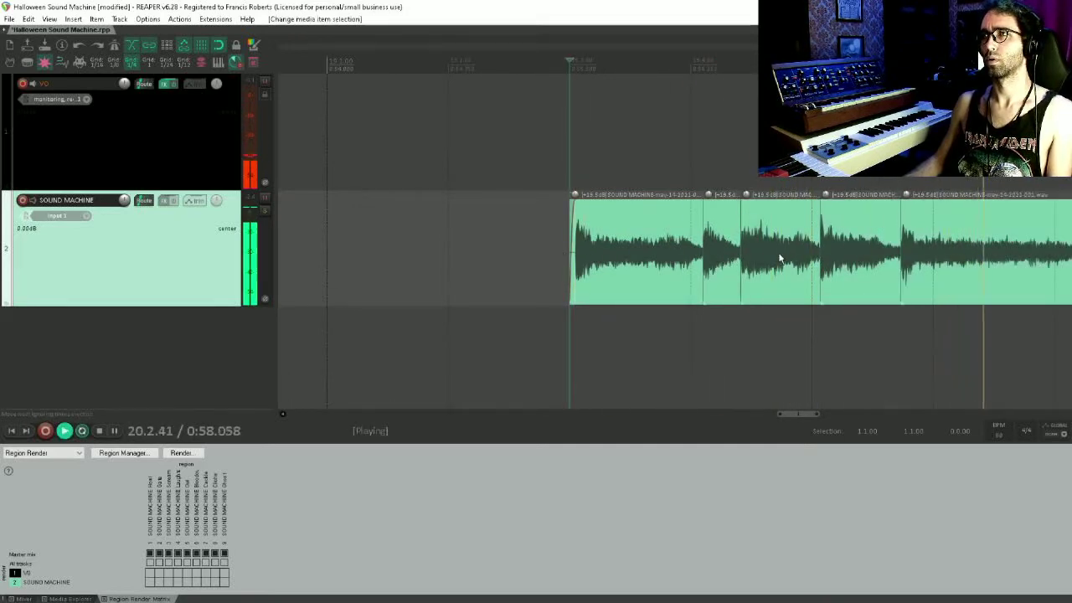
pyautogui.press('space')
pyautogui.scroll(3, 609, 257)
pyautogui.moveTo(692, 260)
pyautogui.mouseDown()
pyautogui.moveTo(729, 261)
pyautogui.moveTo(710, 258)
pyautogui.mouseUp()
pyautogui.scroll(-1, 598, 223)
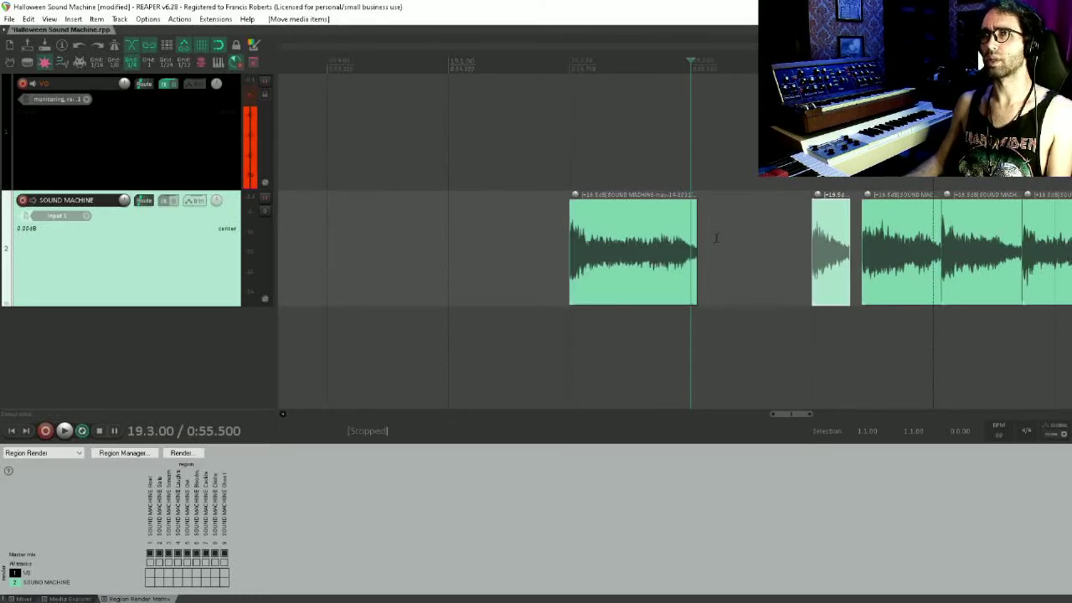
pyautogui.scroll(-1, 717, 238)
pyautogui.moveTo(906, 217); pyautogui.dragTo(678, 222)
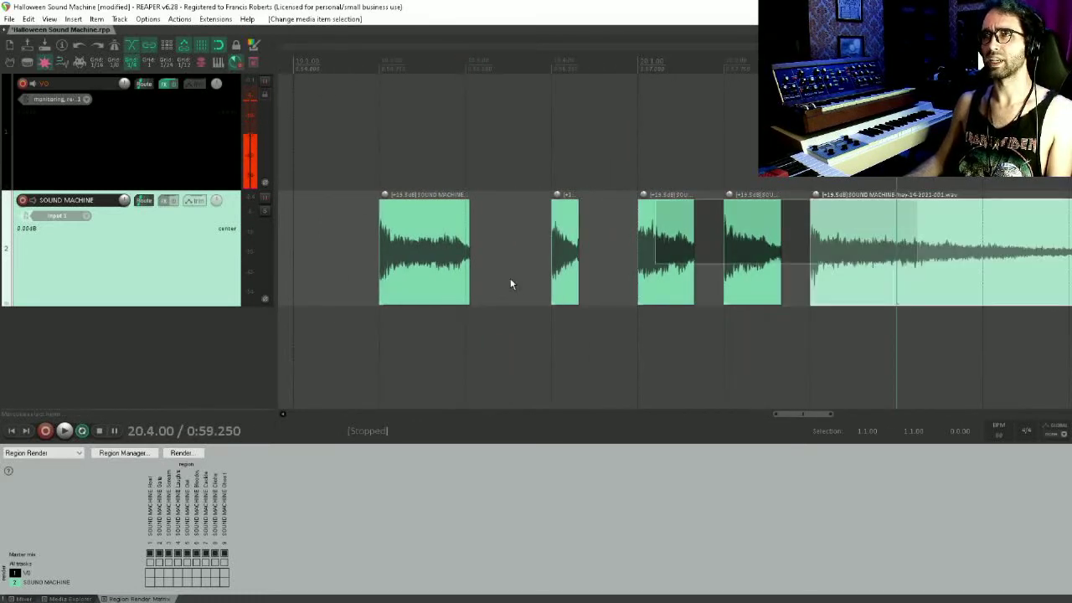
# - Select the five note clips and give them all a short fade-out
pyautogui.moveTo(511, 285); pyautogui.dragTo(530, 231)
pyautogui.moveTo(577, 202); pyautogui.dragTo(570, 202)
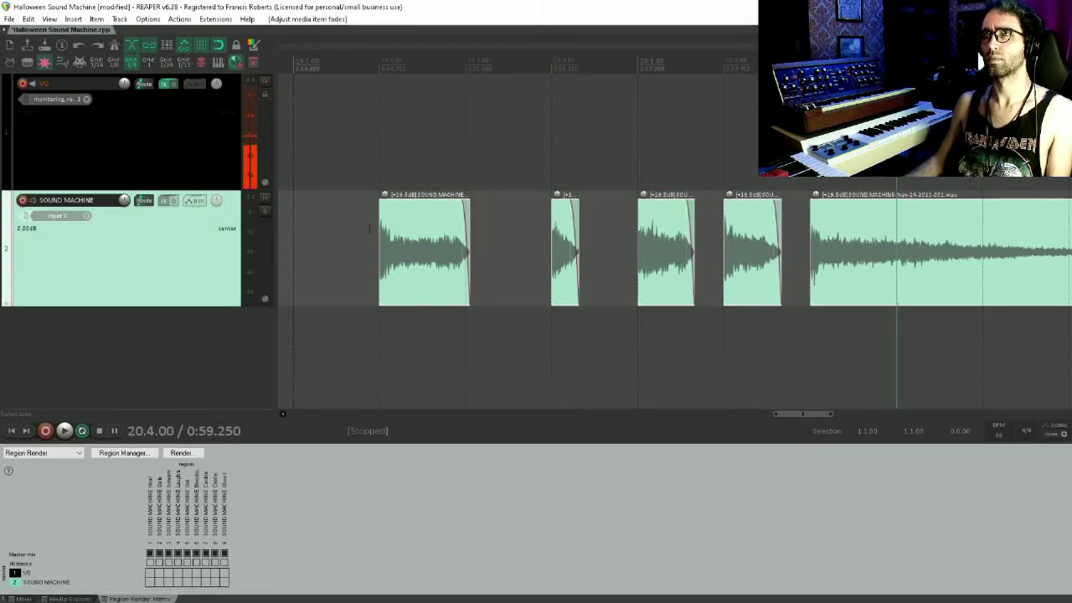
pyautogui.scroll(5, 654, 202)
pyautogui.scroll(-5, 434, 202)
# - Add a Kontakt (blank) instrument track above SOUND MACHINE and play back the first note clip for pitch comparison
pyautogui.hscroll(-2, 431, 201)
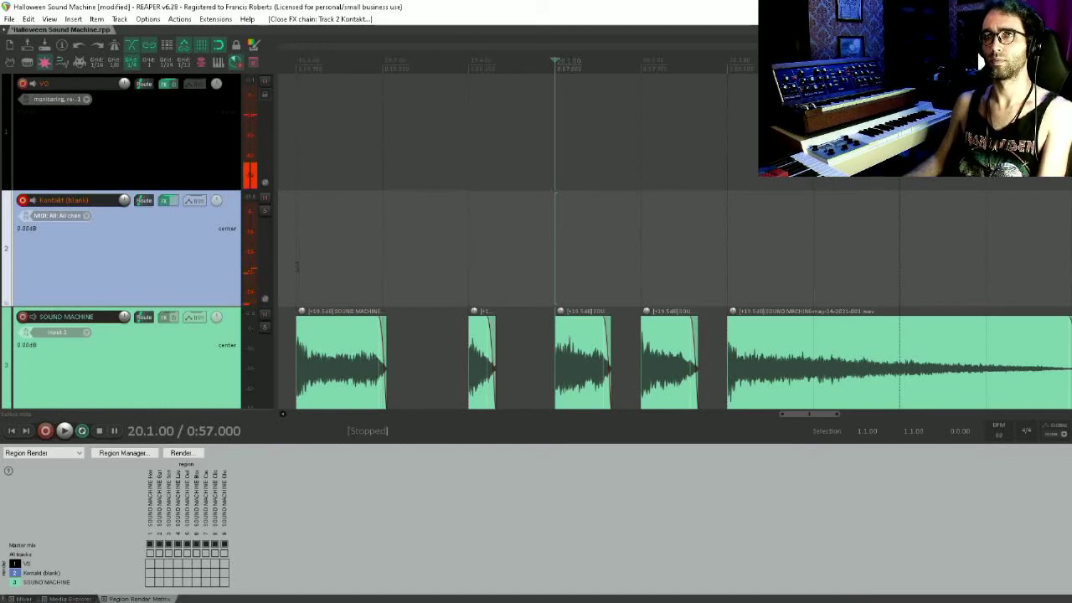
pyautogui.click(296, 266)
pyautogui.press('space')
pyautogui.press('space')
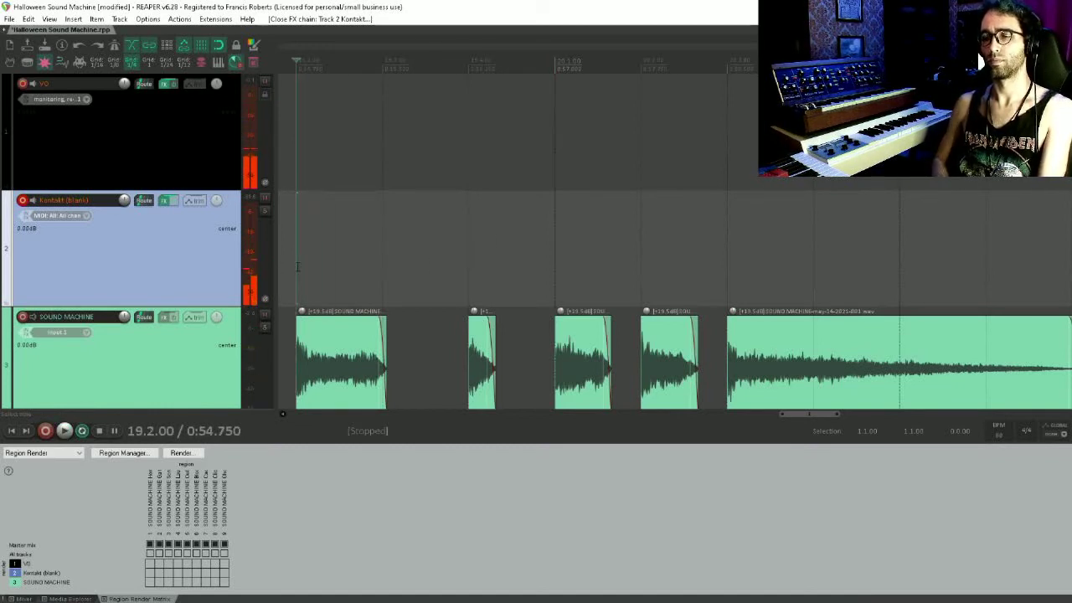
# - Select the five note clips on the SOUND MACHINE track and insert a separate region for each
pyautogui.moveTo(297, 267); pyautogui.dragTo(409, 238)
pyautogui.click(435, 300)
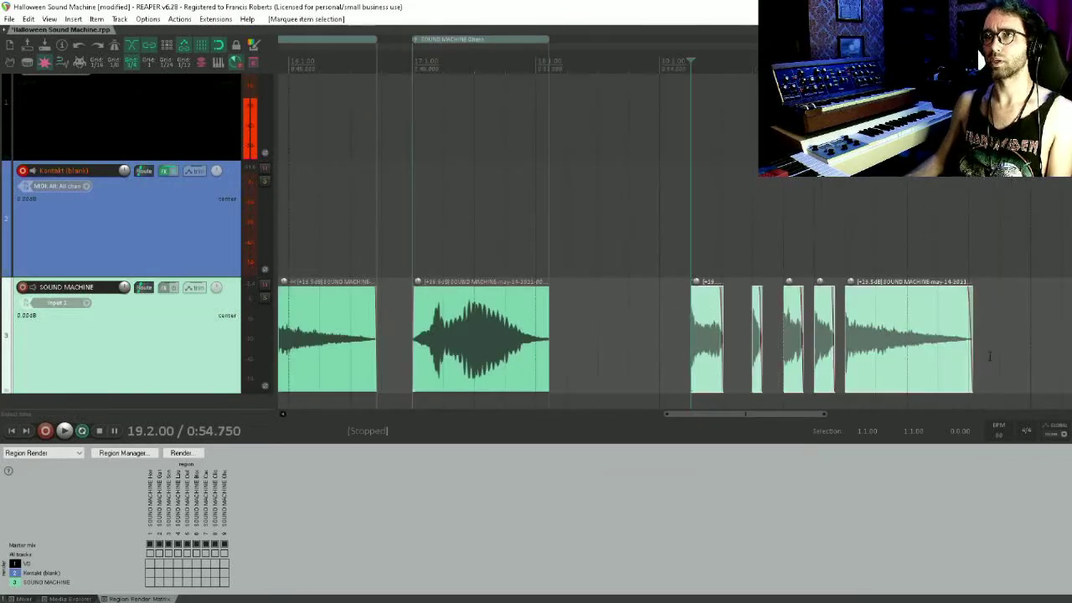
pyautogui.hotkey('shift', 'r')
# - Rename the first three note regions SOUND MACHINE C#, SOUND MACHINE D# and SOUND MACHINE E
pyautogui.doubleClick(711, 39)
pyautogui.press('Return')
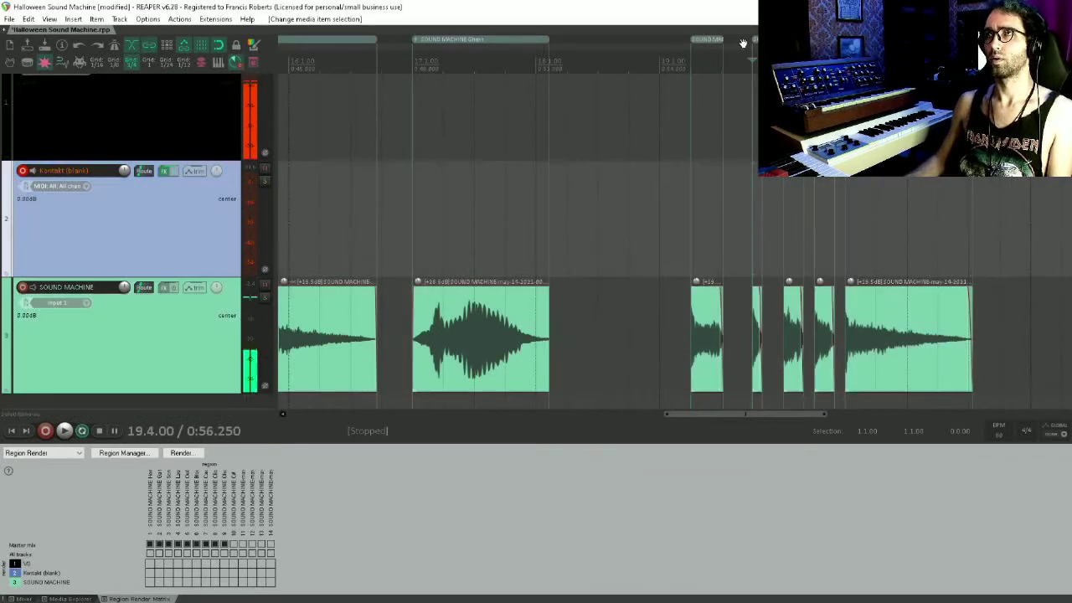
pyautogui.doubleClick(755, 39)
pyautogui.moveTo(541, 283); pyautogui.dragTo(773, 287)
pyautogui.write('D#')
pyautogui.press('Return')
pyautogui.click(787, 235)
pyautogui.doubleClick(687, 40)
pyautogui.write('E')
pyautogui.press('Return')
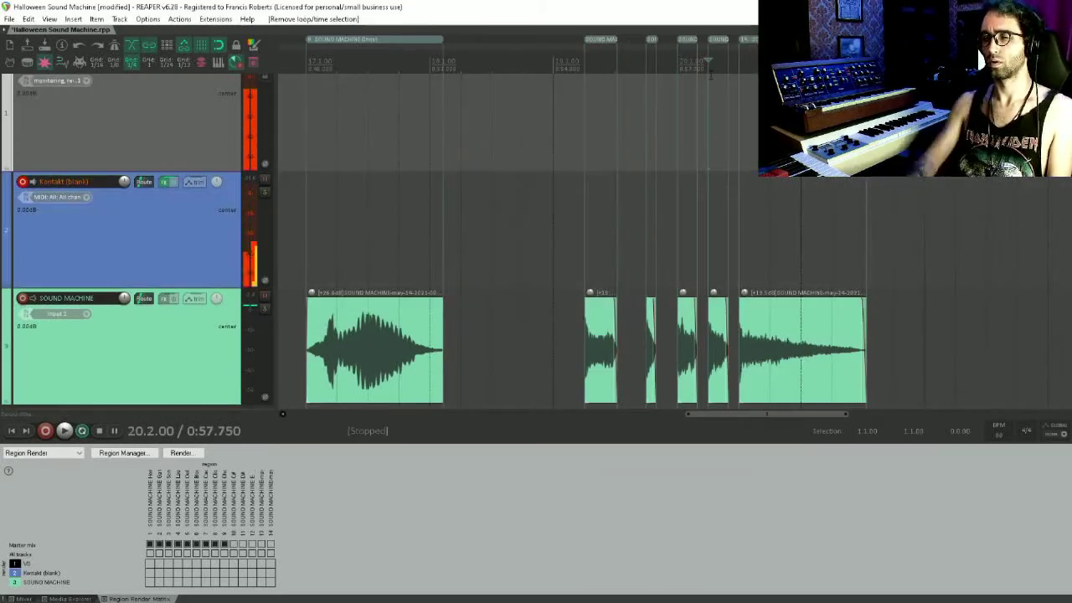
# - Delete the fourth note clip together with its region
pyautogui.click(598, 261)
pyautogui.click(716, 322)
pyautogui.press('Delete')
pyautogui.keyDown('alt'); pyautogui.click(717, 40); pyautogui.keyUp('alt')
# - Rename the last note clip's region SOUND MACHINE G and save the project
pyautogui.click(743, 318)
pyautogui.doubleClick(747, 39)
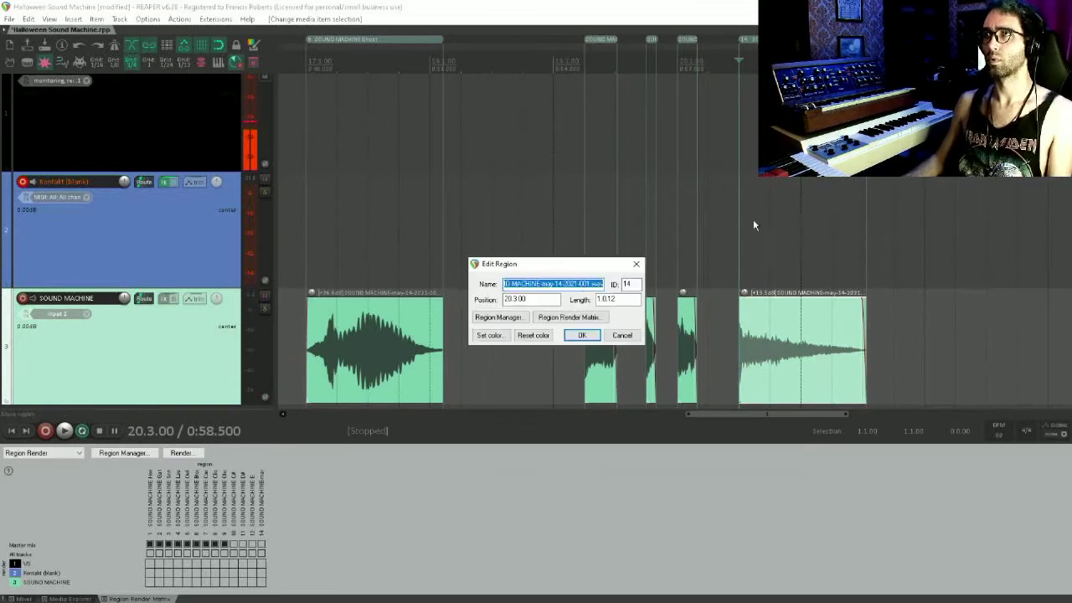
pyautogui.moveTo(540, 284); pyautogui.dragTo(637, 285)
pyautogui.write('G')
pyautogui.click(593, 335)
pyautogui.click(674, 160)
pyautogui.hotkey('ctrl', 's')
# - Enable the master mix for the four note regions in the region render matrix
pyautogui.scroll(-10, 647, 160)
pyautogui.scroll(4, 646, 160)
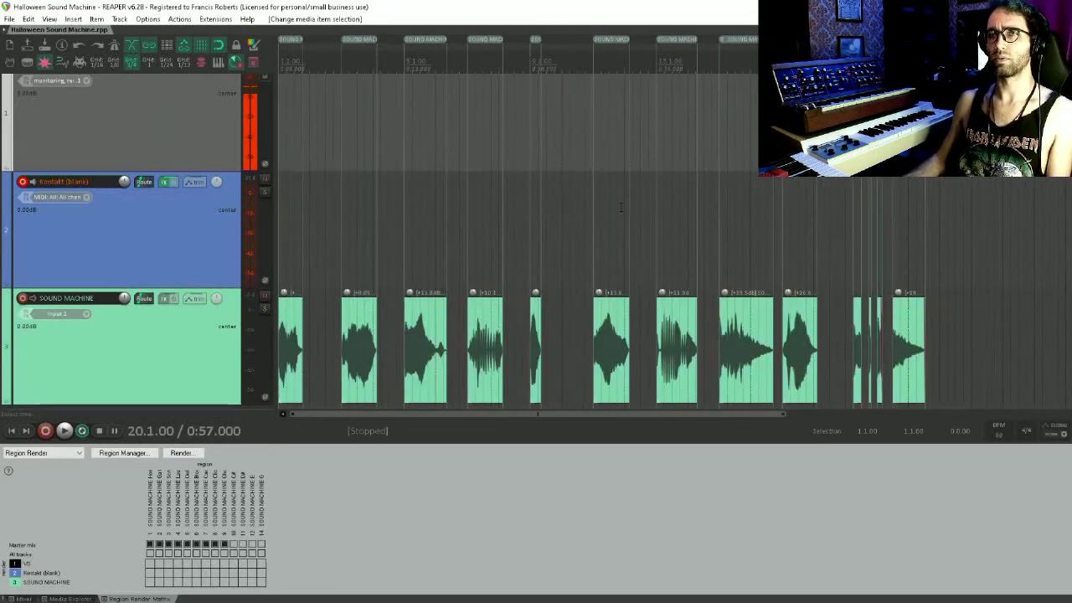
pyautogui.click(261, 545)
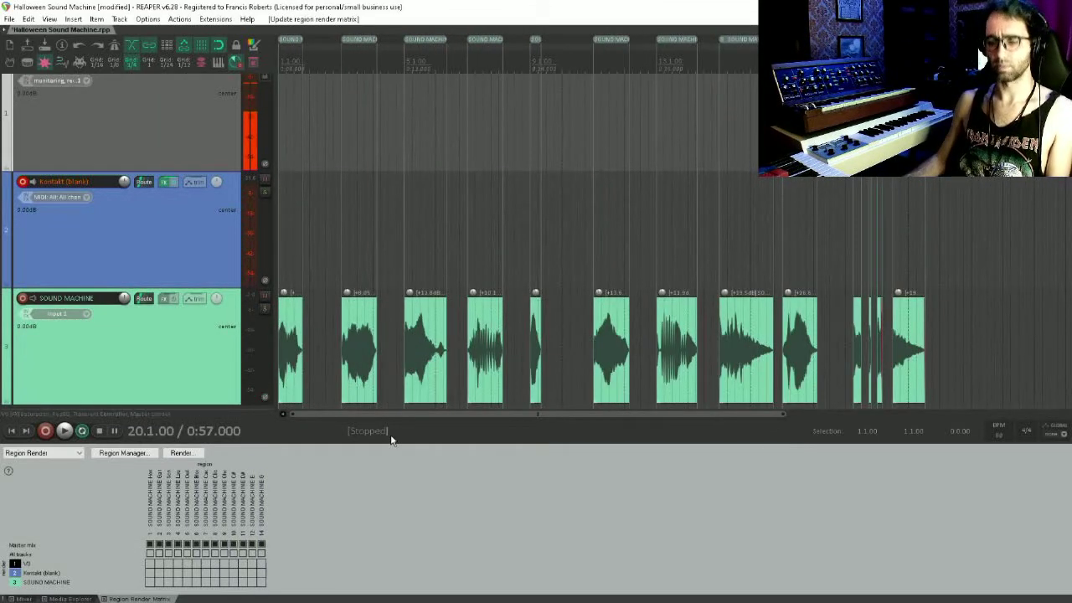
# - Render all 13 regions as separate 24-bit, 48000 Hz WAV files into the Dungeon Samples\Sound Machine folder
pyautogui.hotkey('ctrl', 'alt', 'r')
pyautogui.click(494, 445)
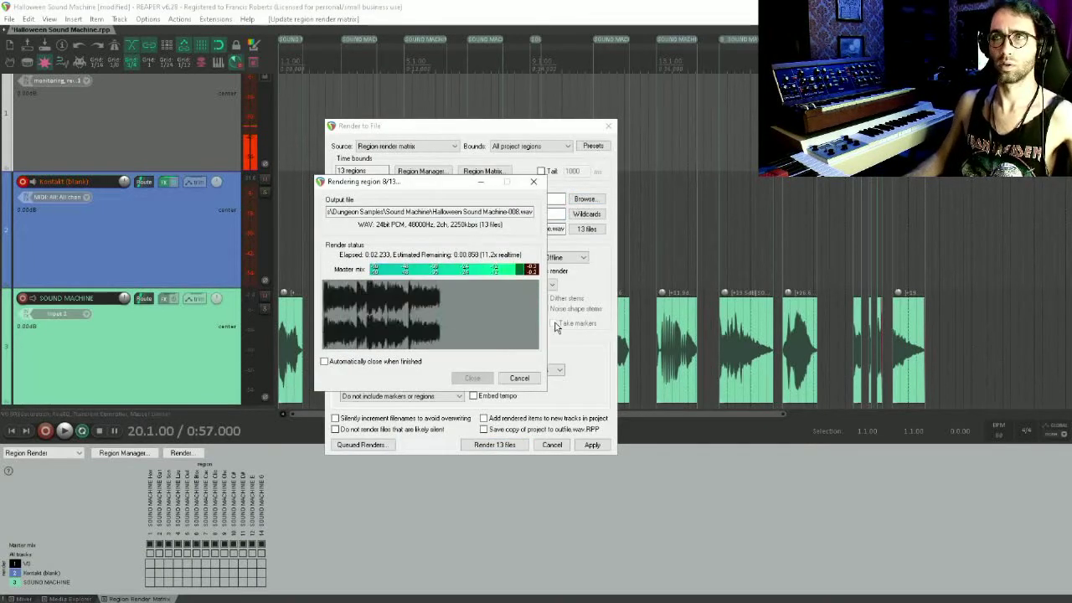
pyautogui.click(472, 377)
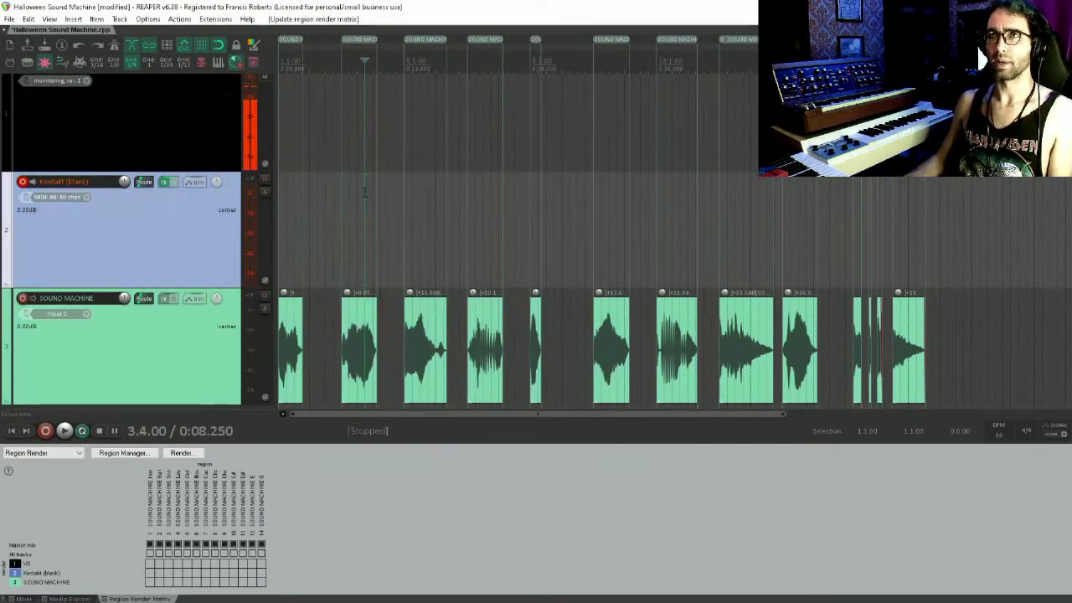
pyautogui.scroll(-1, 398, 171)
pyautogui.scroll(-1, 169, 226)
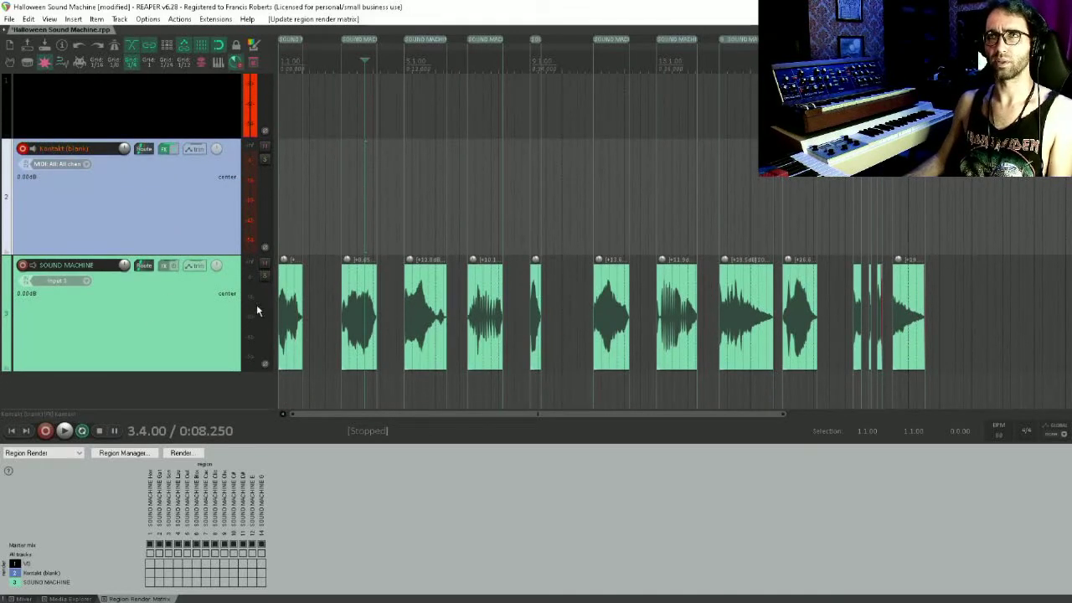
# - Mute the tracks and browse to the rendered Sound Machine folder in the Media Explorer
pyautogui.press('F5')
pyautogui.click(70, 598)
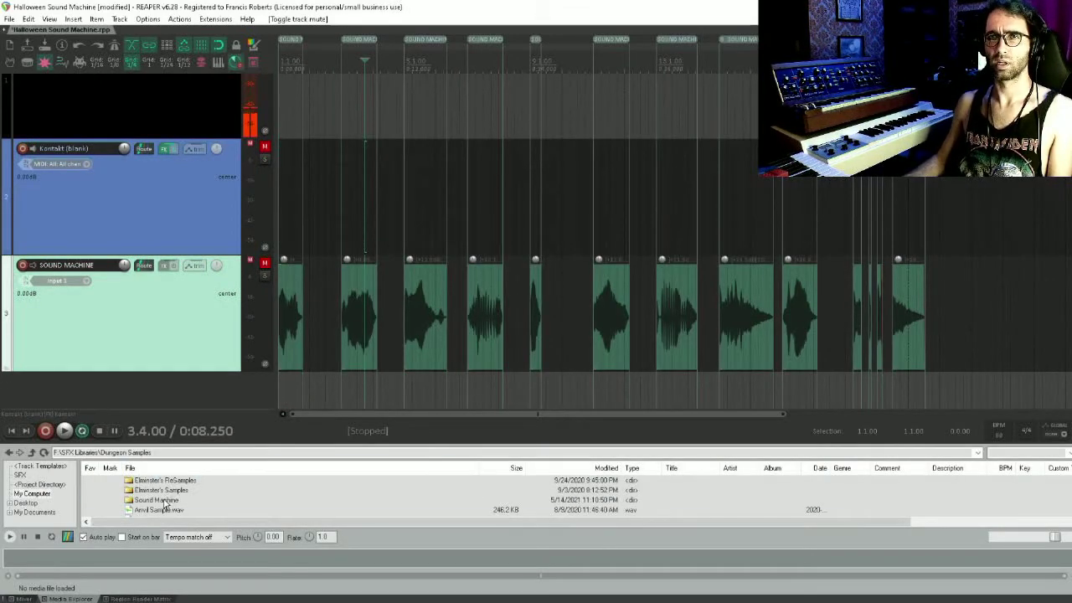
pyautogui.doubleClick(164, 502)
# - Audition the numbered Halloween Sound Machine WAV files one after another, from 001 through 007
pyautogui.click(214, 480)
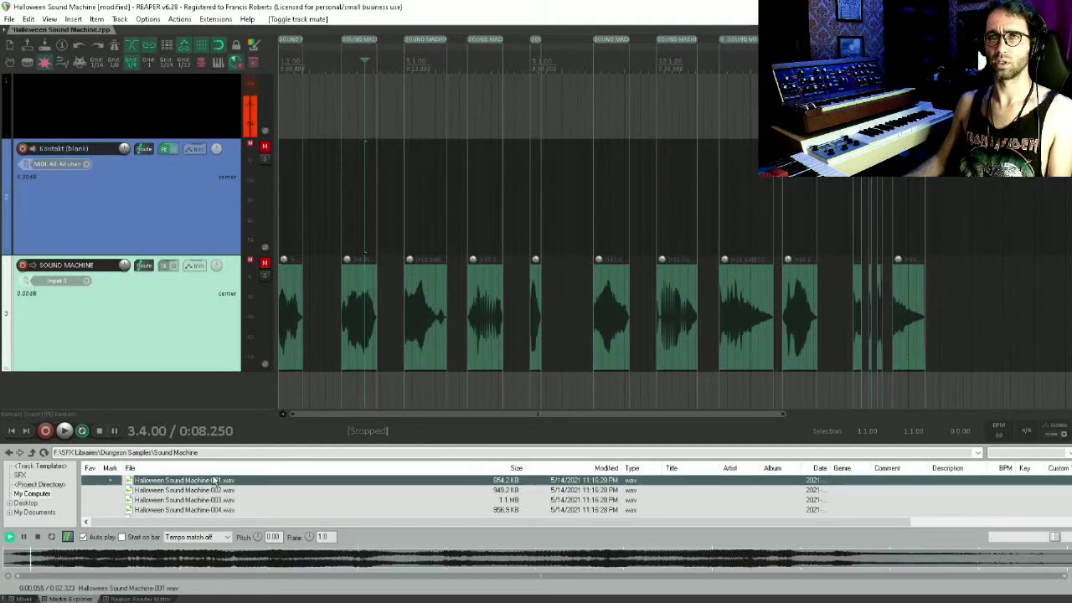
pyautogui.press('Down')
pyautogui.press('Down')
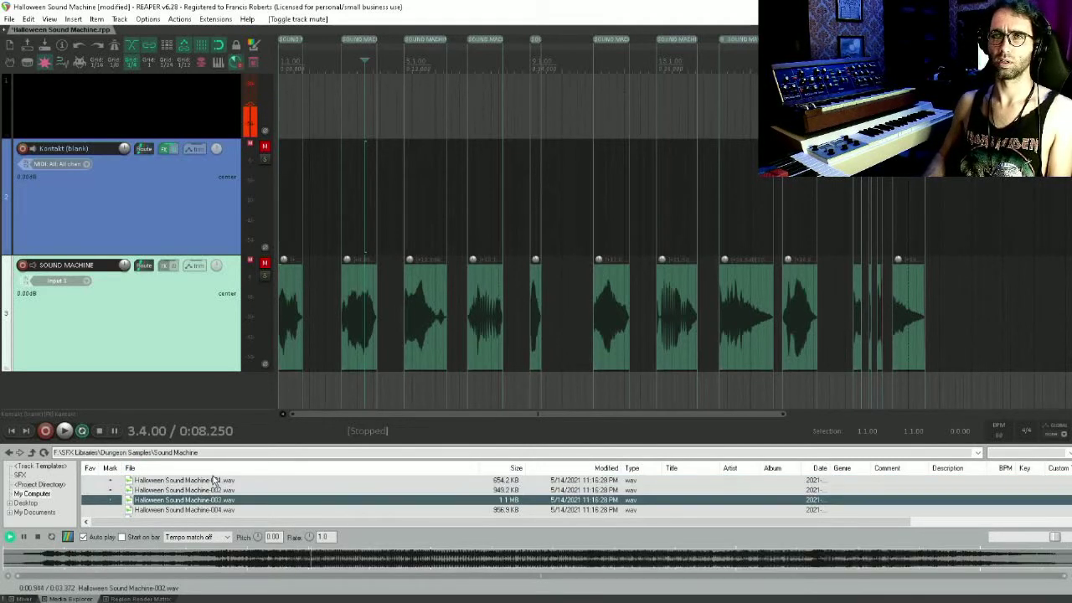
pyautogui.press('Down')
pyautogui.press('Down')
pyautogui.press('Down')
pyautogui.press('Down')
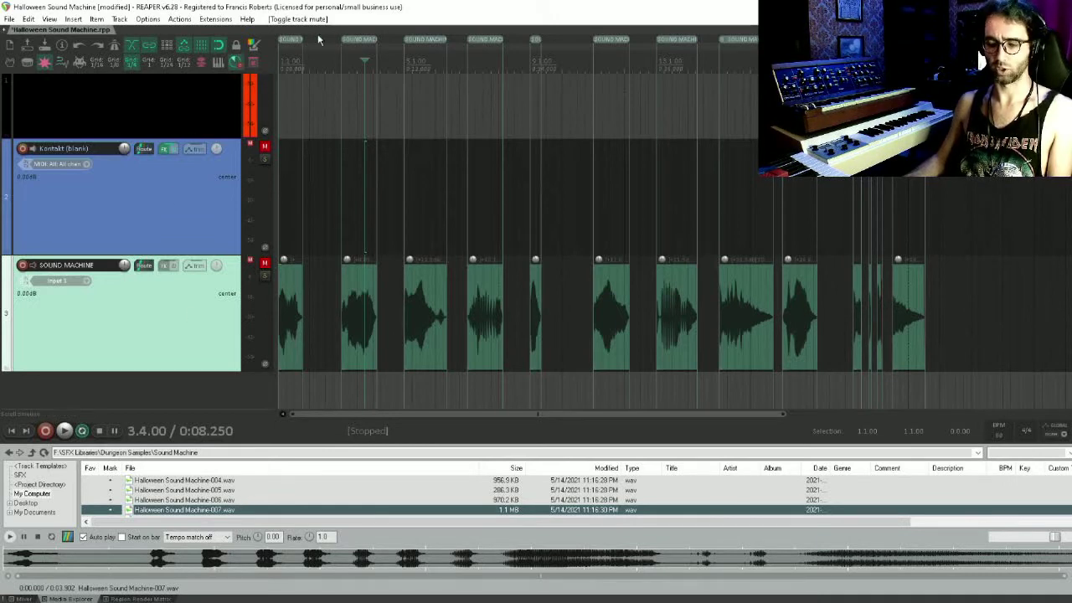
# - Render the 13 regions again with the file name set to the $region wildcard, and close the render report
pyautogui.hotkey('ctrl', 'alt', 'r')
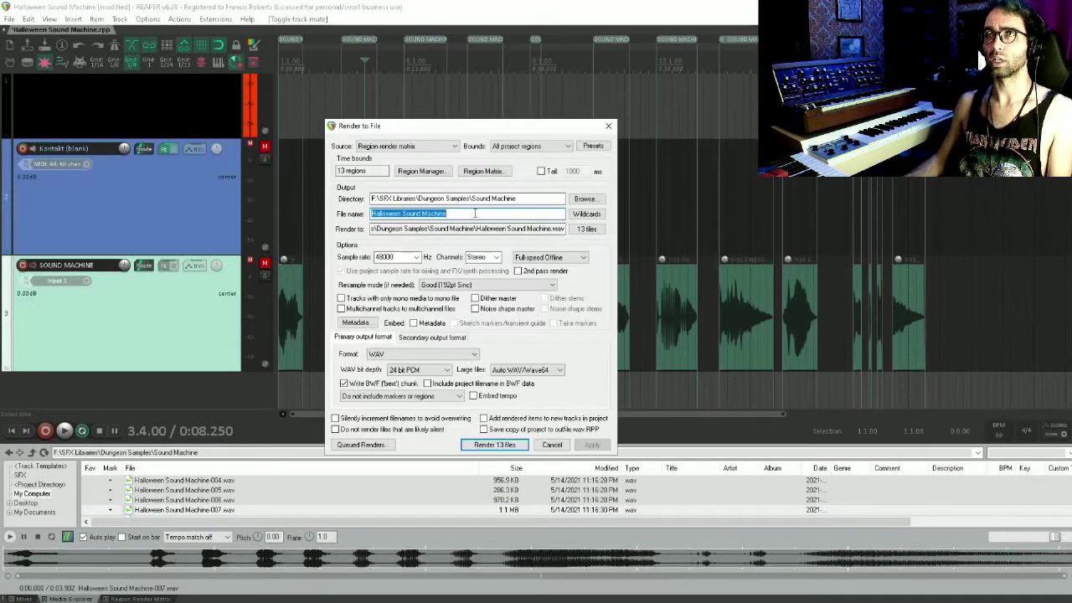
pyautogui.press('BackSpace')
pyautogui.click(587, 214)
pyautogui.moveTo(653, 229)
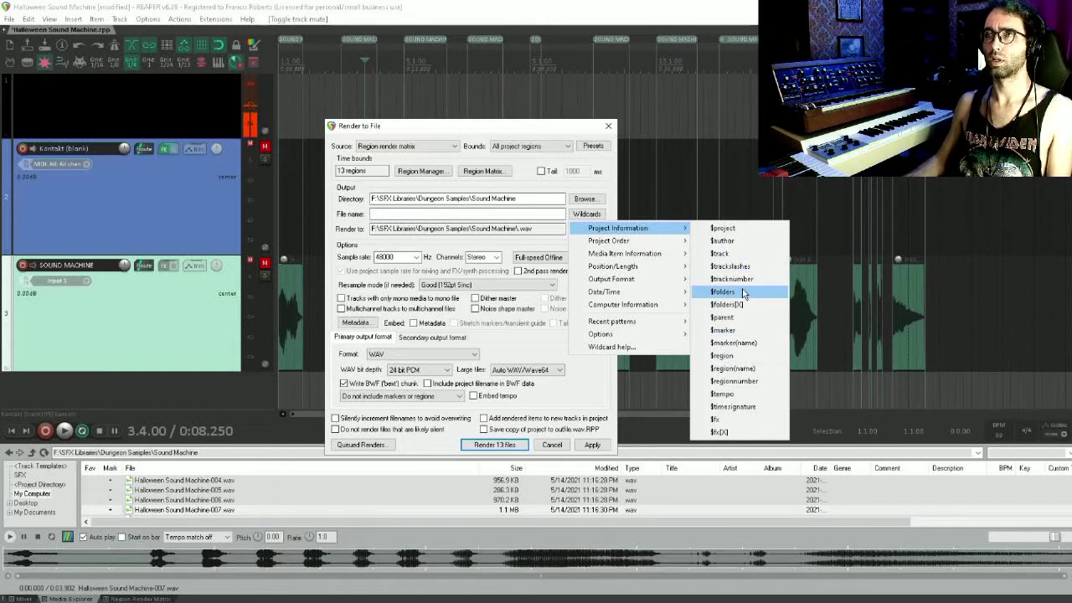
pyautogui.click(732, 357)
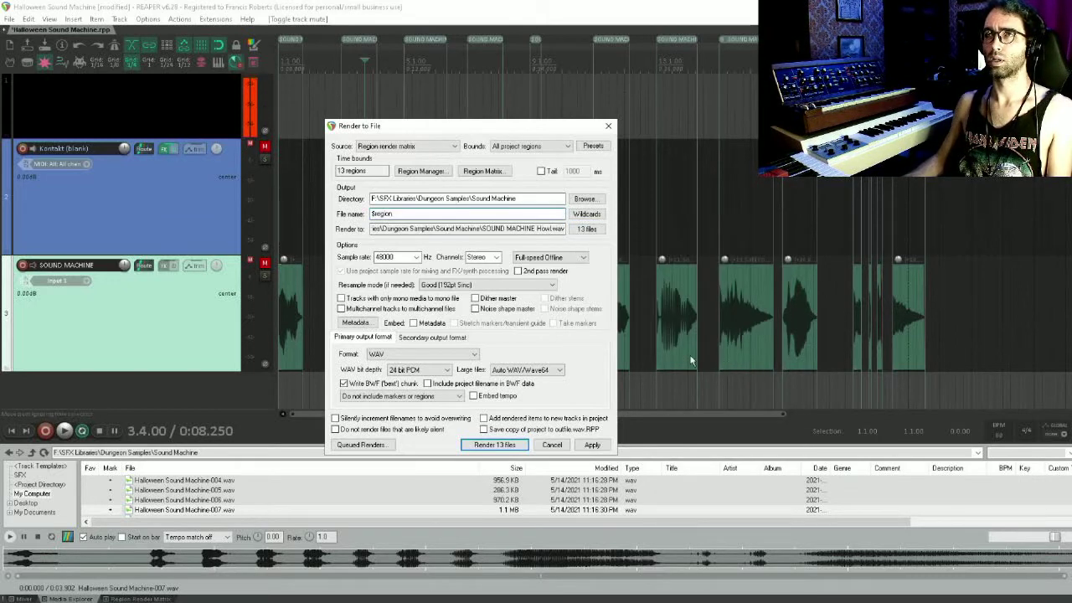
pyautogui.click(462, 445)
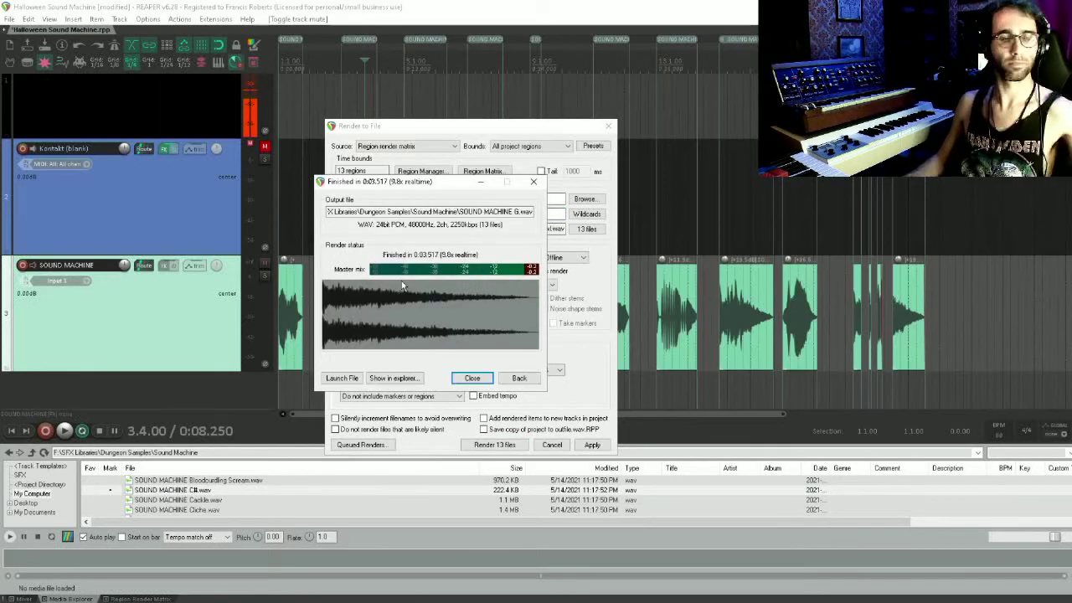
pyautogui.click(473, 379)
# - Audition the region-named SOUND MACHINE files in order, from Bloodcurdling Scream through Scream, and return to the first file
pyautogui.press('Up')
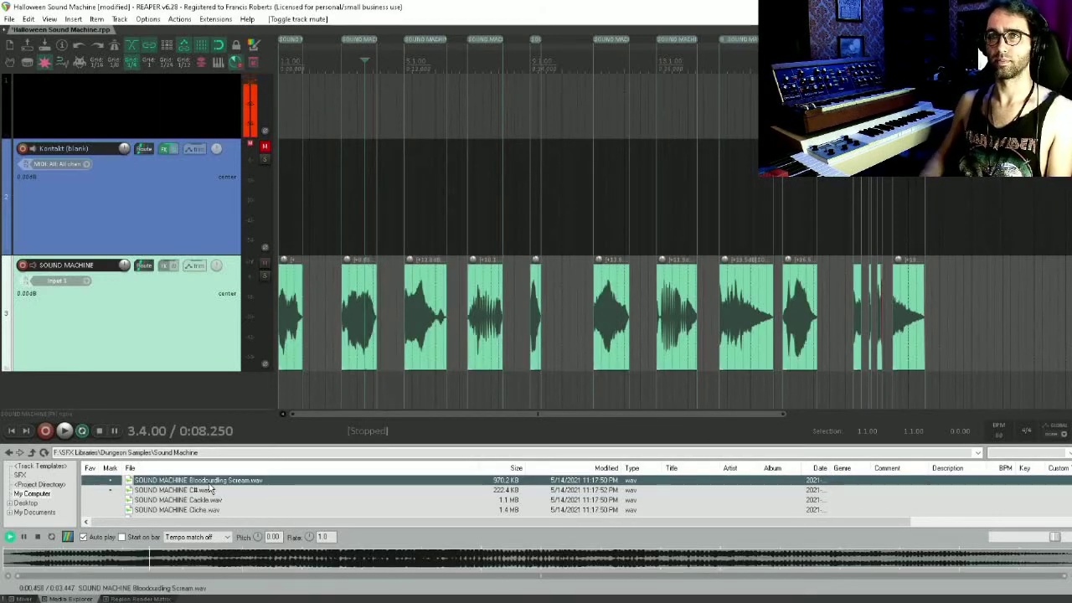
pyautogui.press('Down')
pyautogui.press('Down')
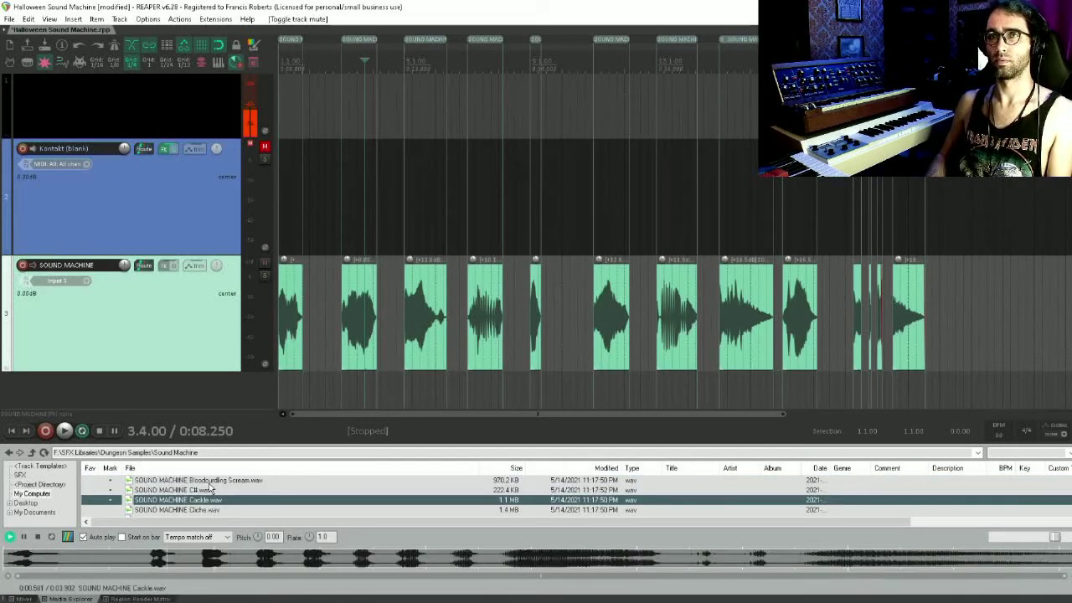
pyautogui.press('Down')
pyautogui.press('Down')
pyautogui.press('Down')
pyautogui.press('Down')
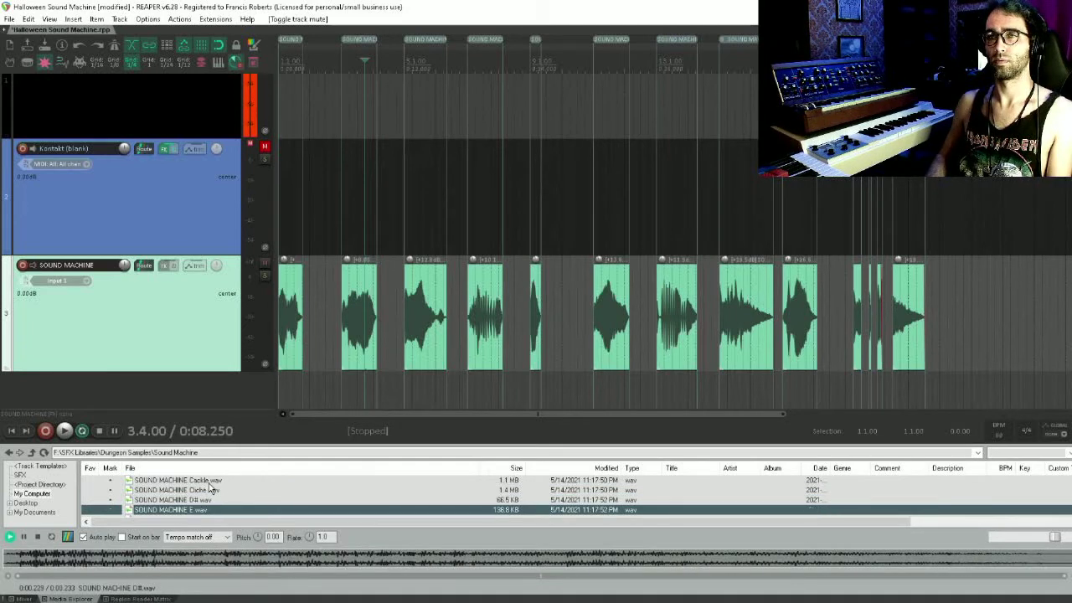
pyautogui.press('Down')
pyautogui.press('Down')
pyautogui.press('Down')
pyautogui.press('Down')
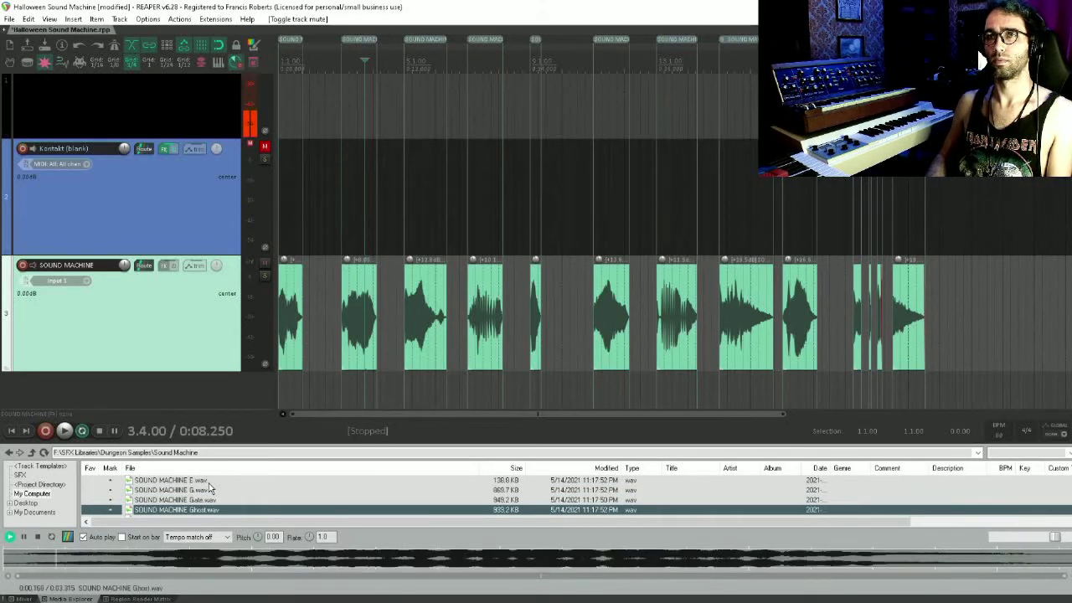
pyautogui.press('Down')
pyautogui.press('Down')
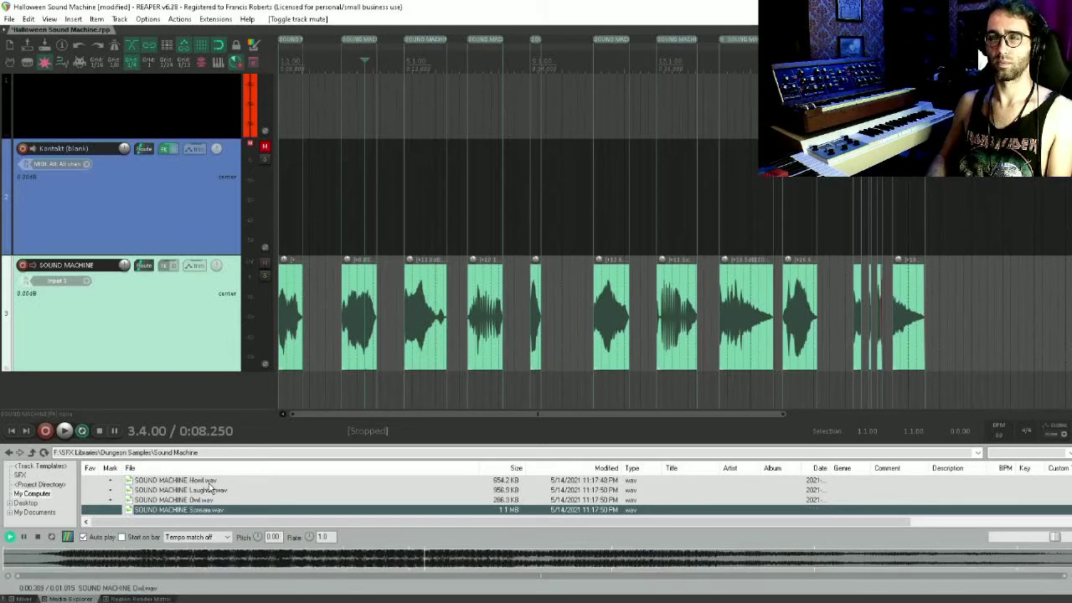
pyautogui.press('Home')
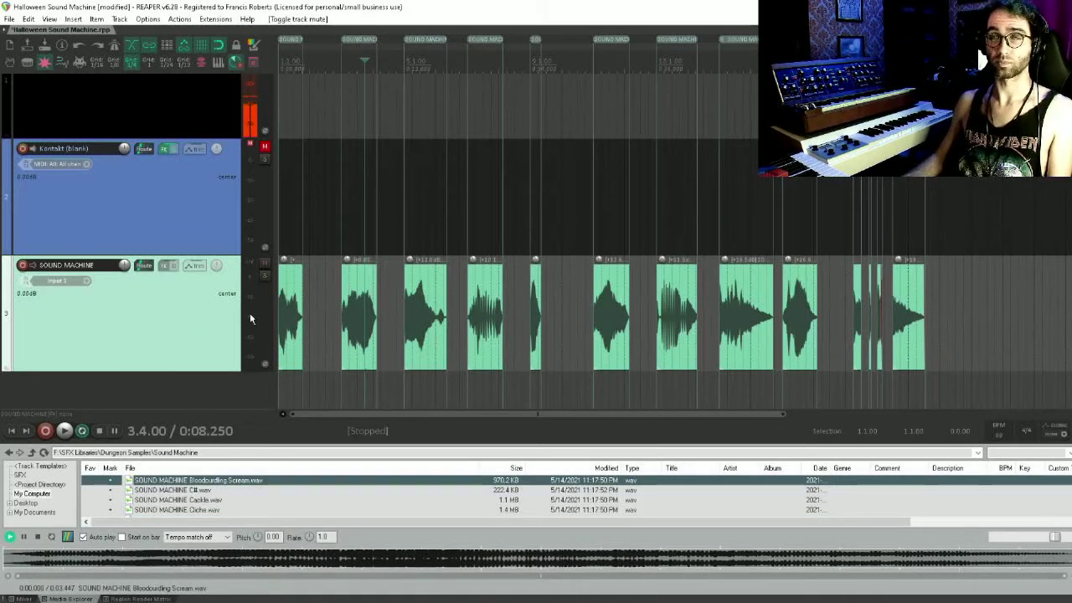
# - Stop the preview, mute the SOUND MACHINE track and unmute the Kontakt track
pyautogui.click(209, 349)
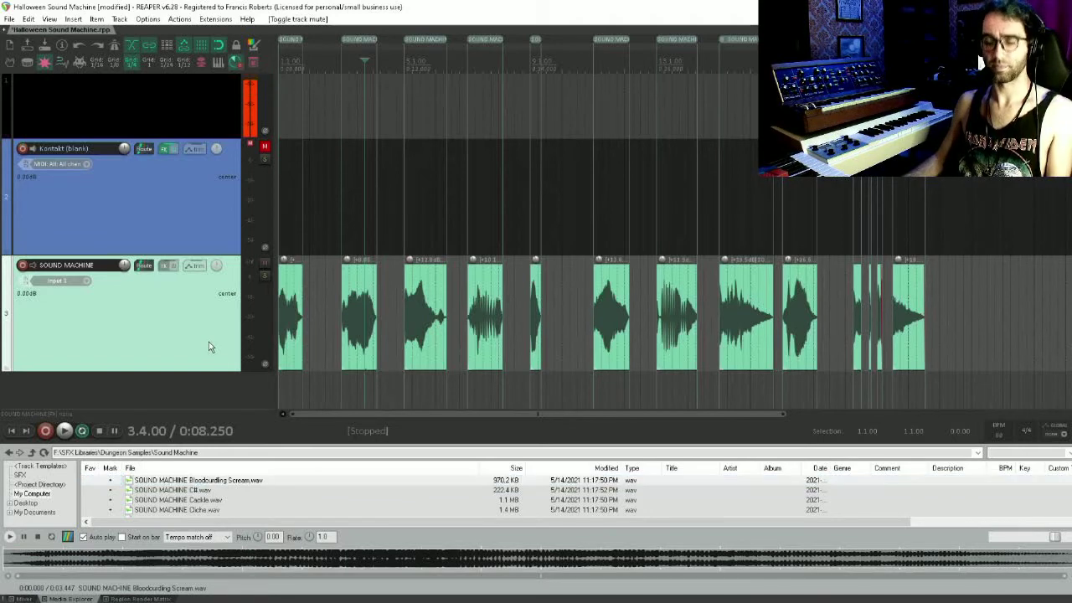
pyautogui.click(265, 263)
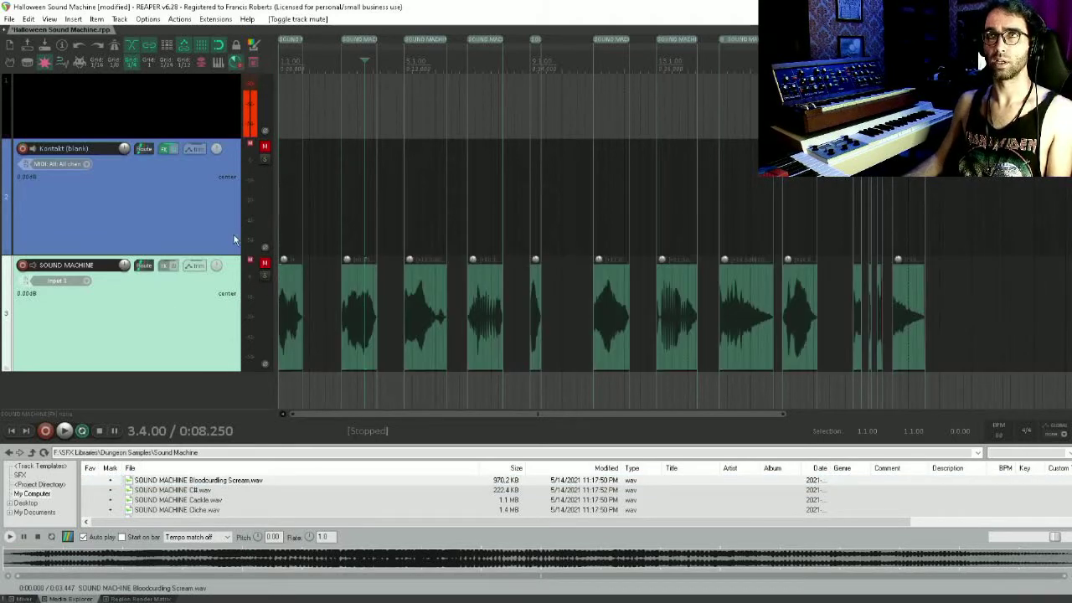
pyautogui.click(265, 147)
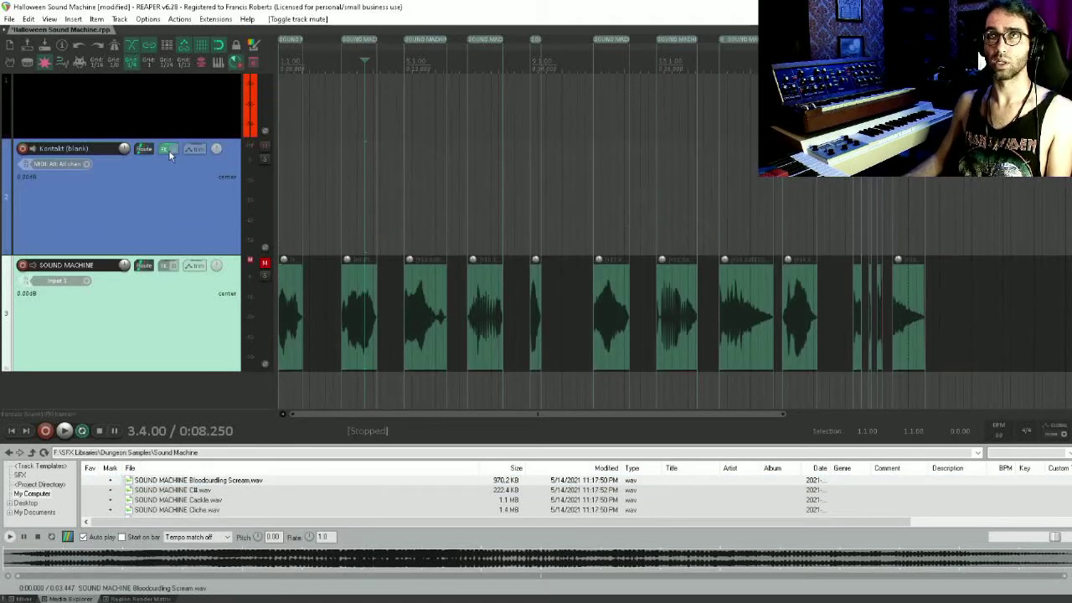
# - Create a new default instrument in the Kontakt track's plug-in and show its mapping editor
pyautogui.click(166, 149)
pyautogui.click(668, 72)
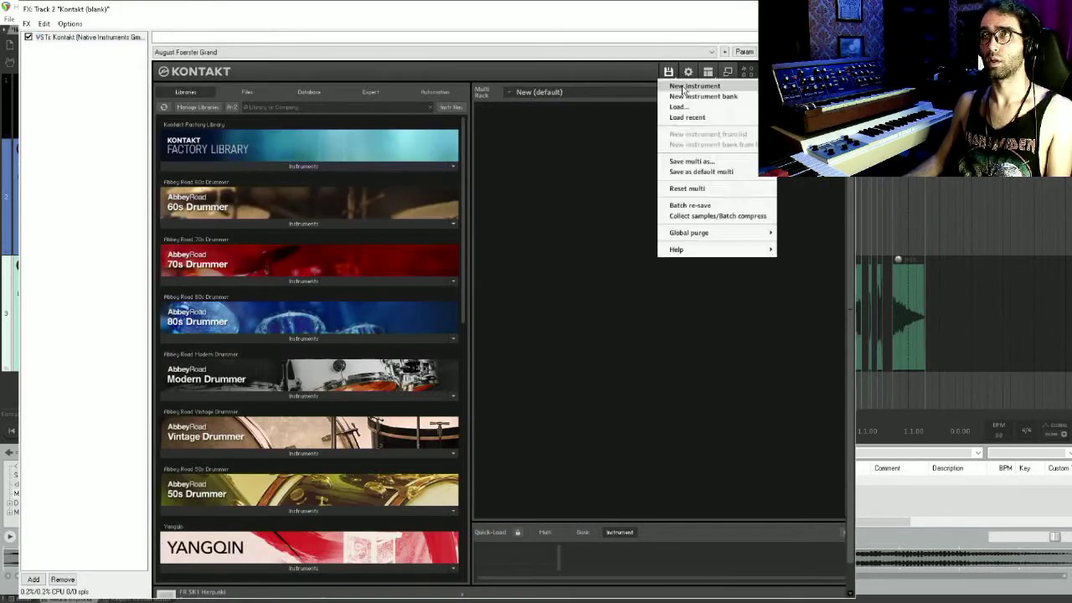
pyautogui.click(695, 150)
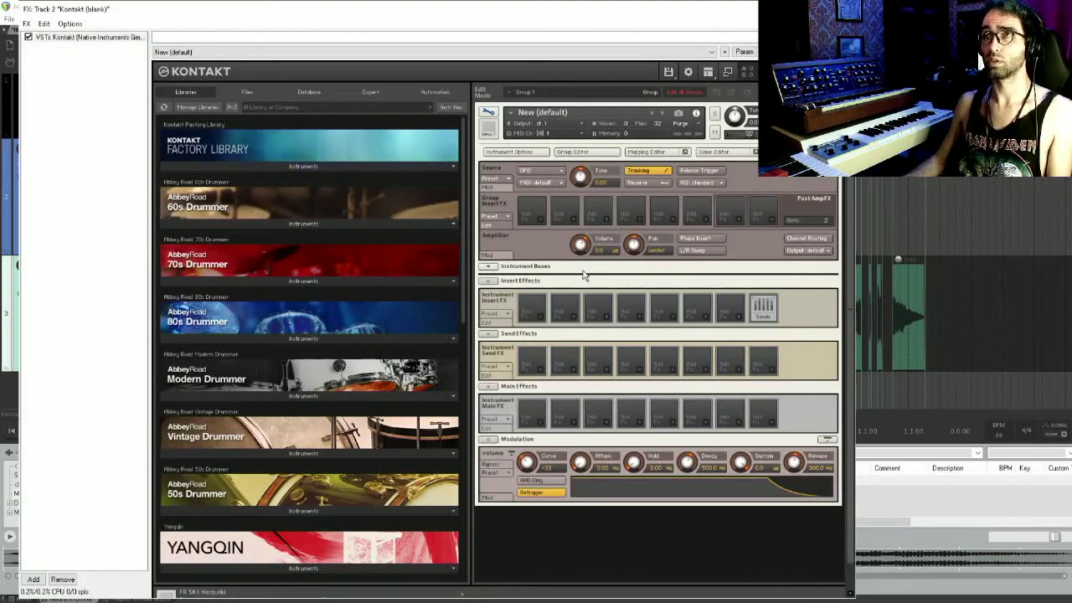
pyautogui.click(645, 152)
# - Load SOUND MACHINE C#.wav into the mapping editor, stretch its zone across the whole keyboard and set its root key to C#2
pyautogui.moveTo(126, 17); pyautogui.dragTo(520, 48)
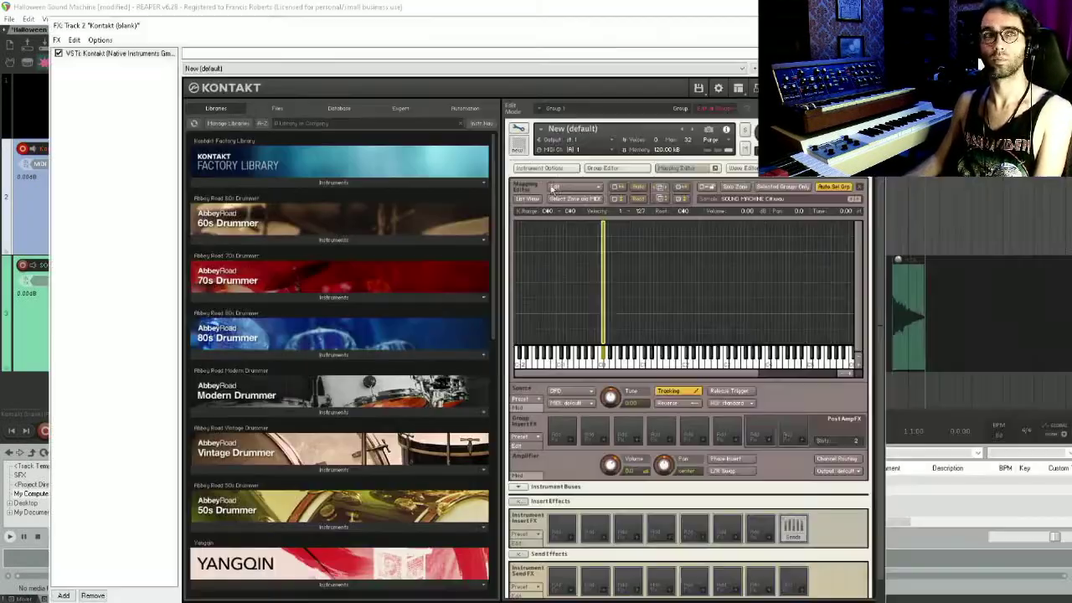
pyautogui.click(849, 374)
pyautogui.moveTo(756, 322); pyautogui.dragTo(855, 322)
pyautogui.click(843, 374)
pyautogui.moveTo(573, 300); pyautogui.dragTo(499, 300)
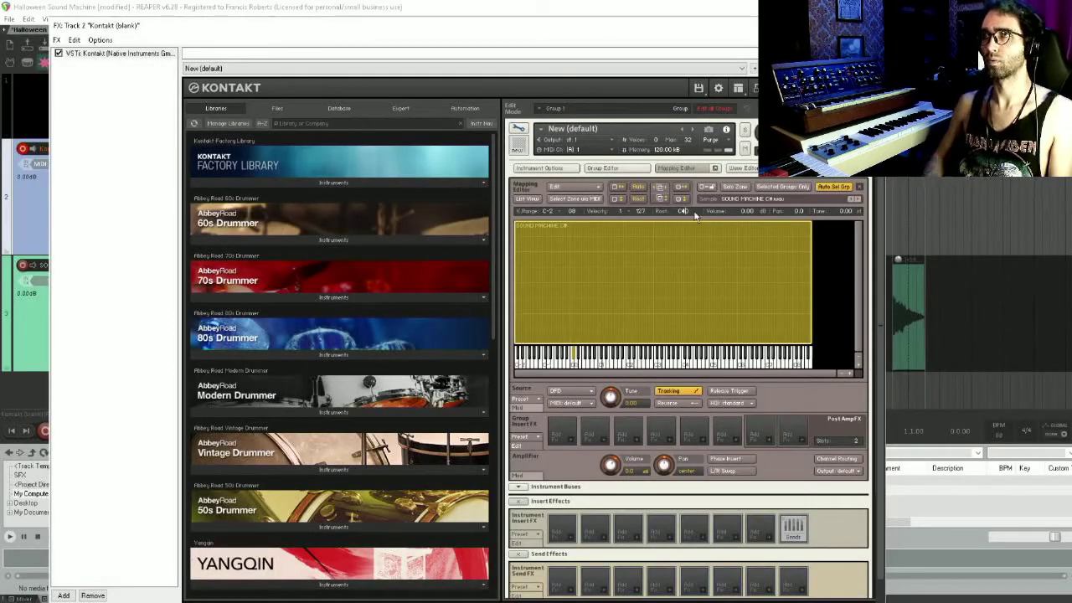
pyautogui.write('C#2')
pyautogui.press('Return')
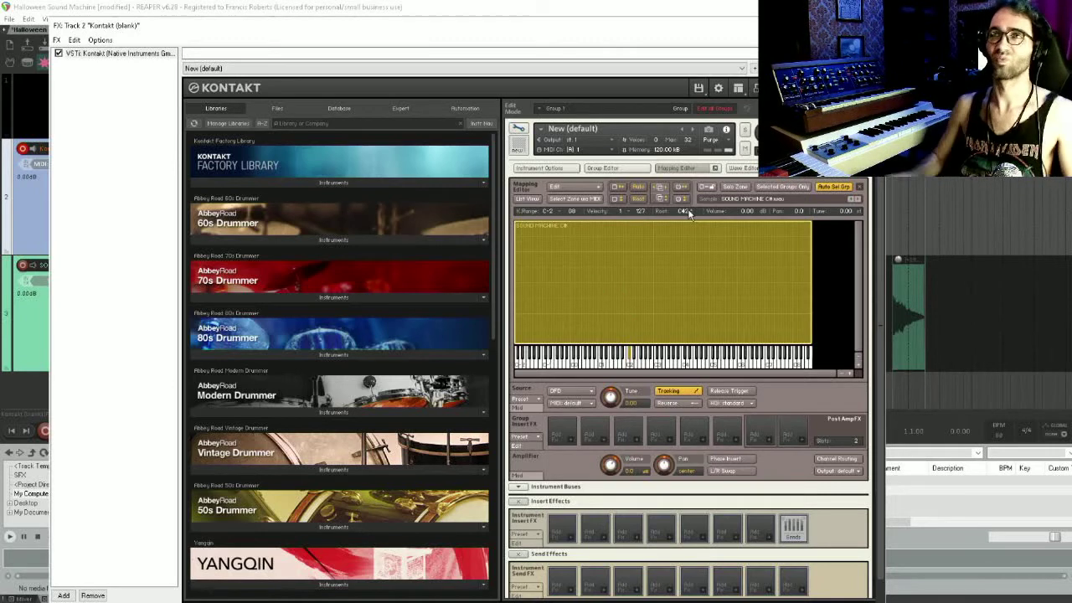
pyautogui.press('Escape')
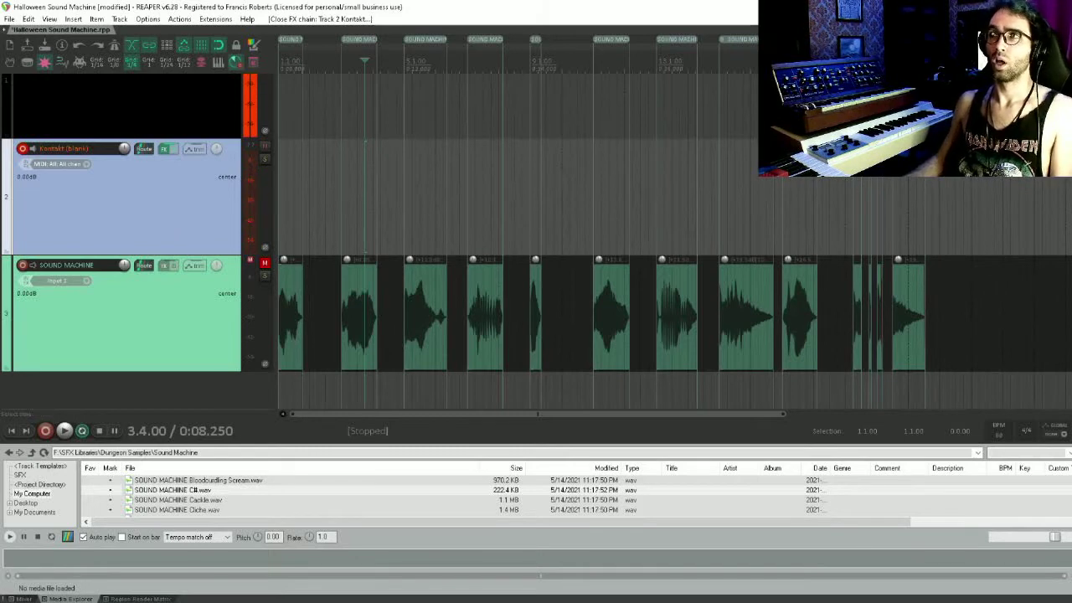
# - Create an empty two-bar MIDI item on the Kontakt track at bar 25 and open it for note editing
pyautogui.click(940, 159)
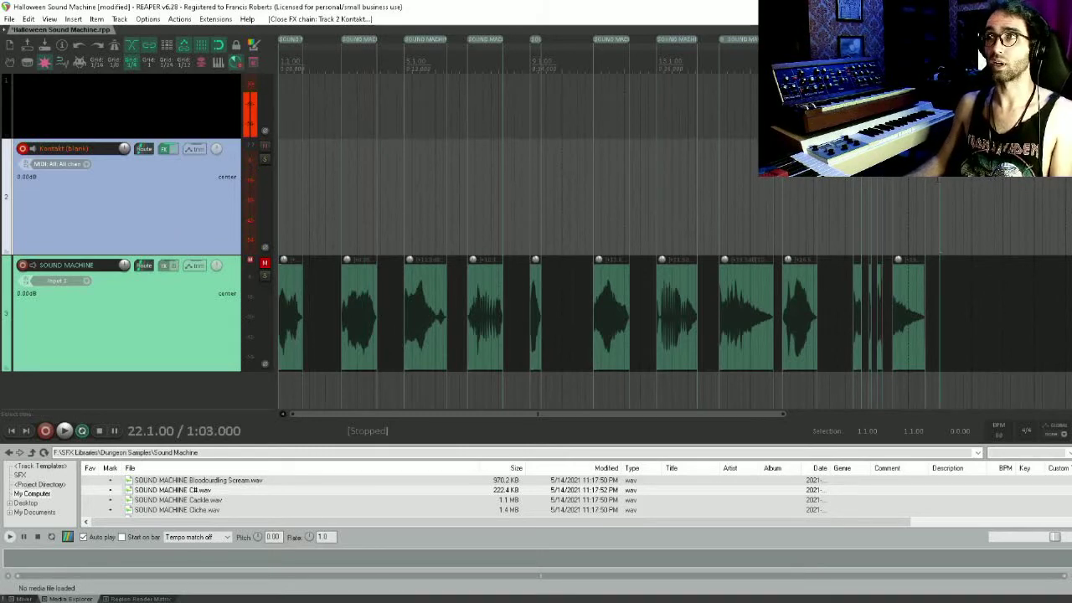
pyautogui.moveTo(939, 174); pyautogui.dragTo(565, 180)
pyautogui.moveTo(660, 179); pyautogui.dragTo(723, 171)
pyautogui.doubleClick(697, 203)
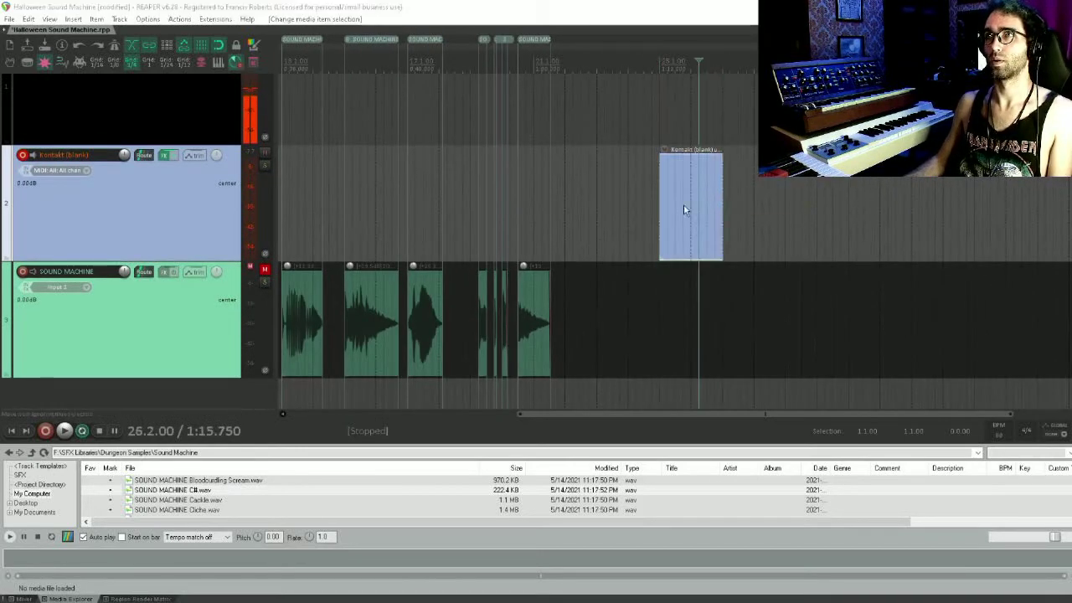
pyautogui.doubleClick(684, 209)
# - Insert a two-beat E1 note at the start of bar 25 and play it back from just before the item
pyautogui.moveTo(426, 416)
pyautogui.mouseDown()
pyautogui.moveTo(440, 416)
pyautogui.moveTo(436, 368)
pyautogui.mouseUp()
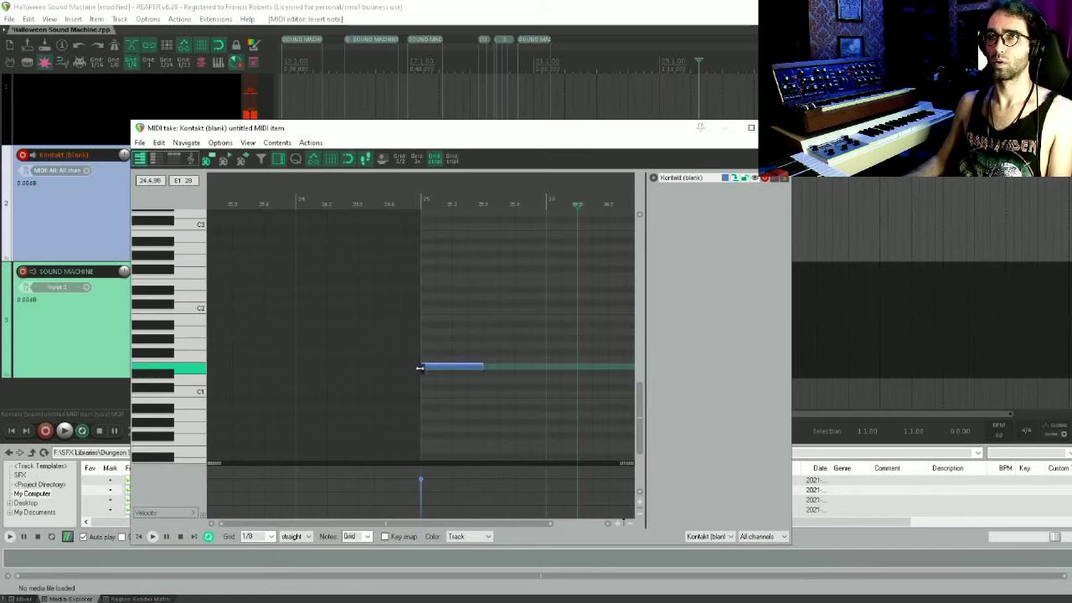
pyautogui.click(368, 378)
pyautogui.click(405, 376)
pyautogui.press('space')
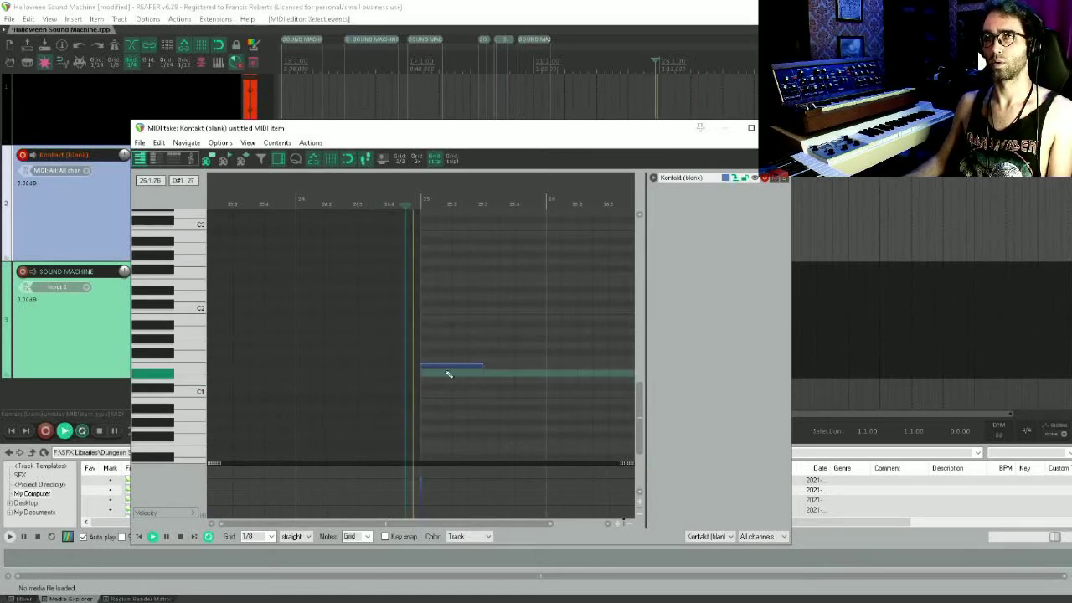
pyautogui.press('space')
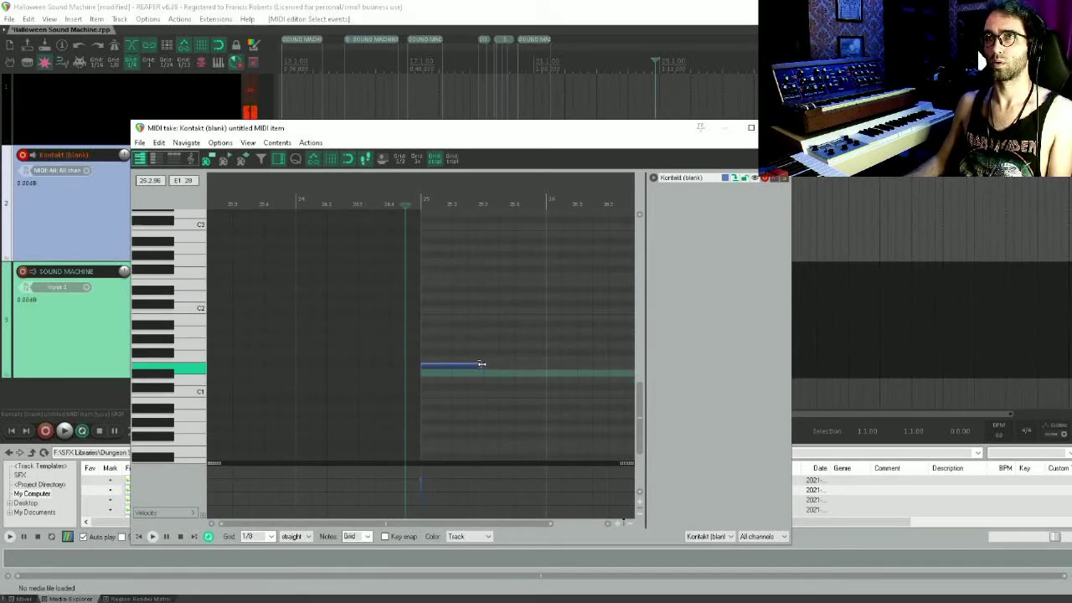
# - Complete the two-bar riff with one-beat notes G1, E1, B1, A#1, G1 and F#1, and leave the MIDI editor
pyautogui.click(488, 346)
pyautogui.click(527, 367)
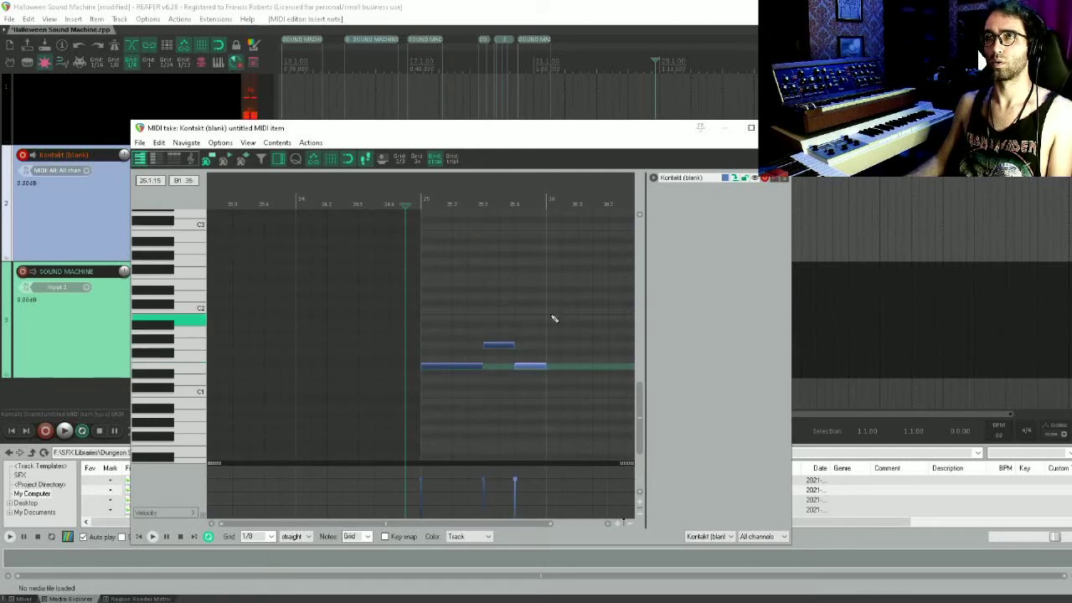
pyautogui.moveTo(553, 318); pyautogui.dragTo(517, 357)
pyautogui.click(598, 326)
pyautogui.click(516, 360)
pyautogui.click(546, 359)
pyautogui.press('Escape')
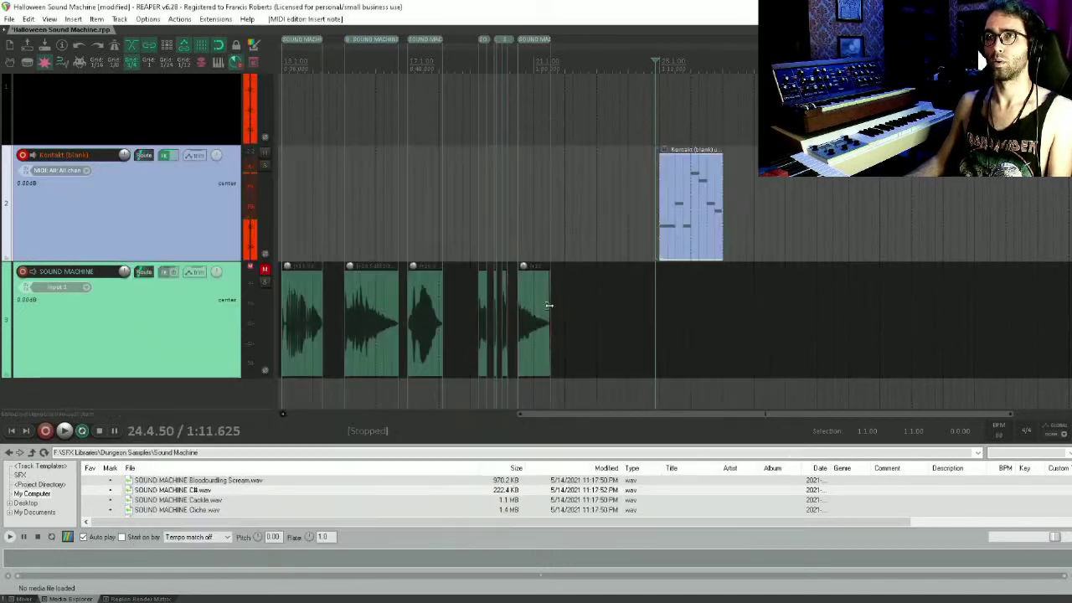
# - Play back the finished riff on the Kontakt track and stop playback
pyautogui.press('space')
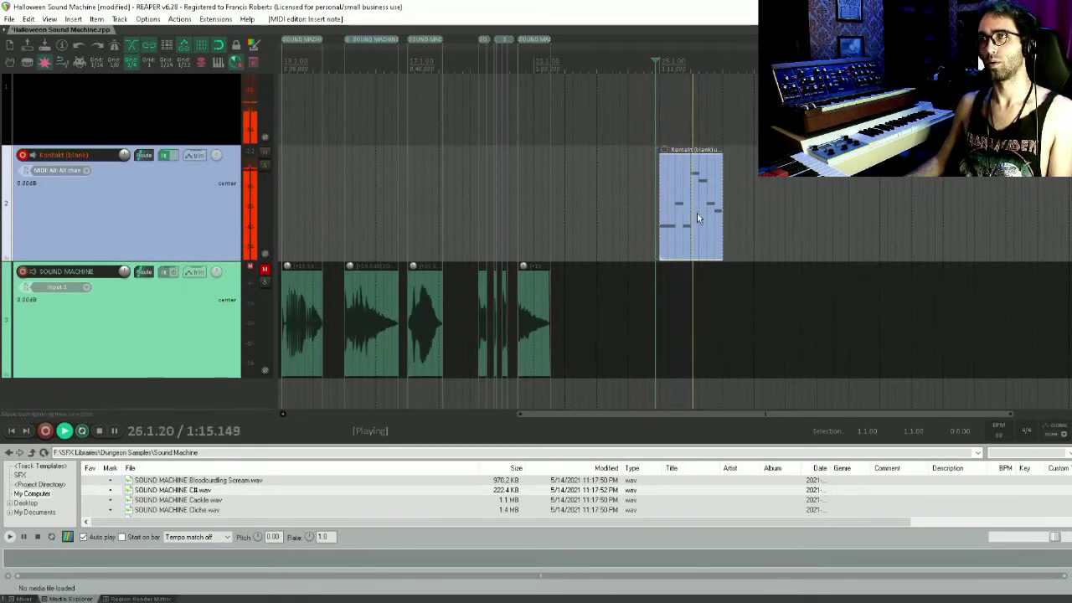
pyautogui.scroll(2, 571, 206)
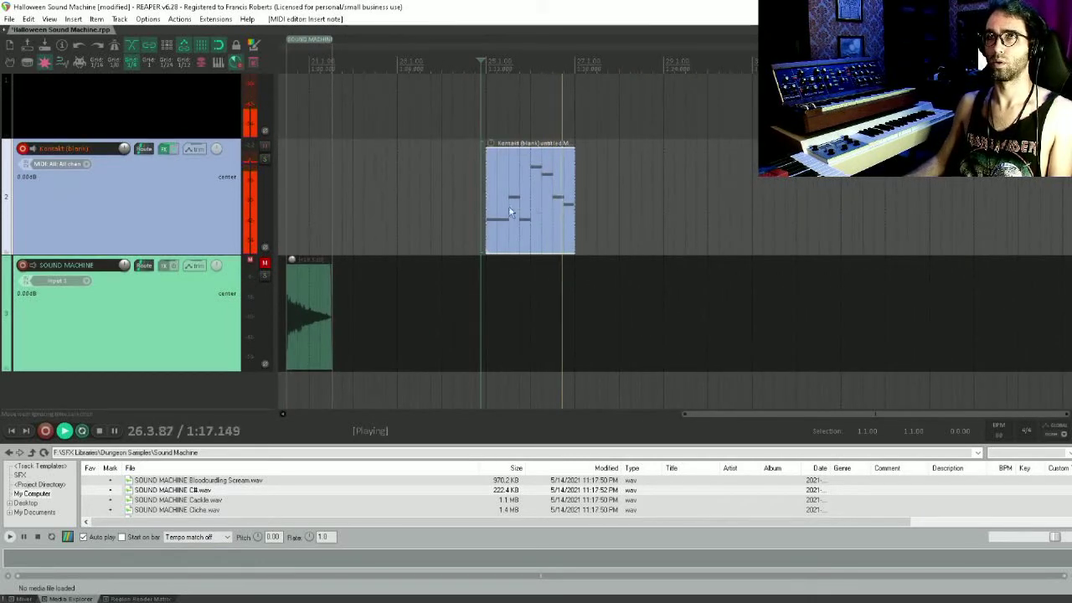
pyautogui.press('space')
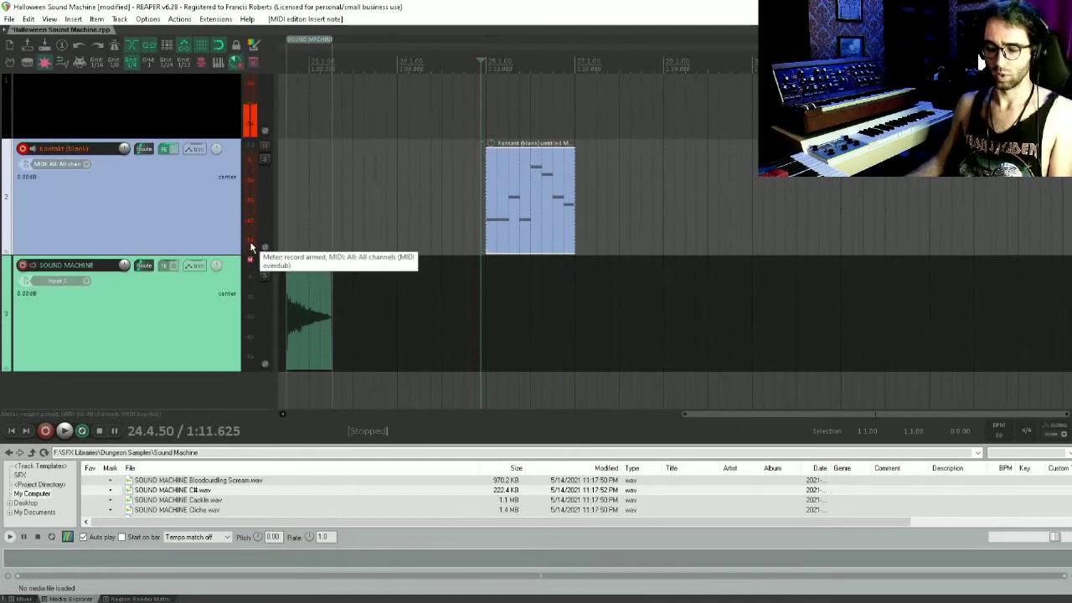
# - Add a new track below the Kontakt track and load ReaSamplOmatic5000 on it
pyautogui.hotkey('ctrl', 't')
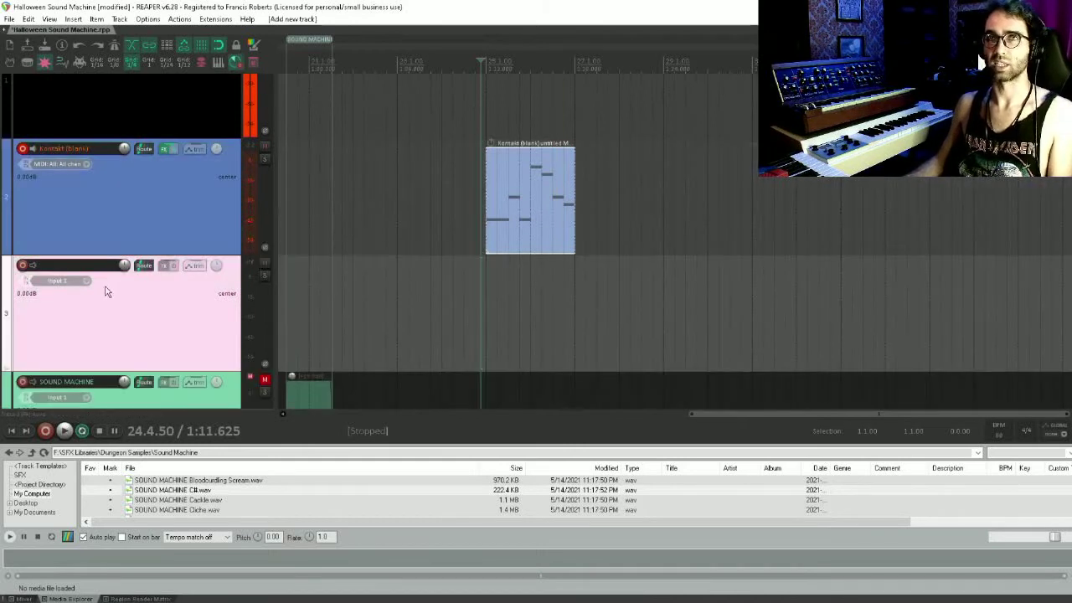
pyautogui.click(166, 266)
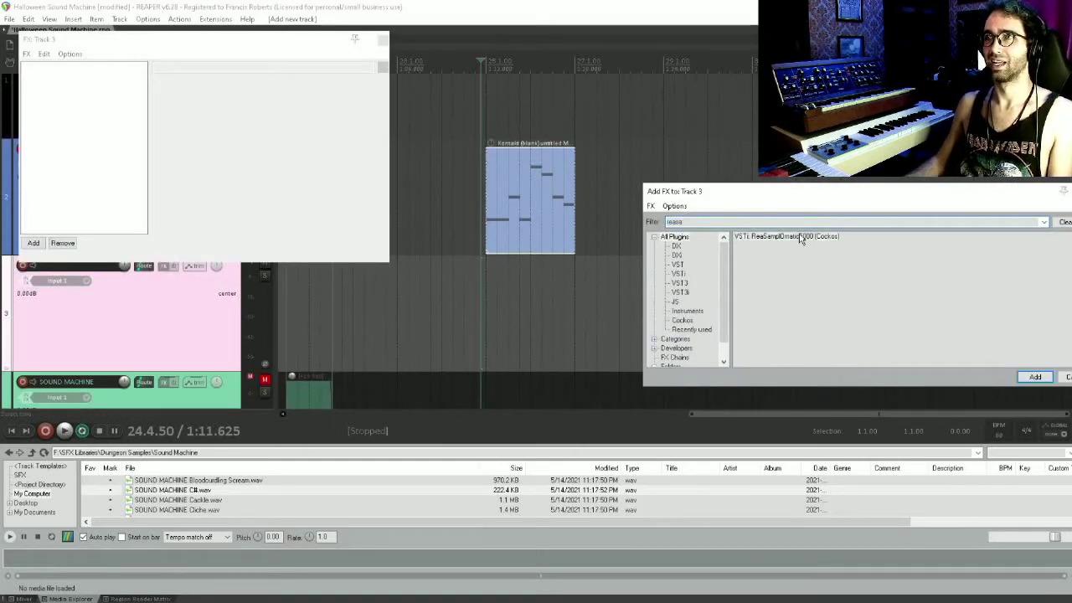
pyautogui.doubleClick(796, 236)
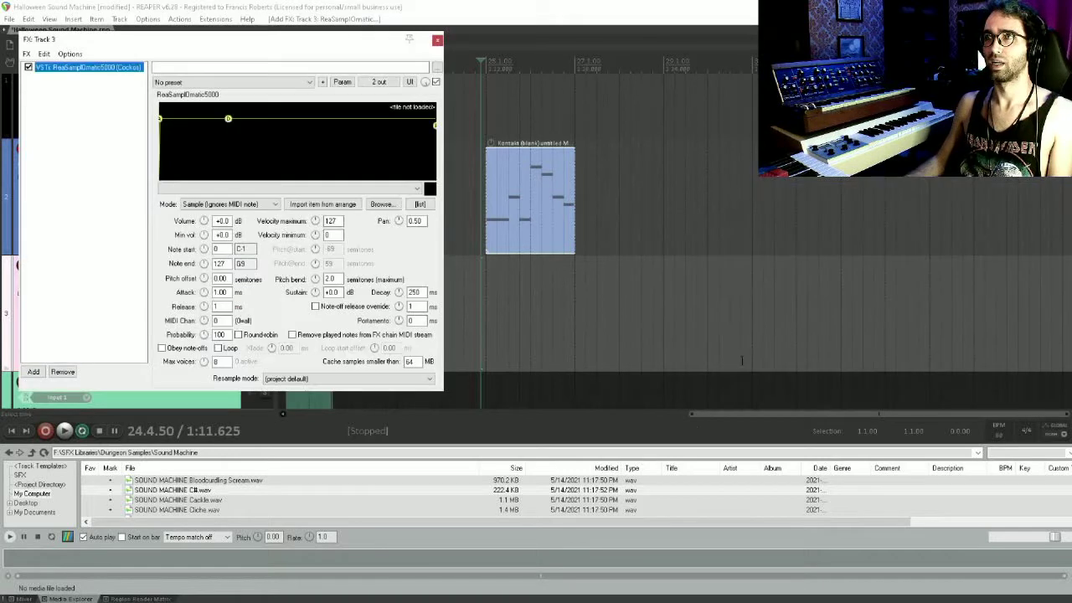
# - Audition the sound machine samples and load SOUND MACHINE Scream.wav into the sampler
pyautogui.click(201, 510)
pyautogui.click(196, 484)
pyautogui.scroll(-1, 196, 487)
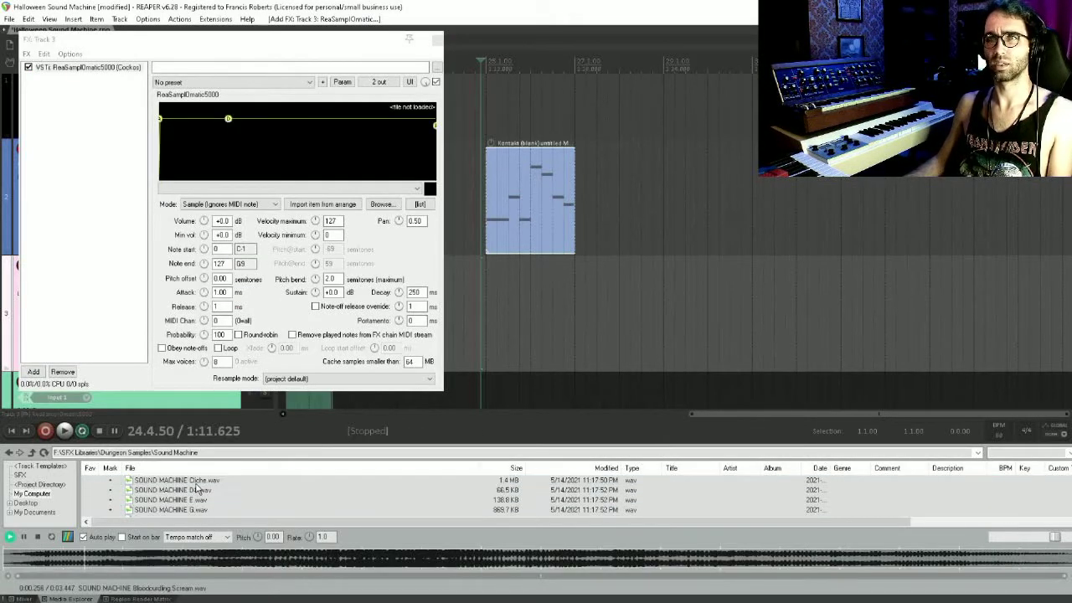
pyautogui.scroll(1, 197, 493)
pyautogui.click(198, 500)
pyautogui.scroll(-2, 199, 509)
pyautogui.scroll(1, 198, 493)
pyautogui.click(197, 493)
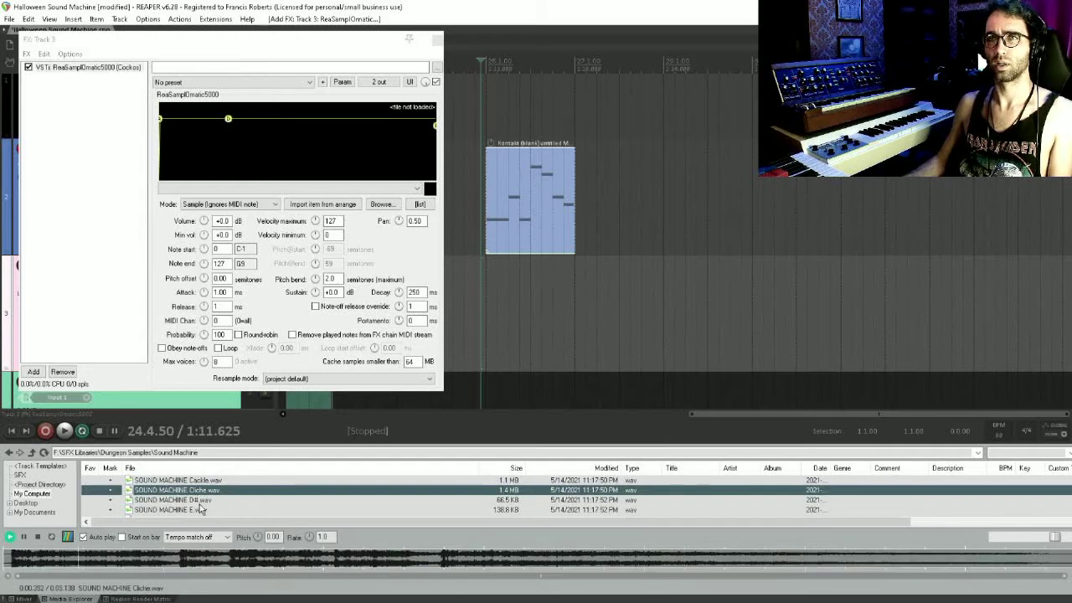
pyautogui.scroll(-2, 201, 502)
pyautogui.click(201, 509)
pyautogui.press('Down')
pyautogui.press('Down')
pyautogui.press('Down')
pyautogui.press('Down')
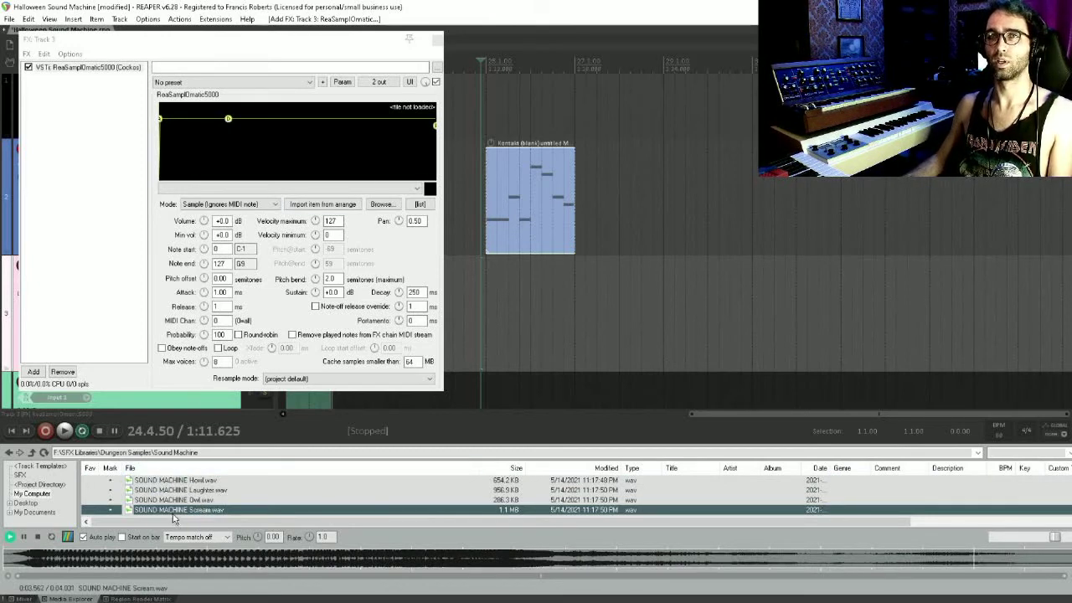
pyautogui.moveTo(175, 510); pyautogui.dragTo(265, 163)
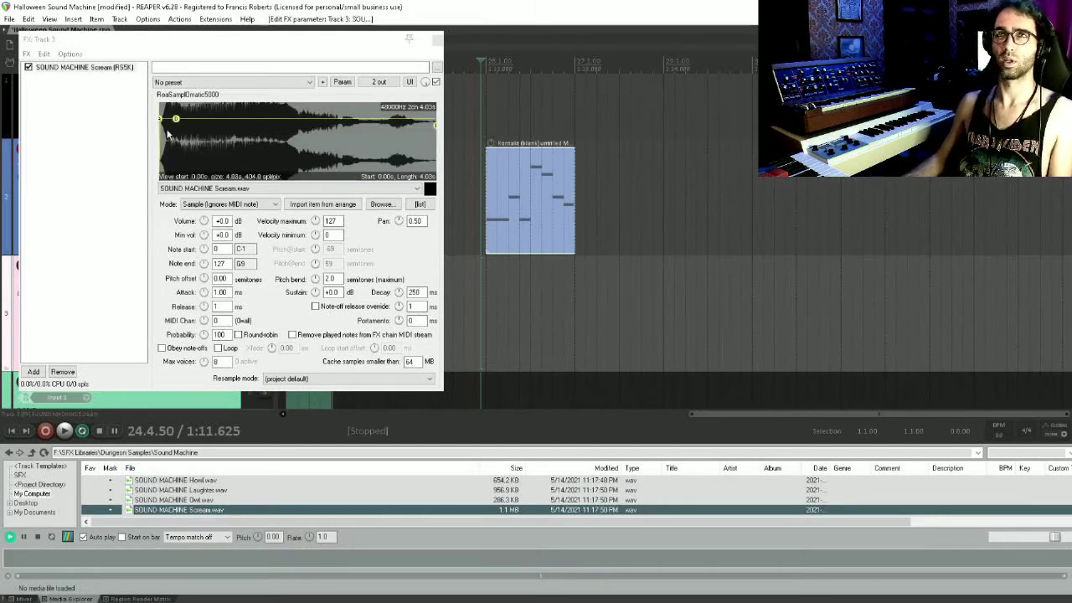
# - Trim the scream to 0.44 s starting at 0.11 s with a 260 ms decay, and set the mode to Note (Semitone shifted)
pyautogui.moveTo(159, 139); pyautogui.dragTo(166, 139)
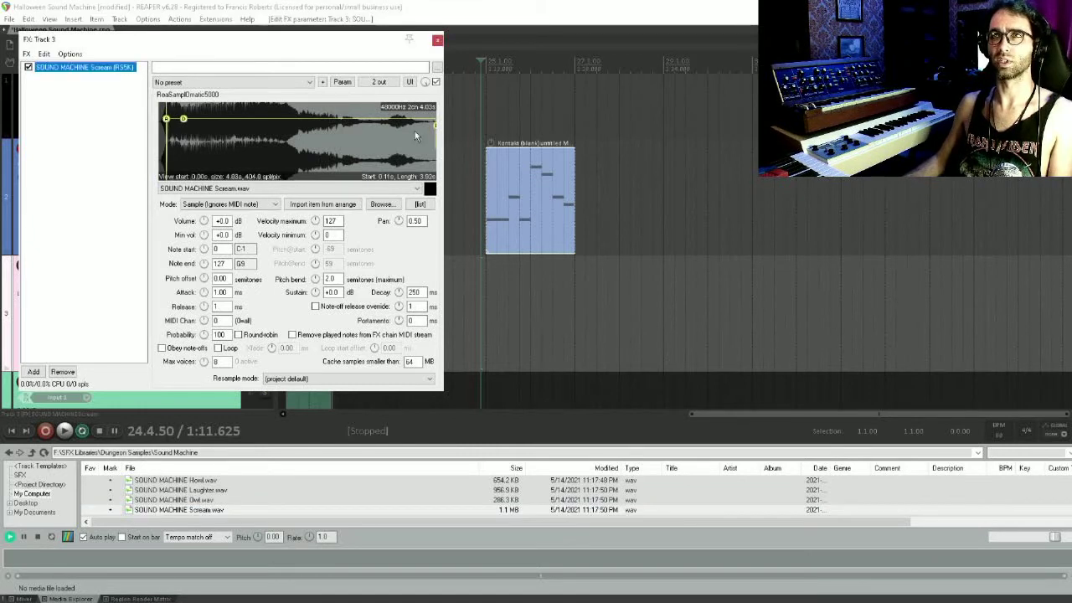
pyautogui.moveTo(436, 130)
pyautogui.mouseDown()
pyautogui.moveTo(259, 138)
pyautogui.moveTo(196, 158)
pyautogui.moveTo(182, 149)
pyautogui.moveTo(187, 126)
pyautogui.mouseUp()
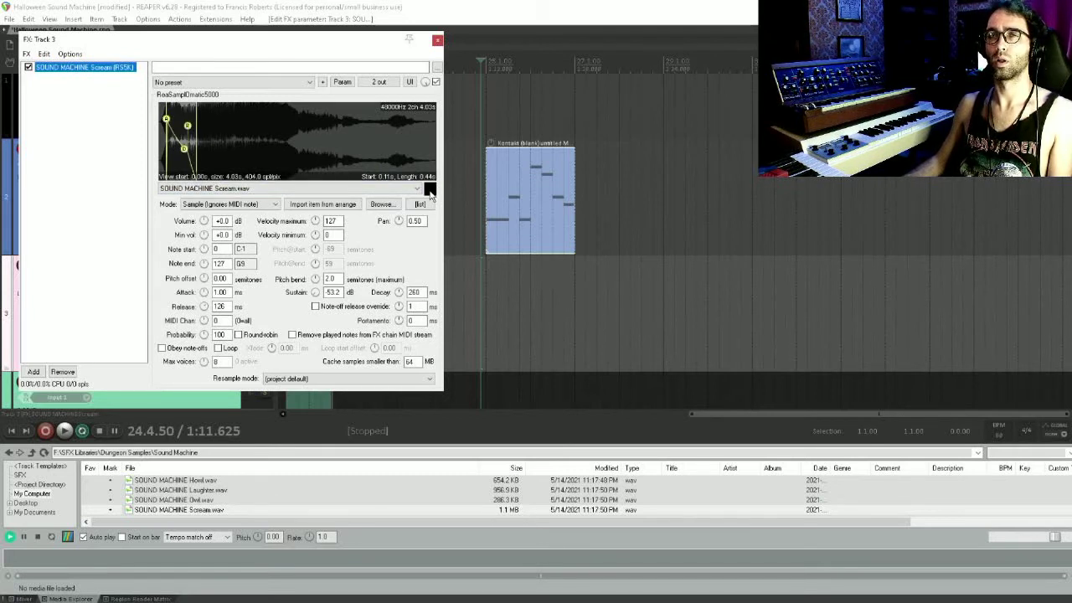
pyautogui.click(226, 204)
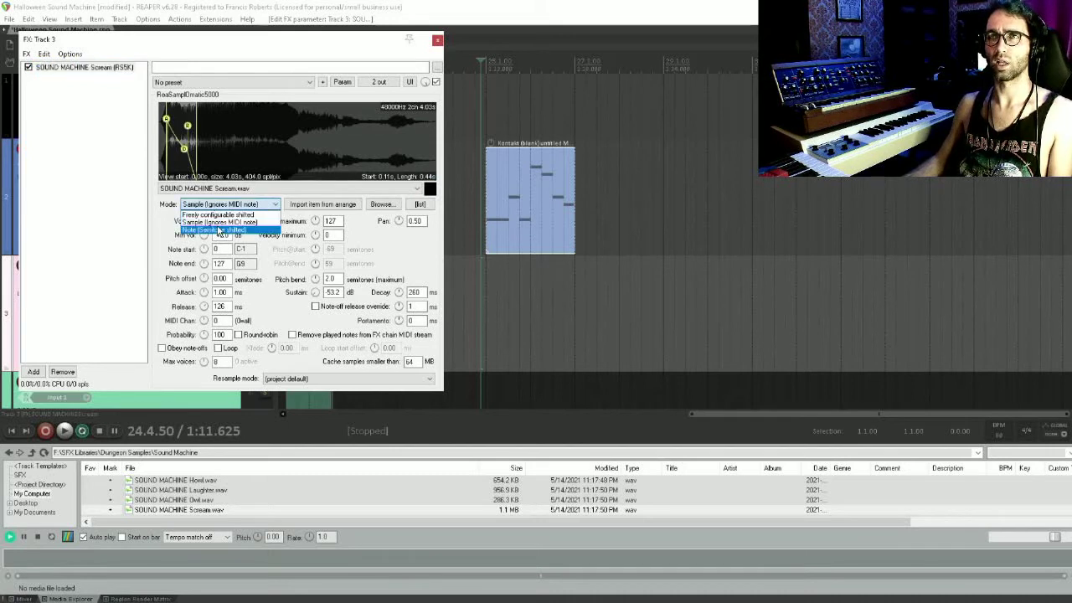
pyautogui.click(222, 216)
# - Create a two-bar MIDI item at bar 25 on the scream sampler track and open it for note editing
pyautogui.click(486, 285)
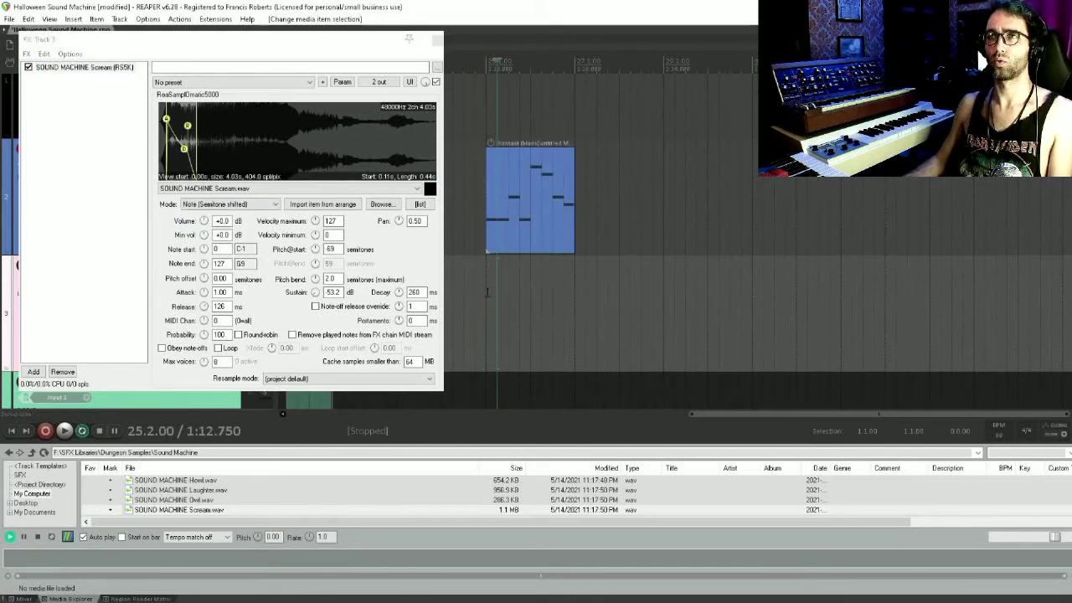
pyautogui.moveTo(487, 285); pyautogui.dragTo(576, 293)
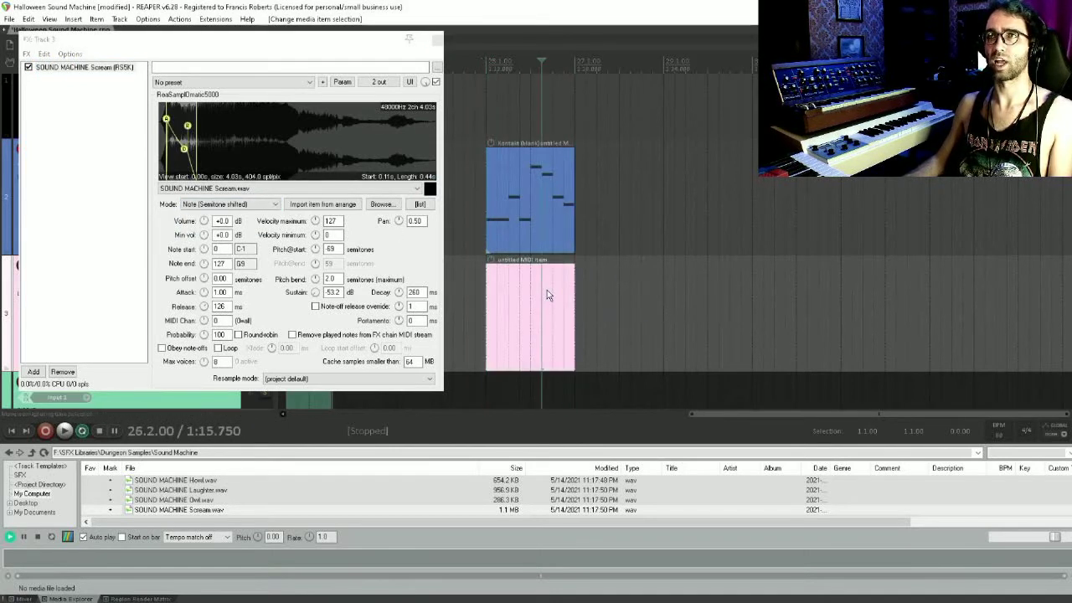
pyautogui.doubleClick(546, 294)
# - Insert F1 eighth notes on all four beats of bar 25 and play them back from just before the item
pyautogui.moveTo(220, 379); pyautogui.dragTo(403, 291)
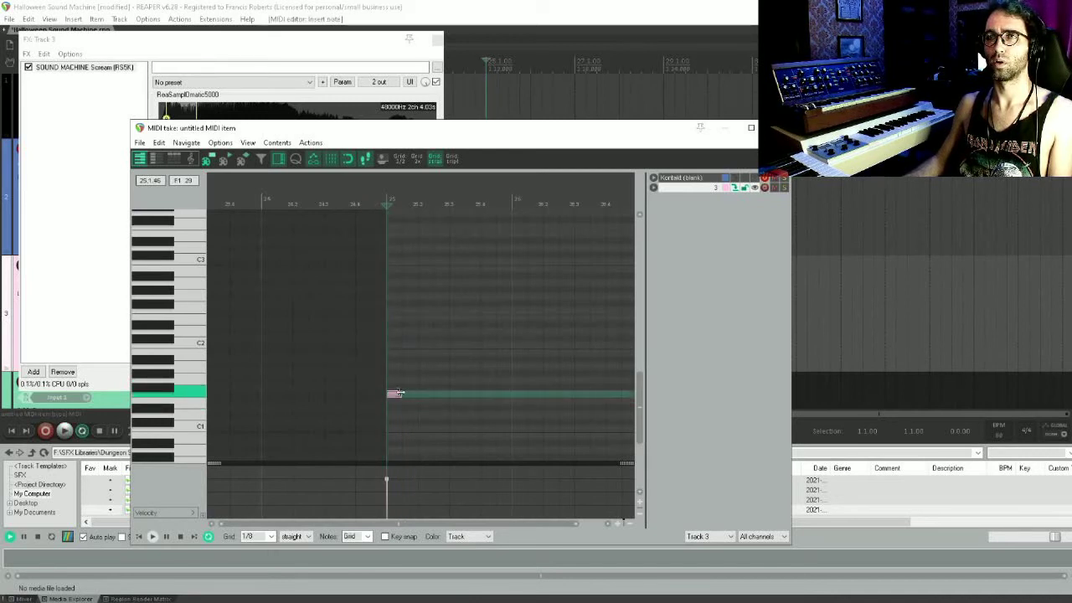
pyautogui.moveTo(421, 394); pyautogui.dragTo(433, 394)
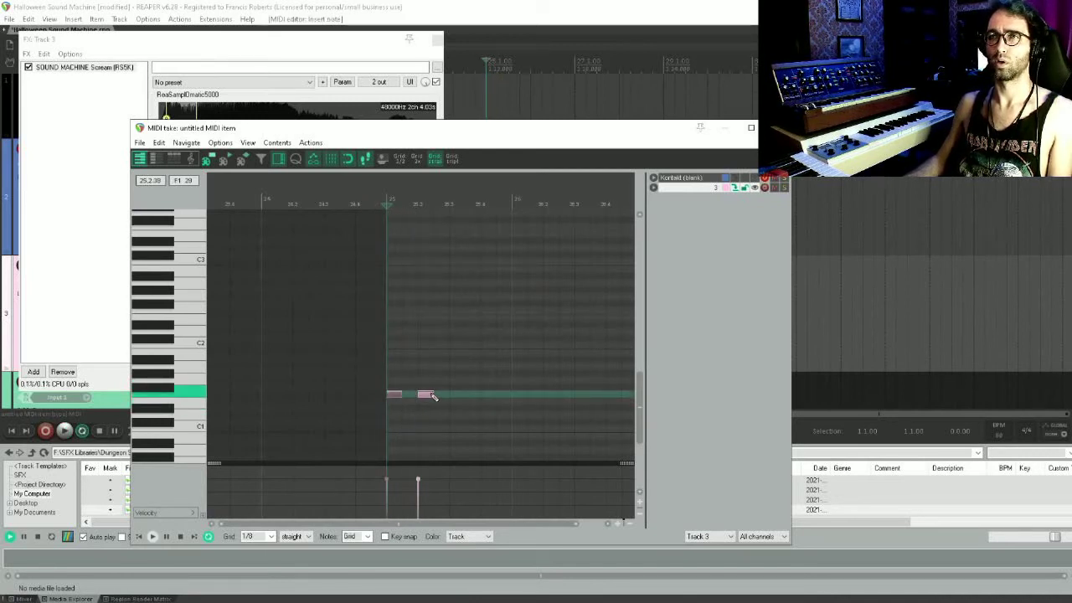
pyautogui.press('space')
pyautogui.press('space')
pyautogui.doubleClick(427, 394)
pyautogui.click(427, 395)
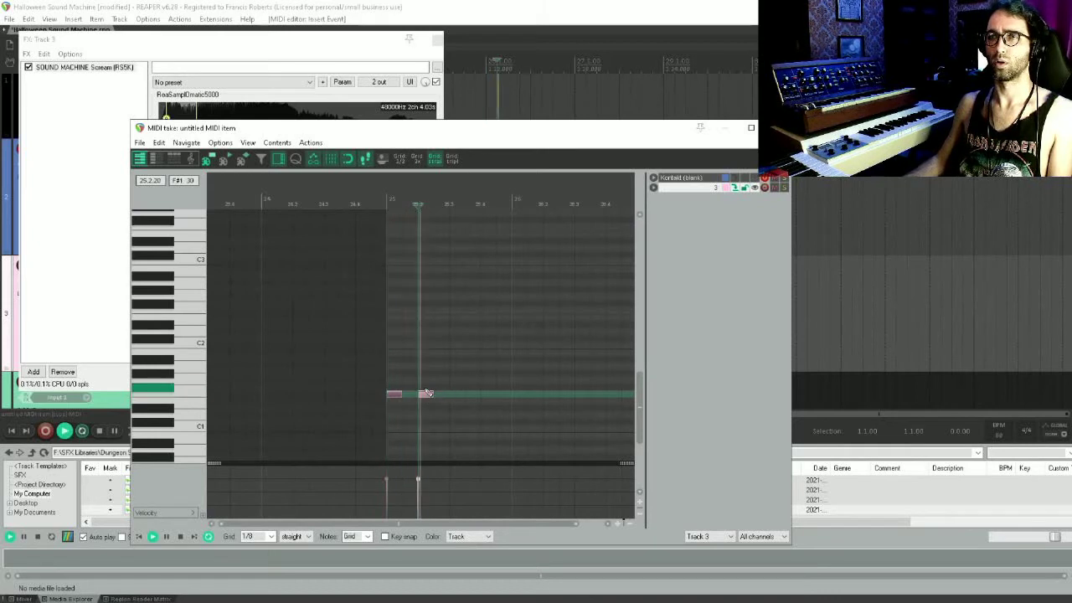
pyautogui.press('space')
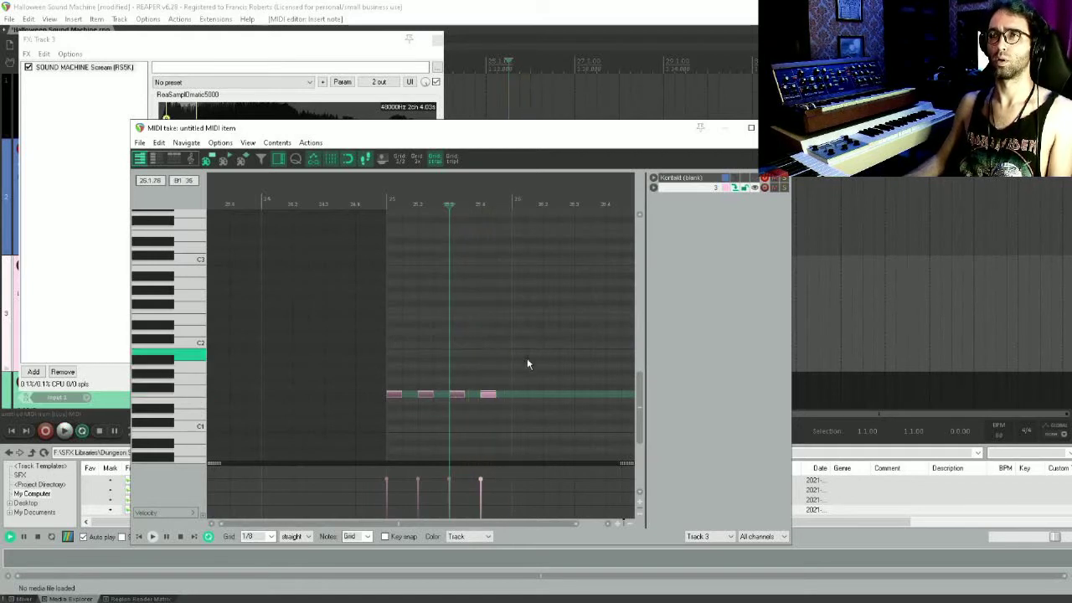
pyautogui.moveTo(536, 356); pyautogui.dragTo(365, 427)
pyautogui.click(365, 395)
pyautogui.press('space')
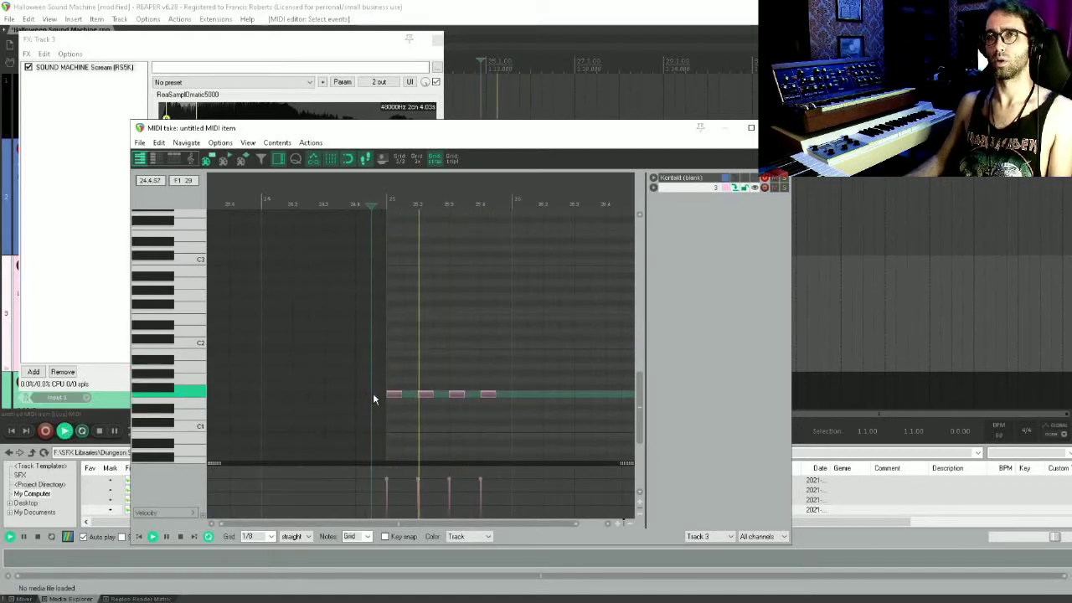
# - Insert E1 eighth notes on all four beats of bar 26, play them back, and leave the MIDI editor
pyautogui.click(517, 402)
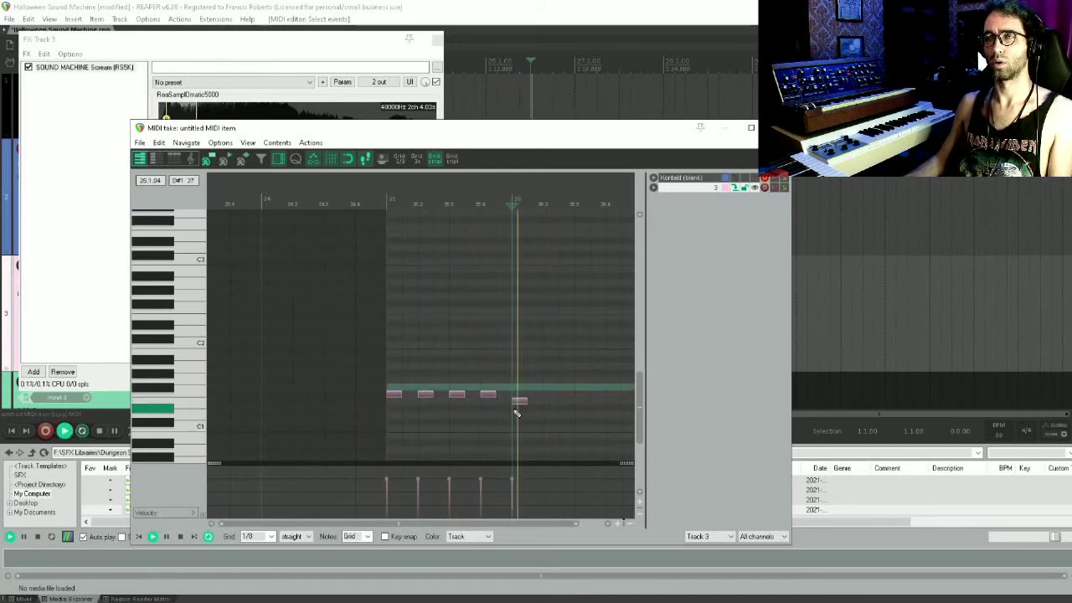
pyautogui.click(549, 402)
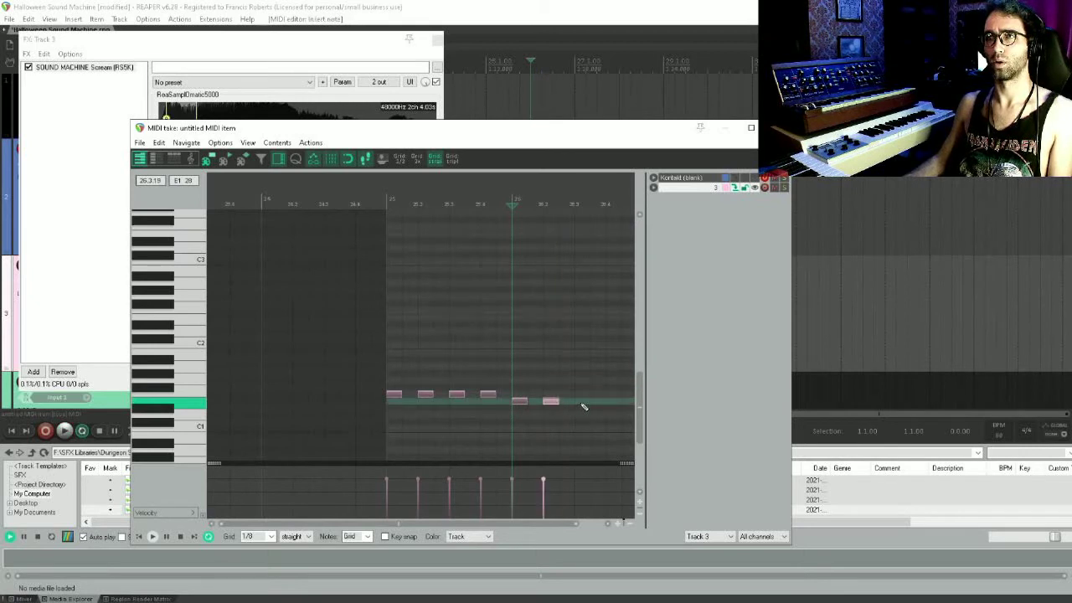
pyautogui.press('space')
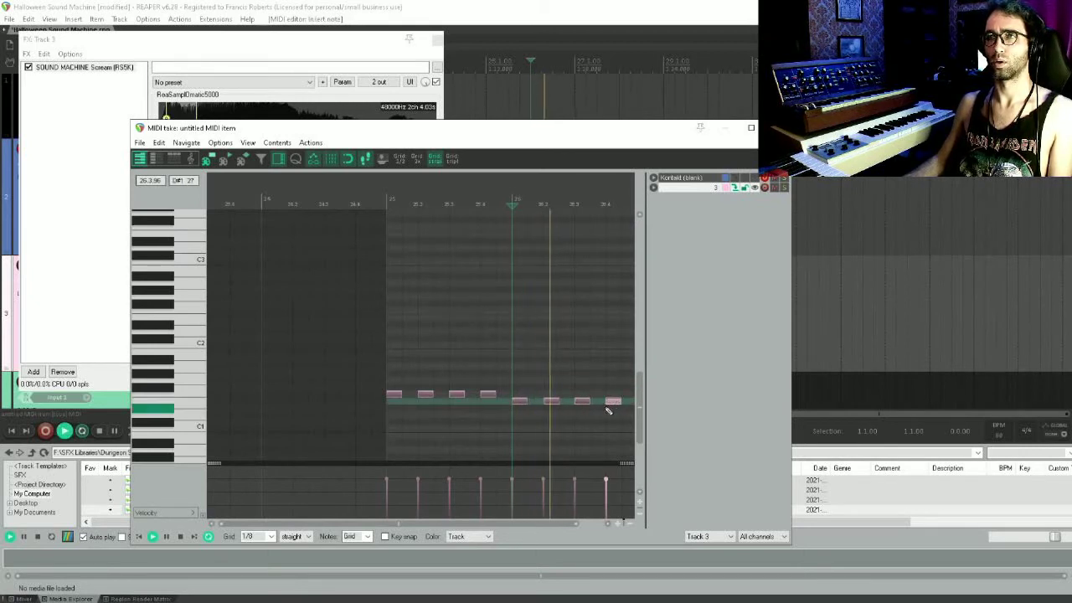
pyautogui.moveTo(593, 412); pyautogui.dragTo(464, 409)
pyautogui.press('space')
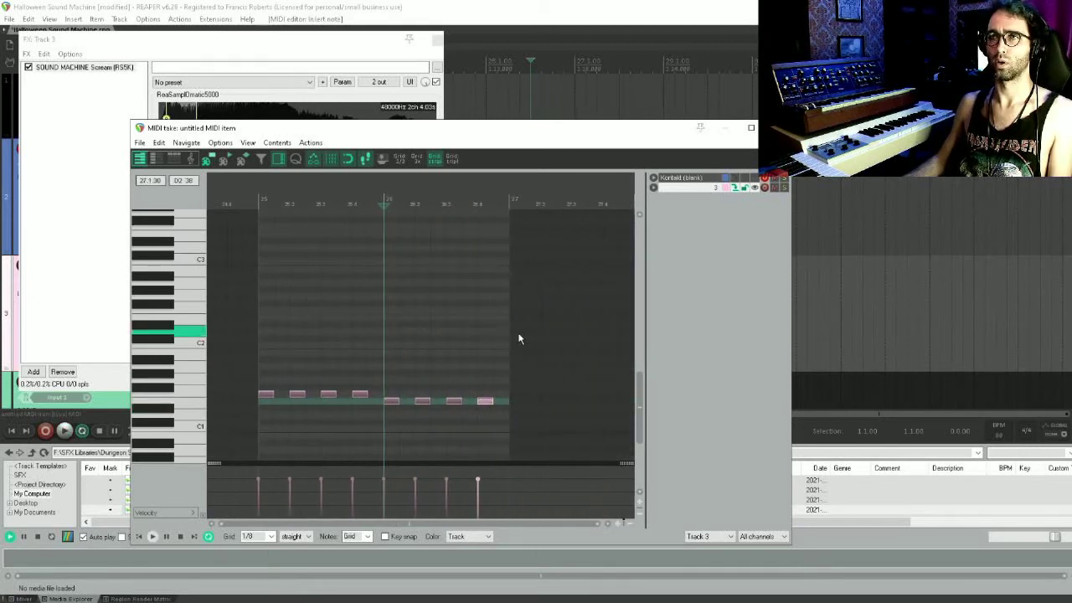
pyautogui.press('Escape')
# - Duplicate the Kontakt and scream MIDI items three times and place the edit cursor ahead of them
pyautogui.moveTo(543, 355); pyautogui.dragTo(565, 340)
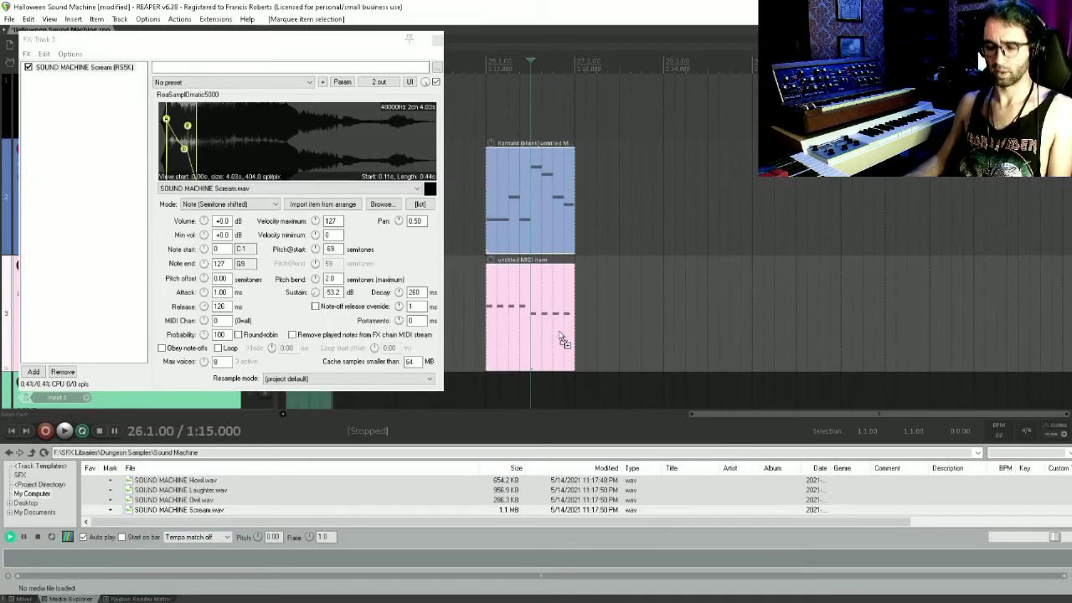
pyautogui.hotkey('ctrl', 'd')
pyautogui.scroll(-2, 566, 317)
pyautogui.hotkey('ctrl', 'd')
pyautogui.hotkey('ctrl', 'd')
pyautogui.click(541, 219)
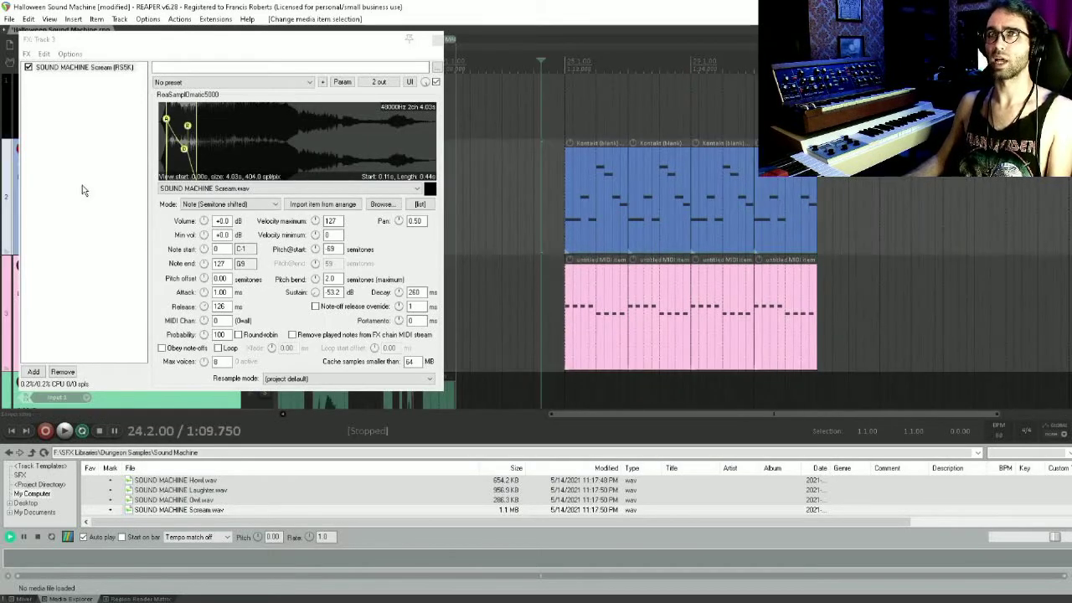
# - Add a new track below the scream sampler track and name the scream track "bass"
pyautogui.click(82, 189)
pyautogui.press('Escape')
pyautogui.click(174, 299)
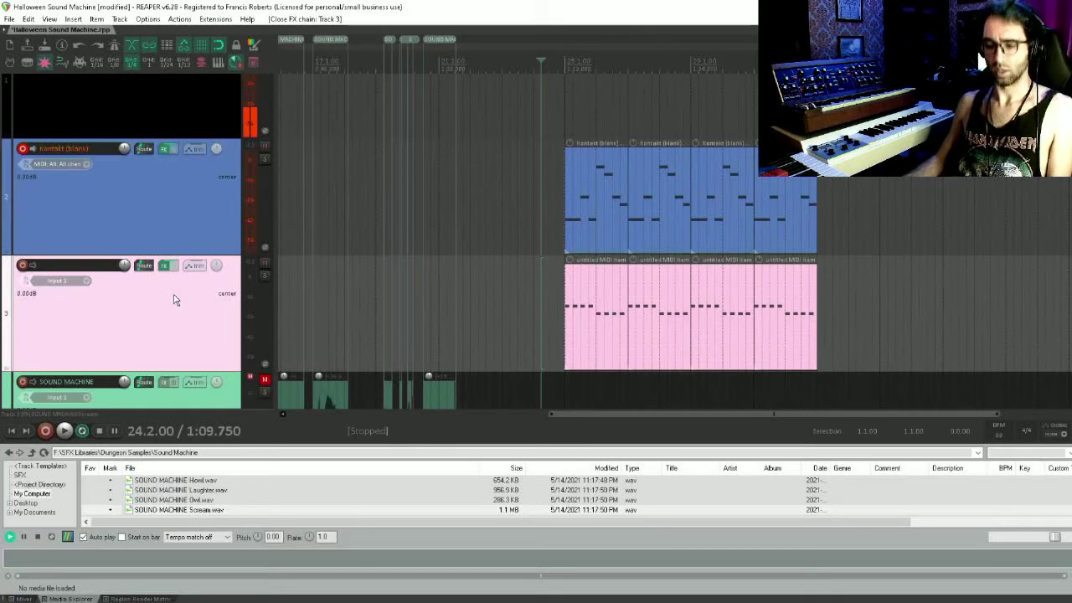
pyautogui.hotkey('ctrl', 't')
pyautogui.doubleClick(79, 186)
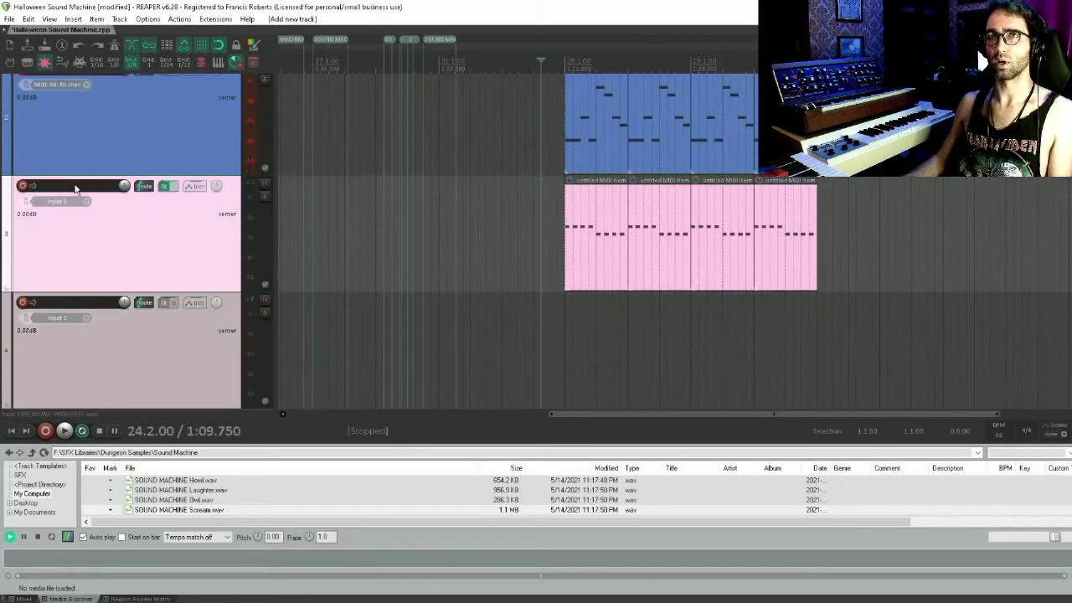
pyautogui.write('bass')
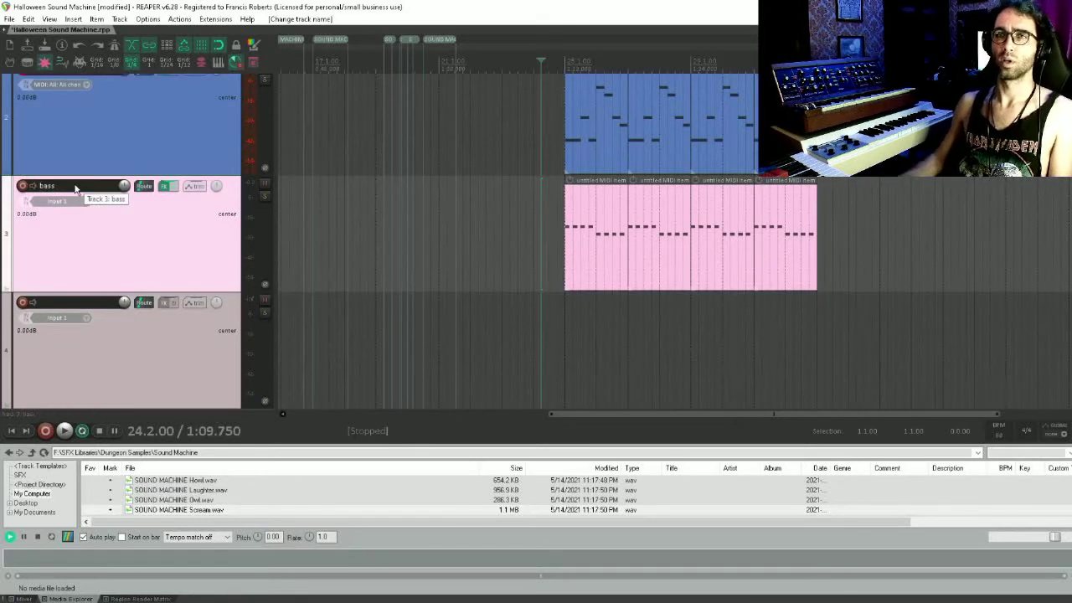
pyautogui.press('Return')
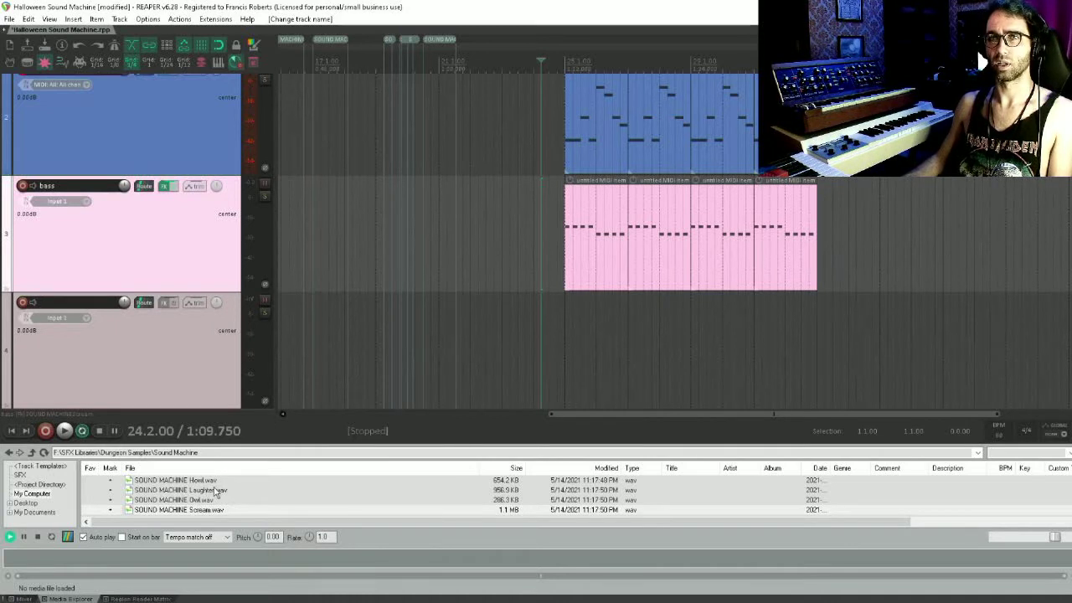
# - Load SOUND MACHINE Gate.wav into ReaSamplOmatic5000 on track 4, and shape a 0.10 s slice with a 27 ms decay and -inf sustain
pyautogui.scroll(1, 209, 496)
pyautogui.click(204, 491)
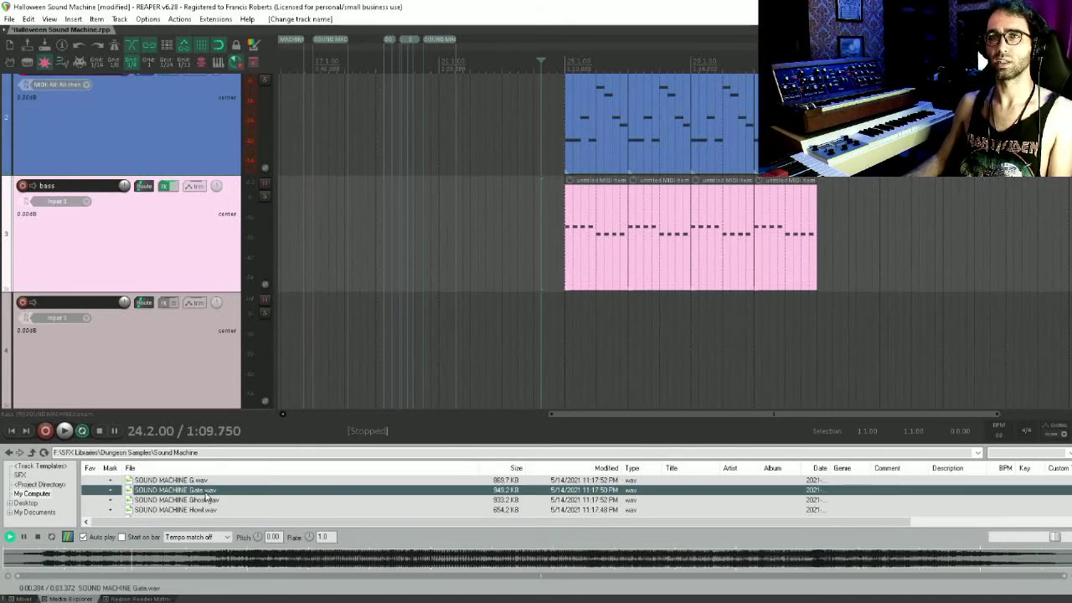
pyautogui.click(164, 303)
pyautogui.doubleClick(779, 235)
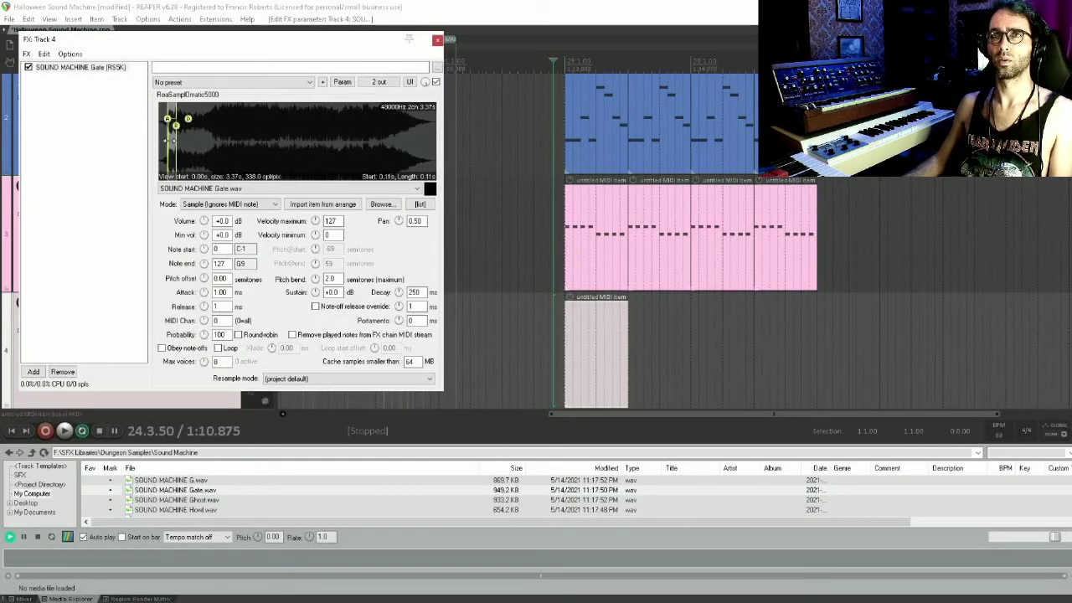
pyautogui.moveTo(189, 120); pyautogui.dragTo(175, 178)
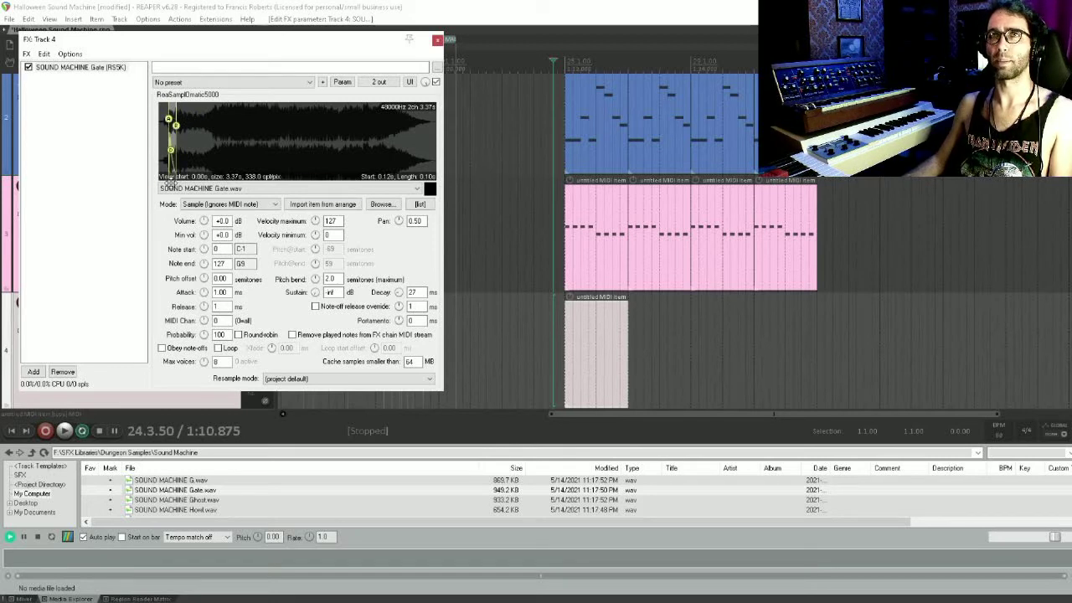
pyautogui.click(430, 189)
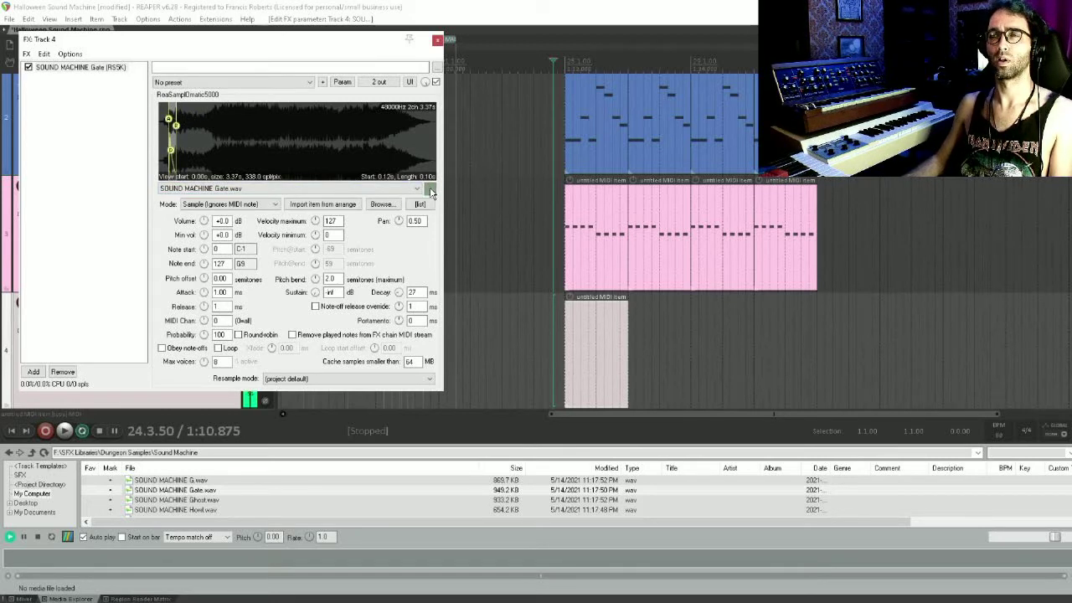
# - Insert an eighth note in the gate track's MIDI item and set its sampler to Note (Semitone shifted) mode
pyautogui.doubleClick(610, 347)
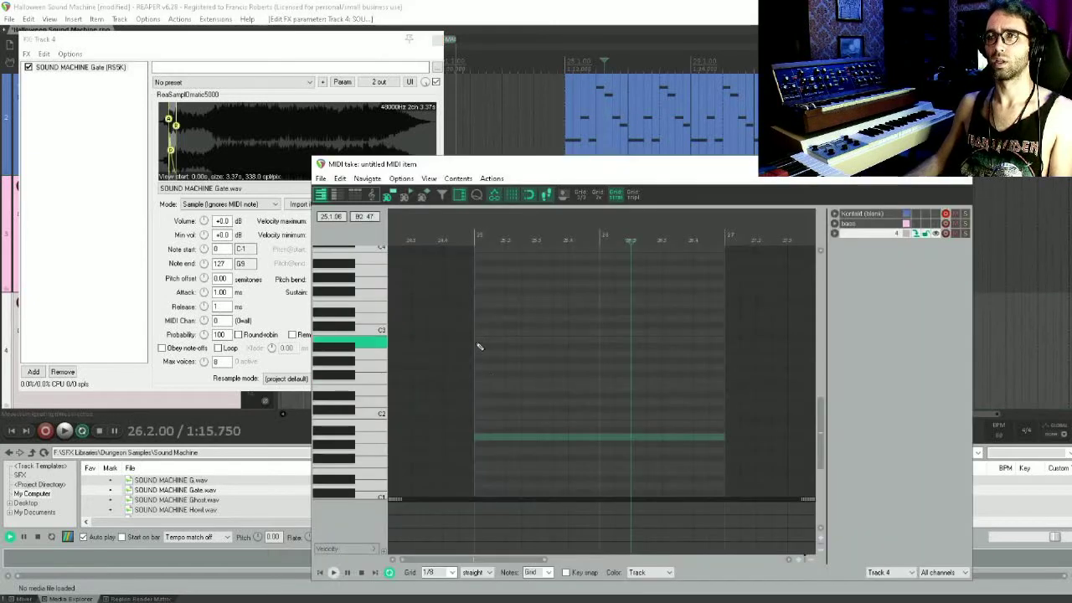
pyautogui.click(495, 304)
pyautogui.click(231, 205)
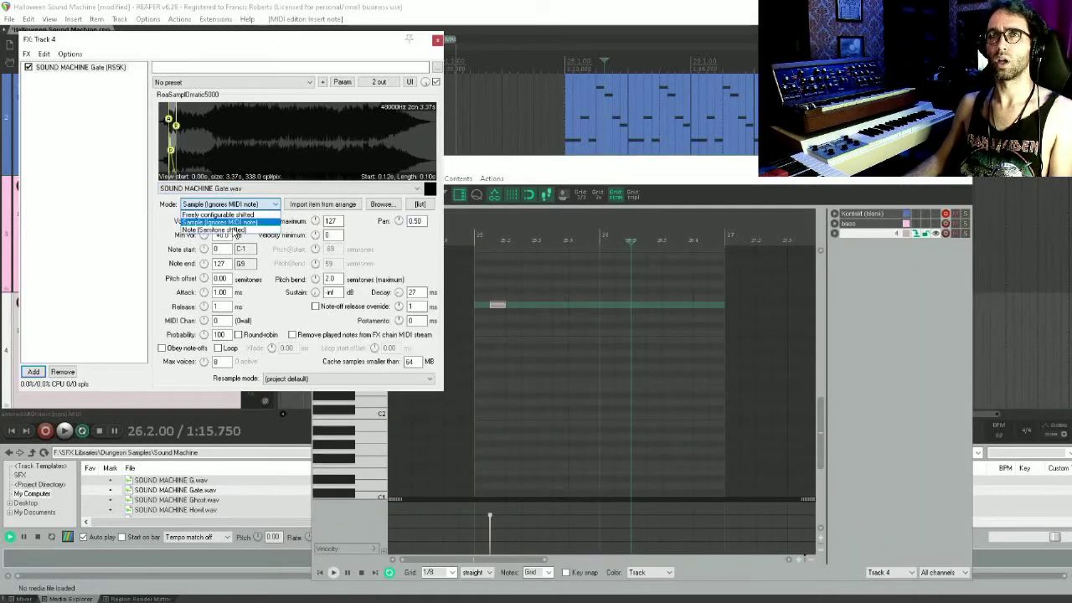
pyautogui.click(223, 229)
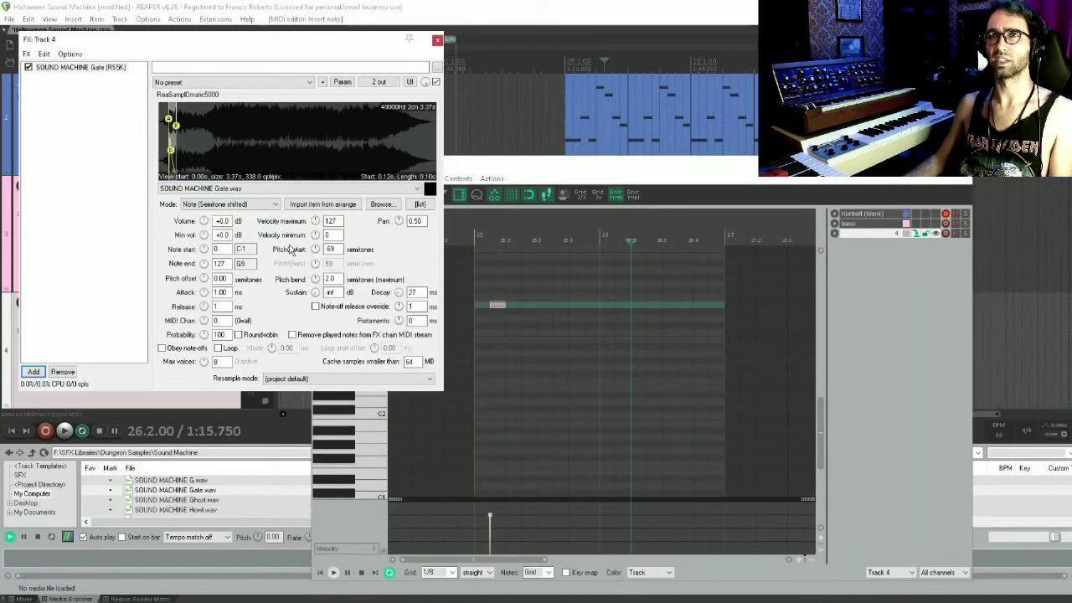
# - Move the gate note to the start of bar 25 at G#2, insert an eighth note at C4 on beat two, and audition them
pyautogui.click(500, 310)
pyautogui.moveTo(499, 310); pyautogui.dragTo(493, 433)
pyautogui.click(502, 348)
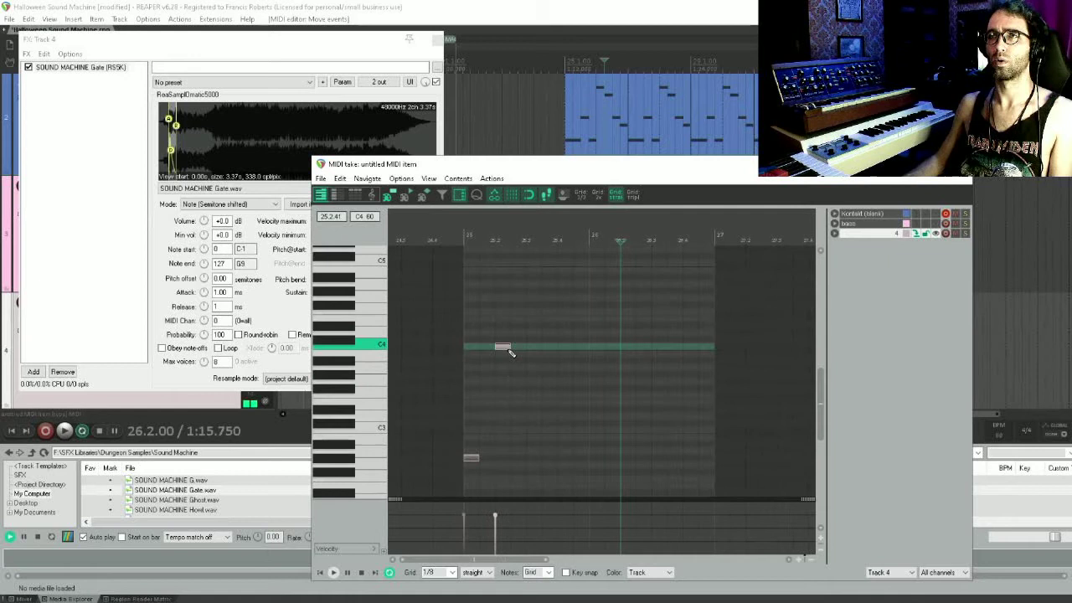
pyautogui.click(449, 372)
pyautogui.press('space')
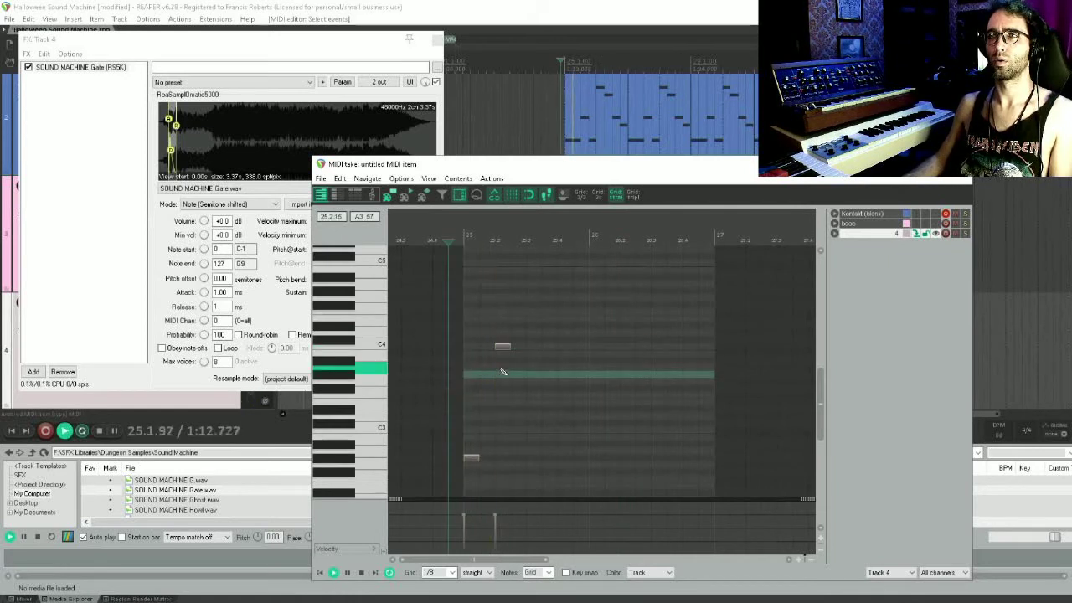
pyautogui.press('space')
pyautogui.hotkey('ctrl', 'Down')
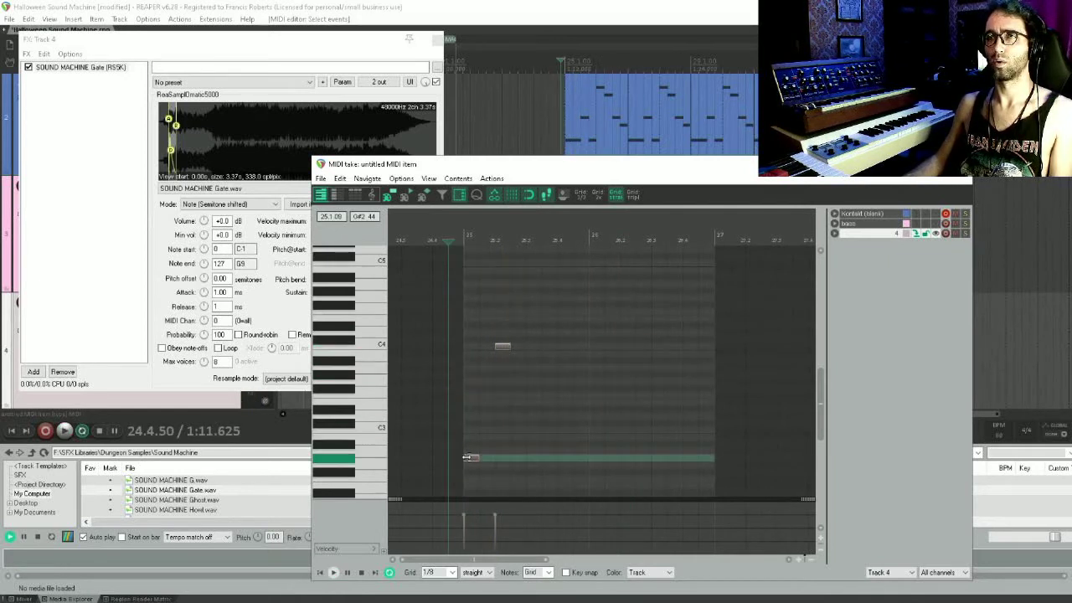
# - Lower the first gate note to F#2 and the beat-two note to F#3
pyautogui.moveTo(471, 460)
pyautogui.mouseDown()
pyautogui.moveTo(473, 449)
pyautogui.moveTo(475, 474)
pyautogui.mouseUp()
pyautogui.click(503, 350)
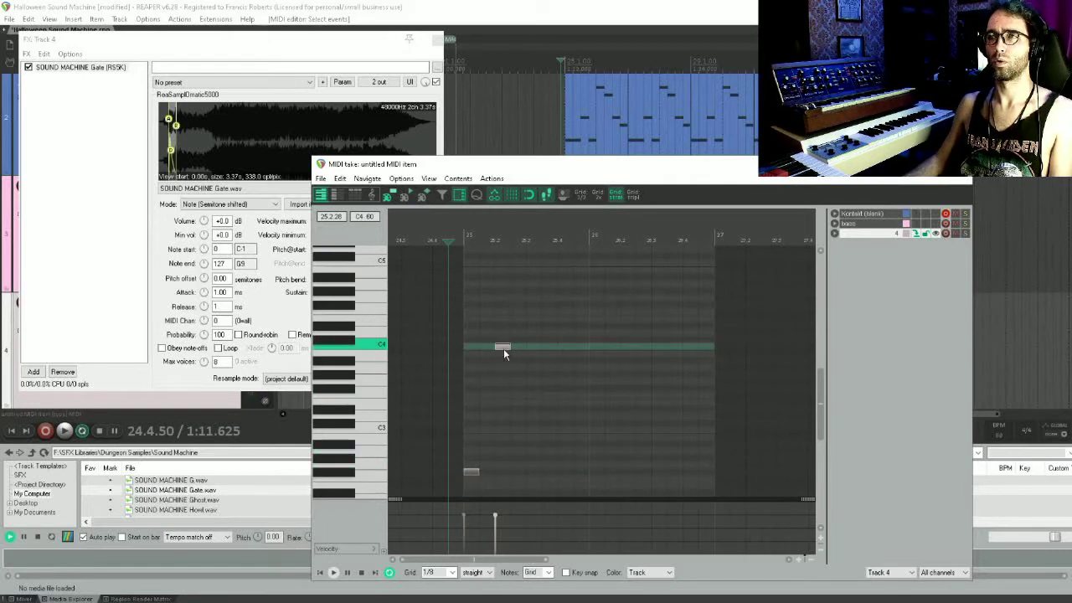
pyautogui.moveTo(504, 352); pyautogui.dragTo(505, 388)
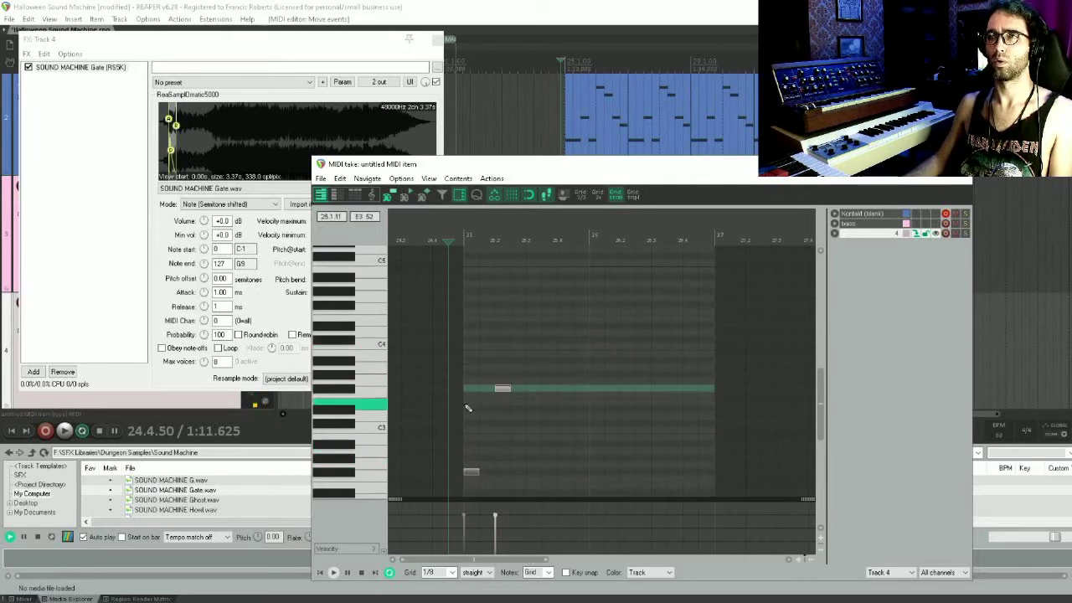
# - Set the gate sampler's release to 84 ms while auditioning the pattern
pyautogui.press('space')
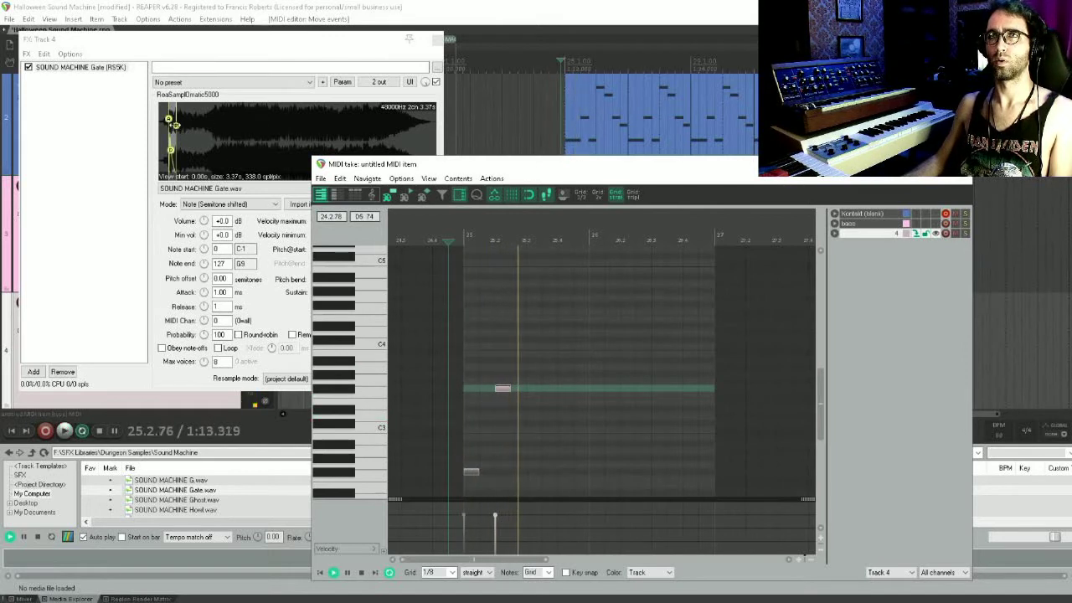
pyautogui.click(168, 121)
pyautogui.press('space')
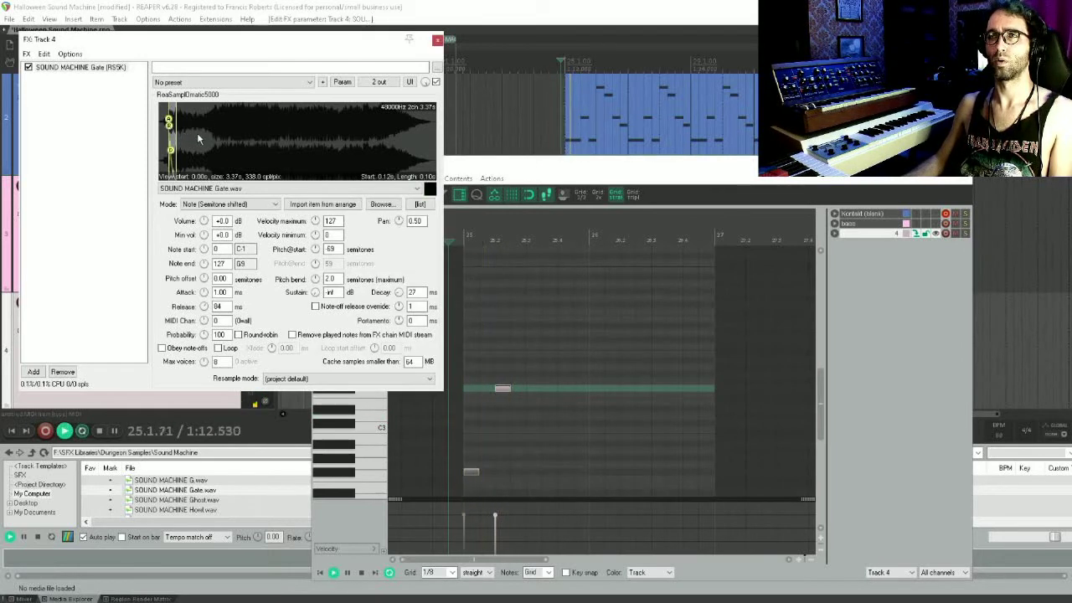
# - Complete bar 25 with an F#3 note on beat four and F#2 eighth notes in the remaining slots, leaving beats two and four clear
pyautogui.click(534, 473)
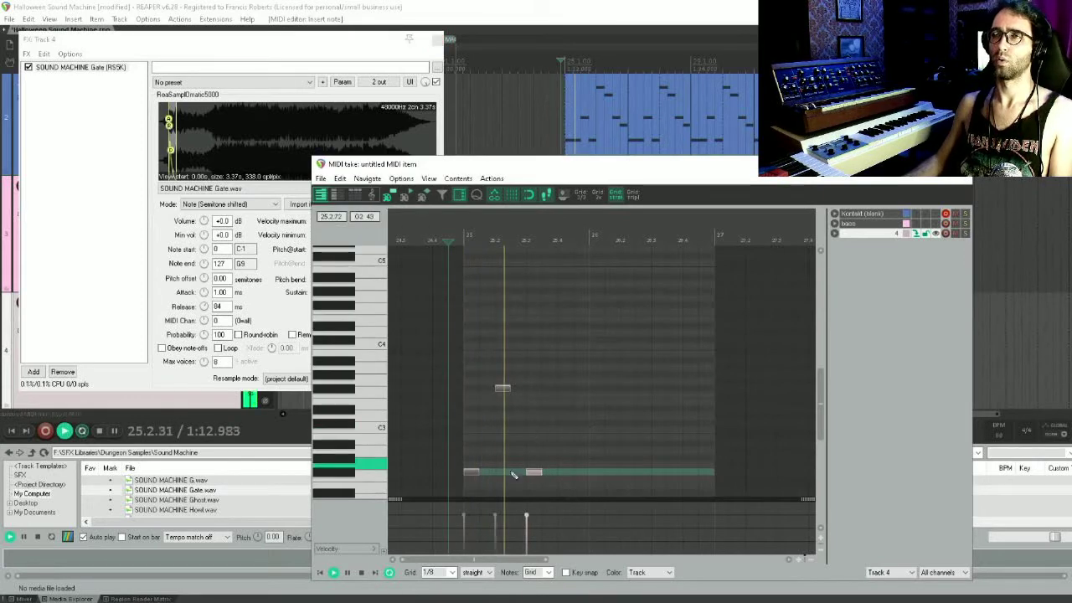
pyautogui.press('space')
pyautogui.press('space')
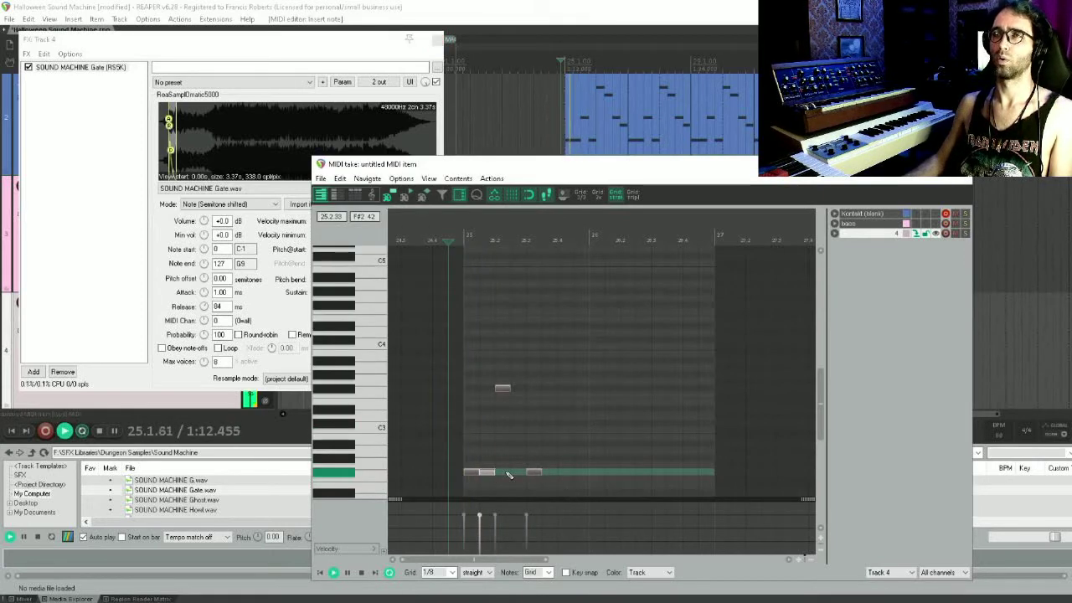
pyautogui.press('space')
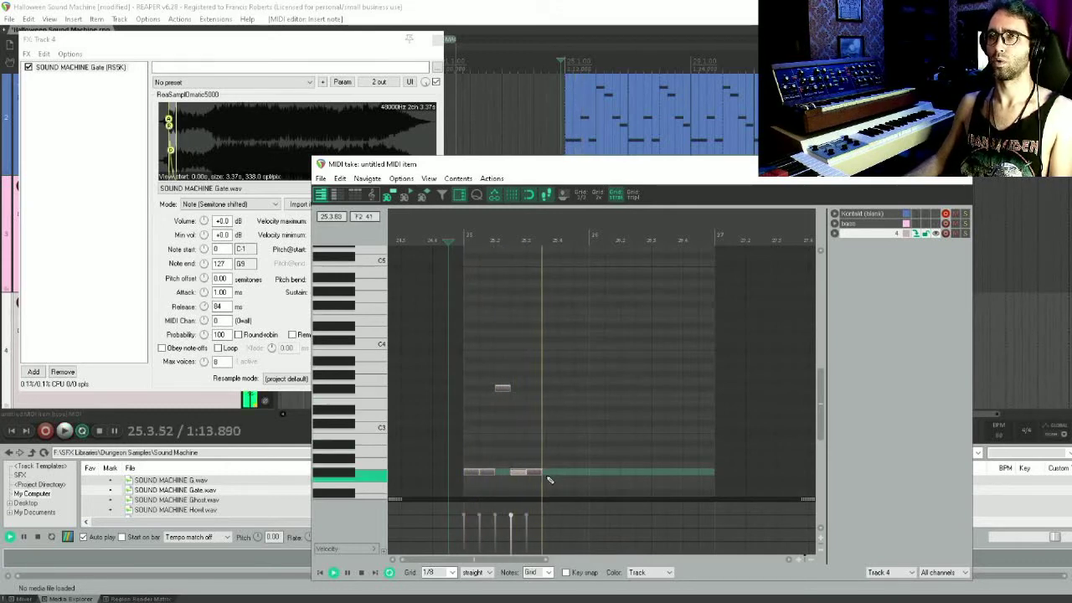
pyautogui.press('space')
pyautogui.click(553, 471)
pyautogui.click(564, 388)
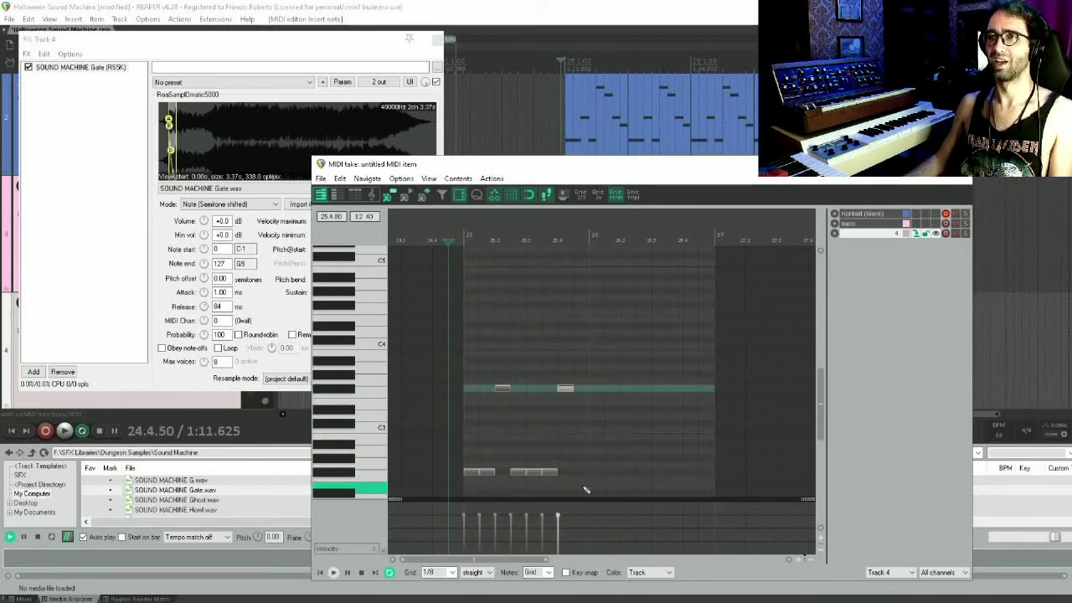
pyautogui.click(580, 472)
# - Duplicate the whole one-bar gate pattern into bar 26 and play it back from before the item
pyautogui.moveTo(605, 475); pyautogui.dragTo(462, 342)
pyautogui.hotkey('ctrl', 'd')
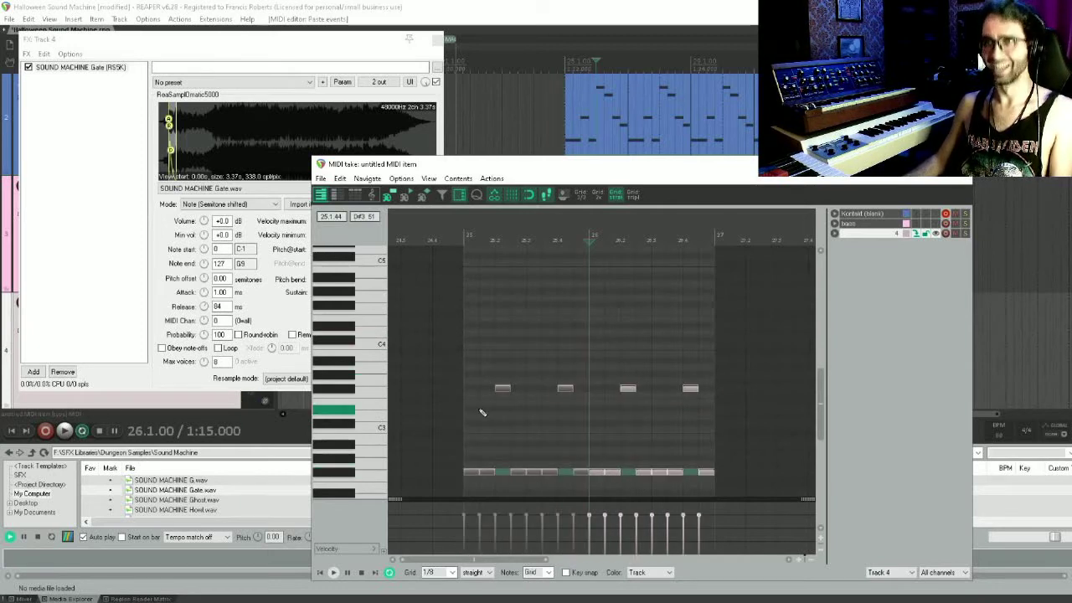
pyautogui.click(408, 392)
pyautogui.press('space')
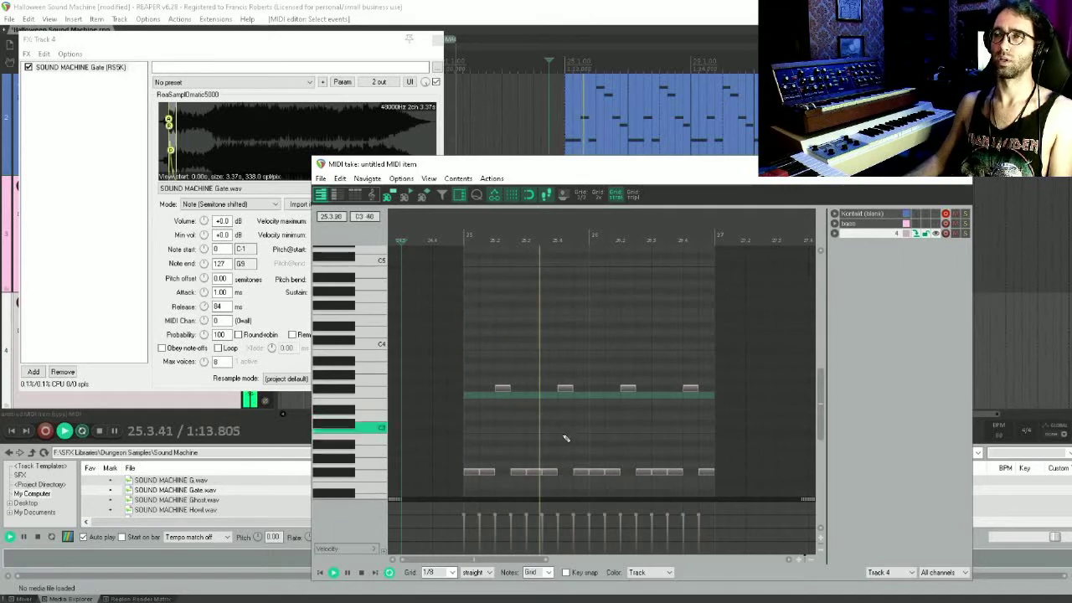
# - Close the MIDI editor and duplicate the gate MIDI item three times along its track
pyautogui.press('Escape')
pyautogui.hotkey('ctrl', 'd')
pyautogui.hotkey('ctrl', 'd')
pyautogui.hotkey('ctrl', 'd')
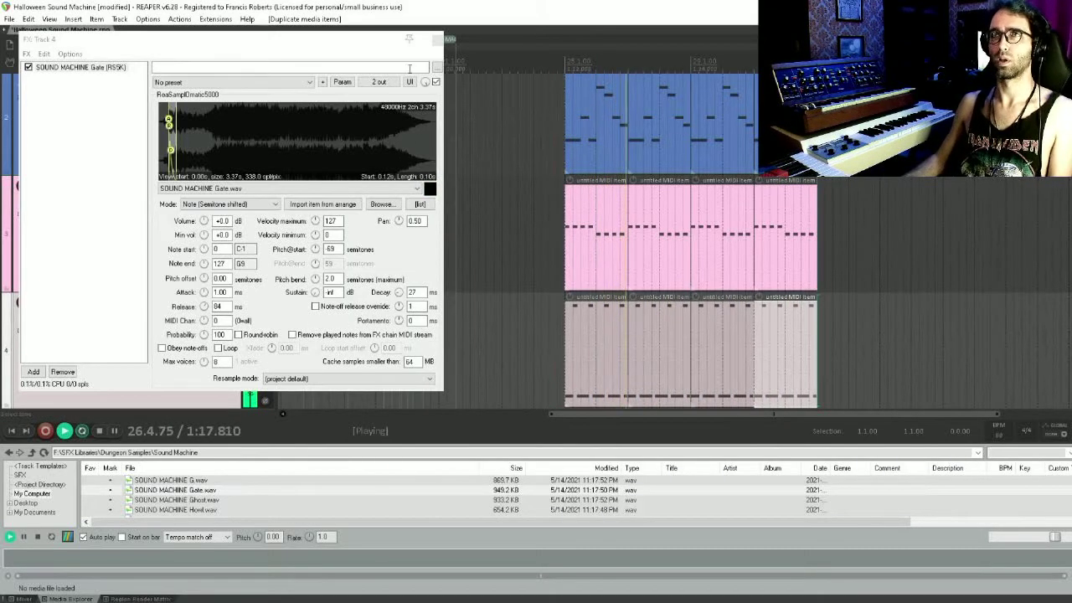
# - Close the gate track's FX window and lower the bass track's volume to -4.07 dB
pyautogui.click(436, 39)
pyautogui.click(58, 244)
pyautogui.moveTo(124, 186); pyautogui.dragTo(124, 200)
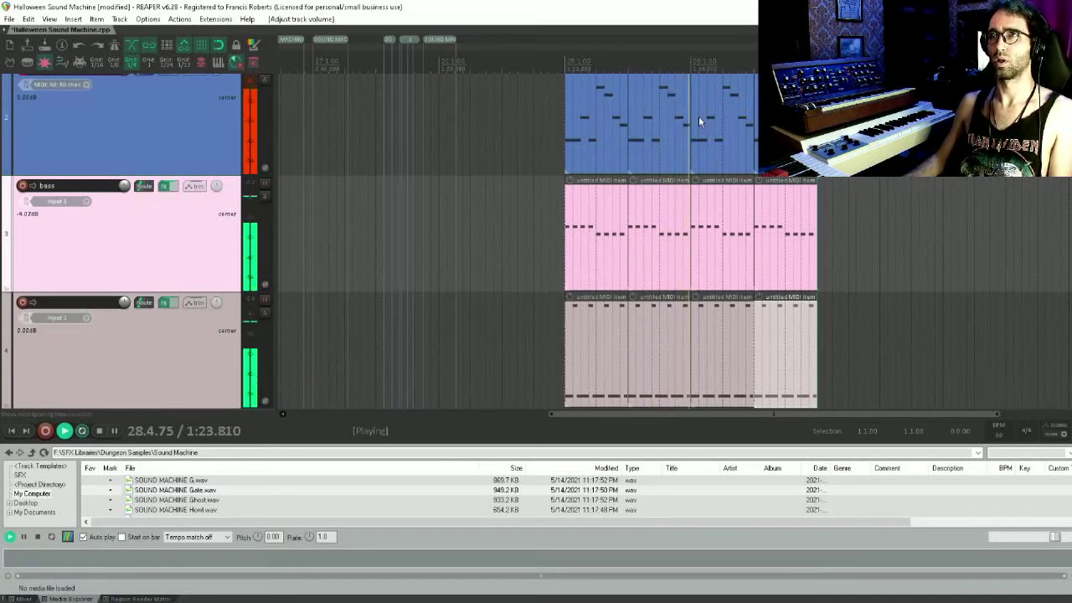
# - Stop playback, add a blank Kontakt track below the gate track, and map SOUND MACHINE Bloodcurdling Scream.wav in its Mapping Editor
pyautogui.doubleClick(698, 116)
pyautogui.press('Escape')
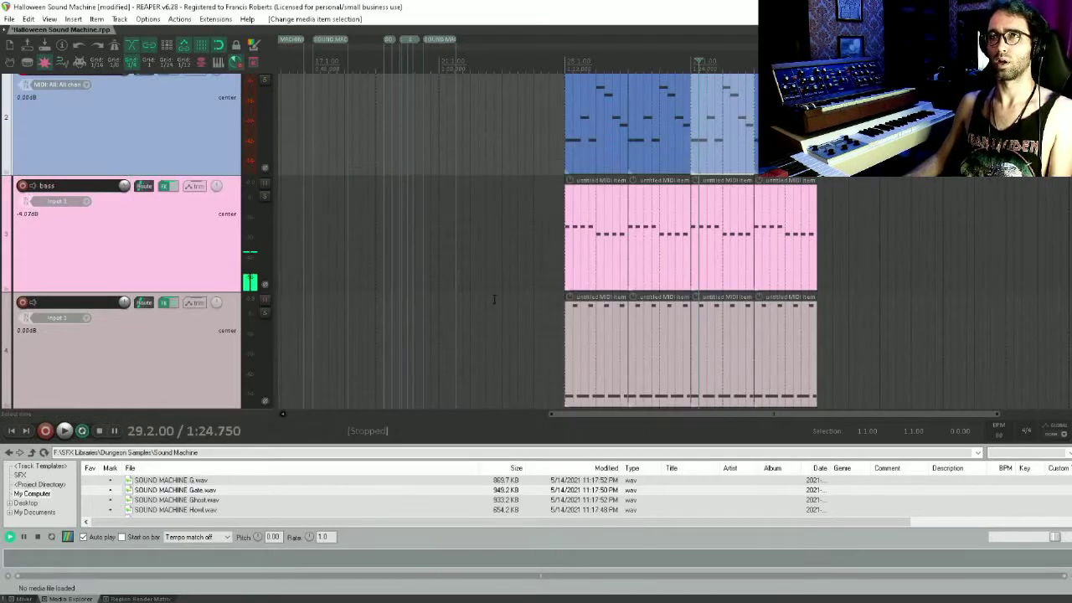
pyautogui.scroll(-2, 218, 352)
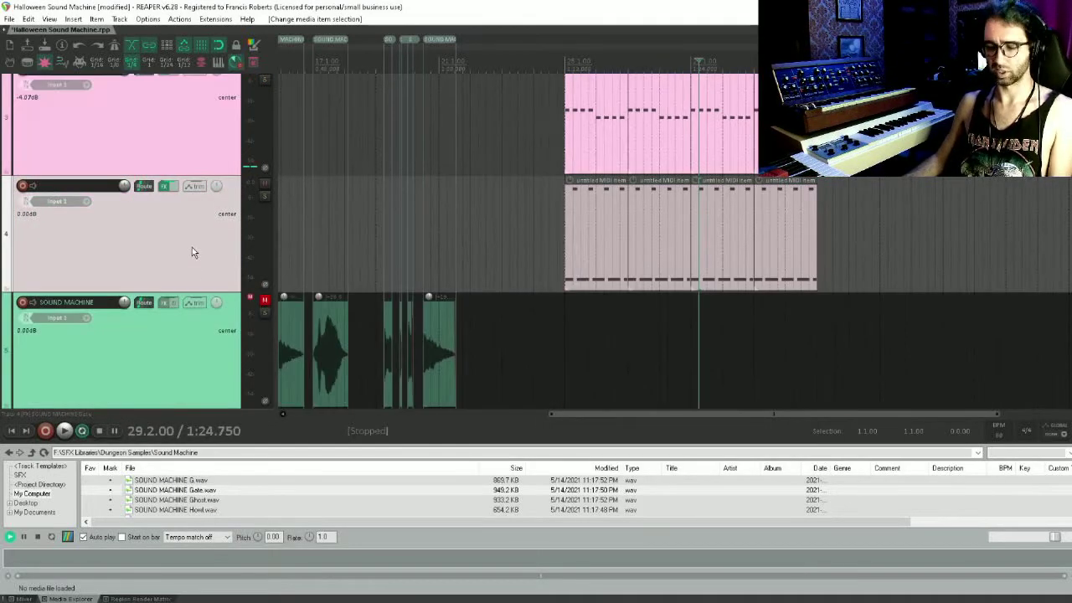
pyautogui.hotkey('ctrl', 't')
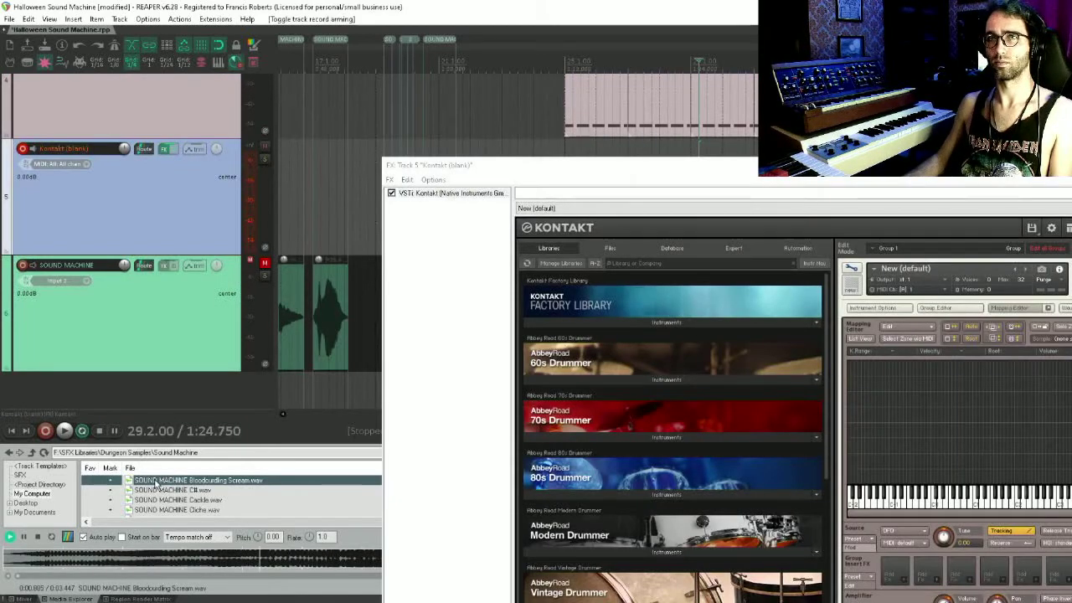
pyautogui.moveTo(155, 484); pyautogui.dragTo(1011, 443)
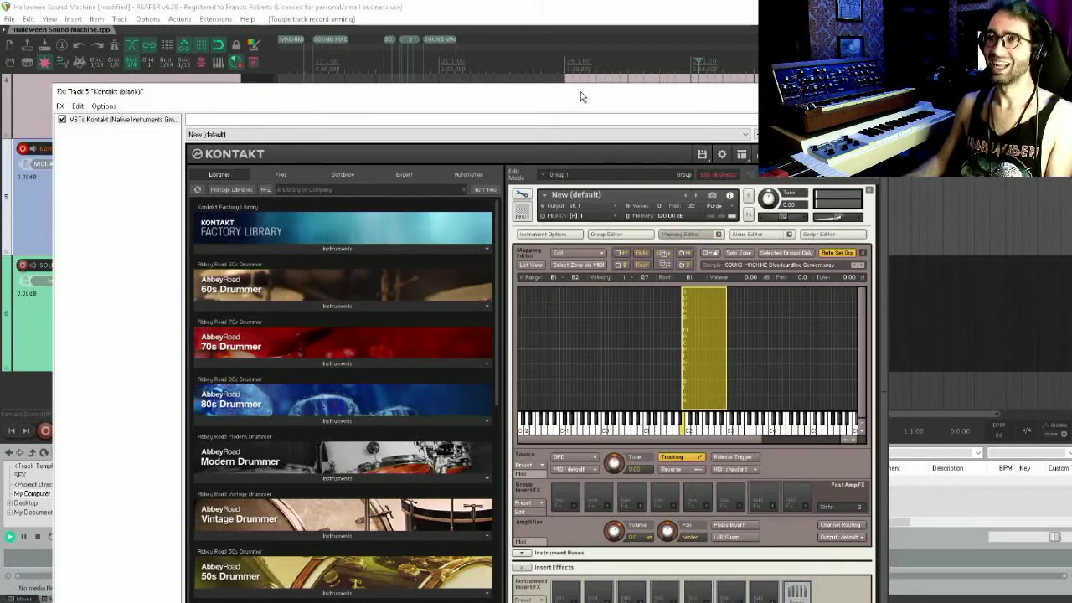
# - Add ReaTune after Kontakt and shift the Bloodcurdling Scream zone along the keyboard to tune its root key
pyautogui.doubleClick(63, 156)
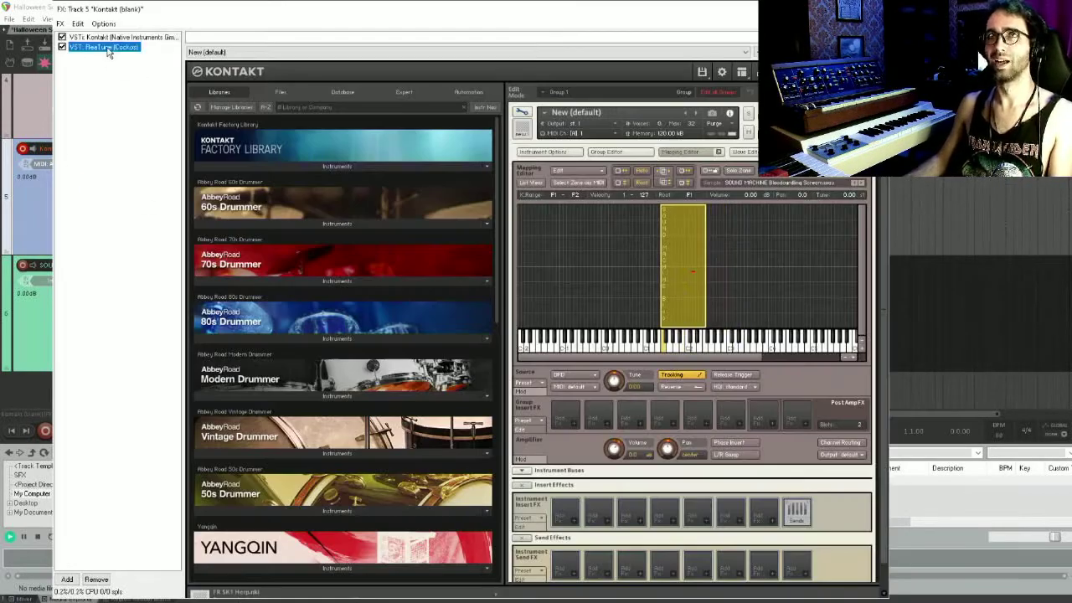
pyautogui.click(122, 37)
pyautogui.moveTo(682, 265); pyautogui.dragTo(731, 265)
pyautogui.click(107, 48)
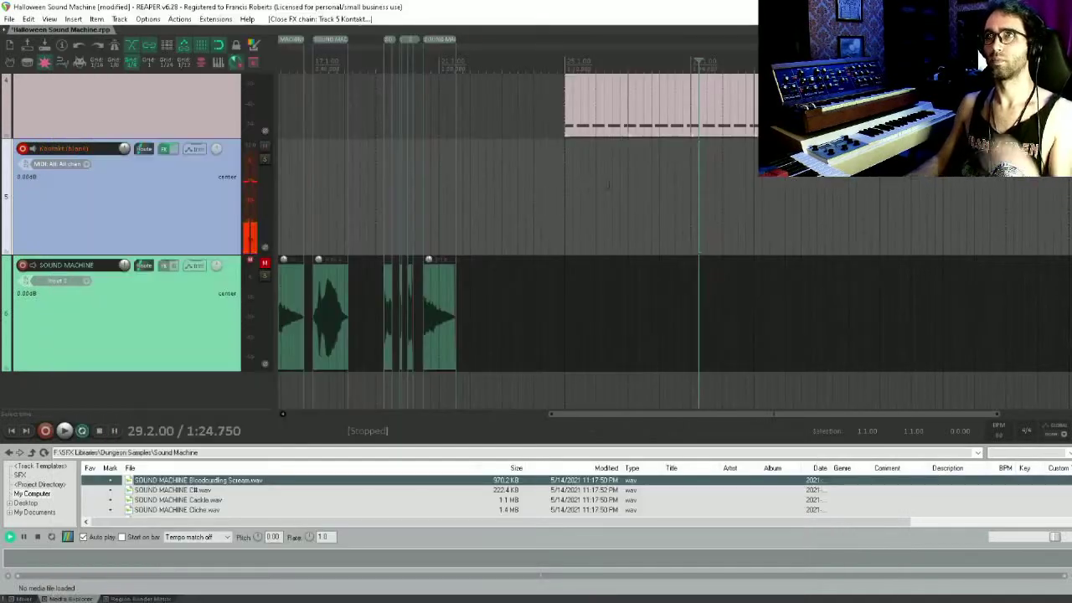
# - Insert a four-bar MIDI item from bar 29 to bar 33 on the new Kontakt track and open it for editing
pyautogui.click(579, 177)
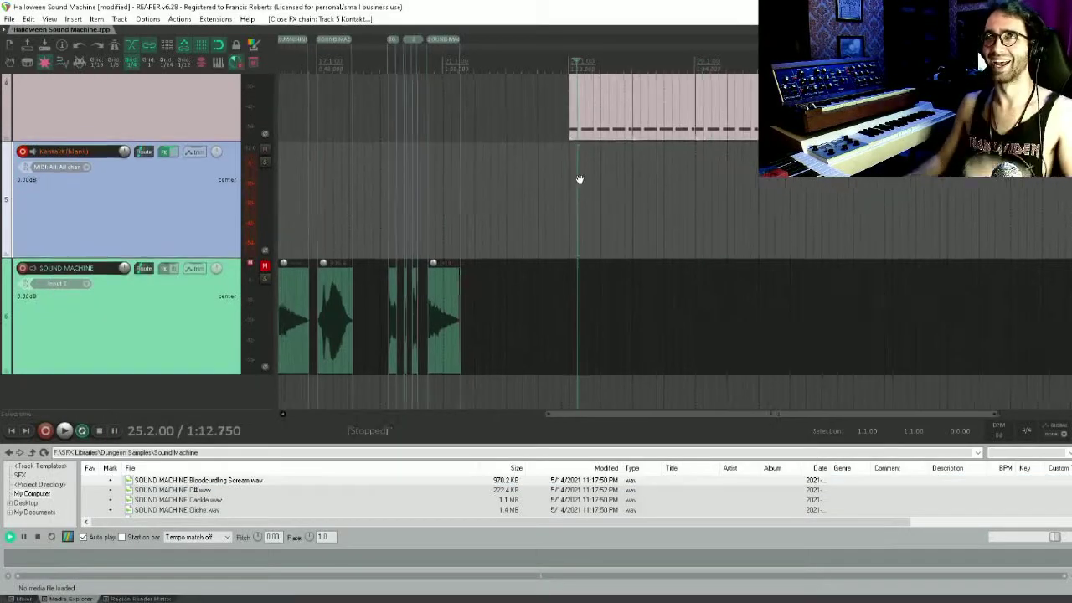
pyautogui.scroll(2, 569, 235)
pyautogui.moveTo(566, 252)
pyautogui.mouseDown()
pyautogui.moveTo(625, 270)
pyautogui.moveTo(784, 267)
pyautogui.moveTo(771, 265)
pyautogui.mouseUp()
pyautogui.doubleClick(770, 265)
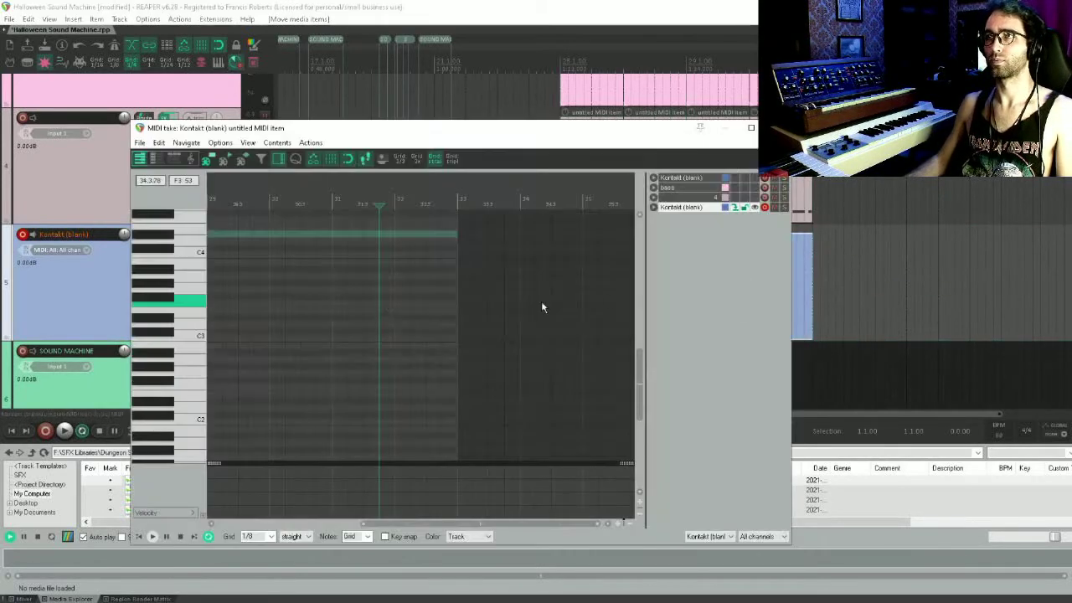
# - Insert an F3 note at the start of bar 29 in the scream item and audition it
pyautogui.click(437, 285)
pyautogui.press('space')
pyautogui.moveTo(529, 293); pyautogui.dragTo(479, 380)
pyautogui.press('space')
pyautogui.moveTo(420, 303)
pyautogui.mouseDown()
pyautogui.moveTo(429, 444)
pyautogui.moveTo(433, 421)
pyautogui.mouseUp()
pyautogui.press('space')
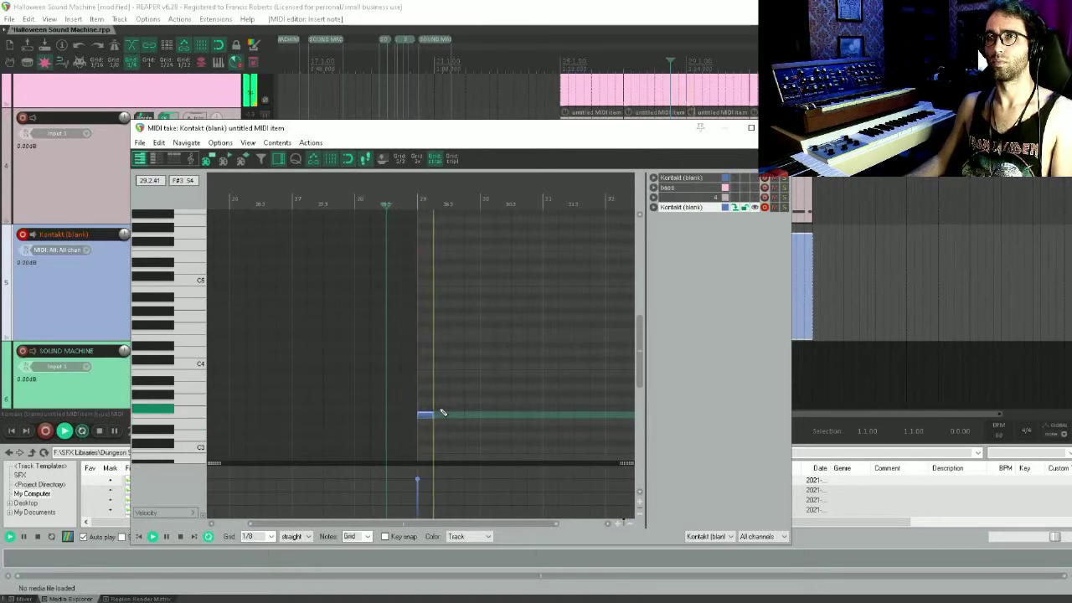
pyautogui.press('space')
# - Continue the scream melody with half-bar notes at G3 in mid bar 29 and E3 at bar 30, auditioning the phrase
pyautogui.moveTo(451, 417); pyautogui.dragTo(470, 404)
pyautogui.press('space')
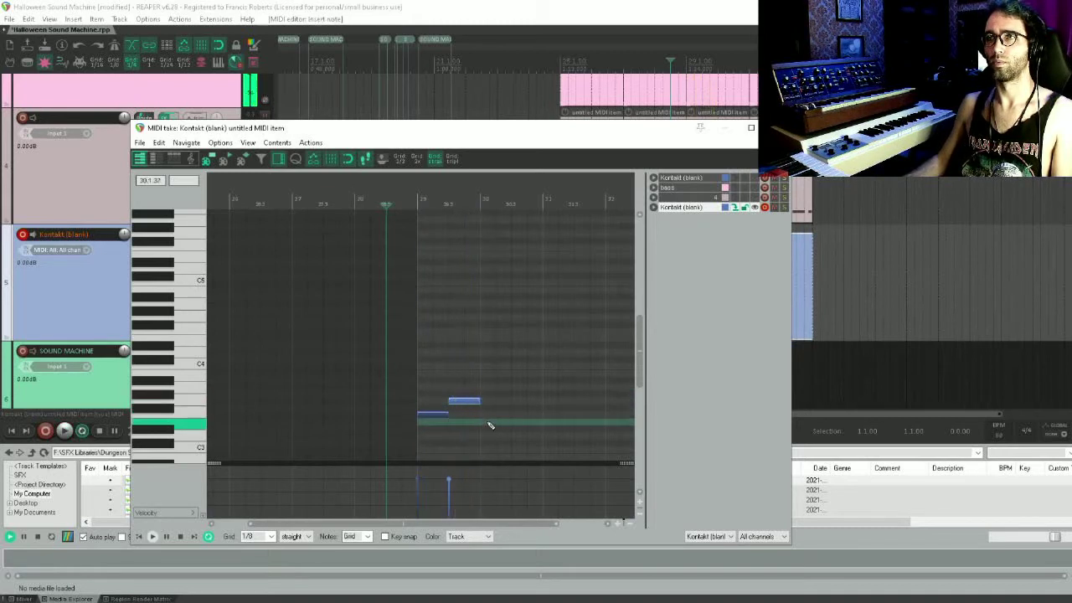
pyautogui.press('space')
pyautogui.moveTo(531, 365); pyautogui.dragTo(349, 310)
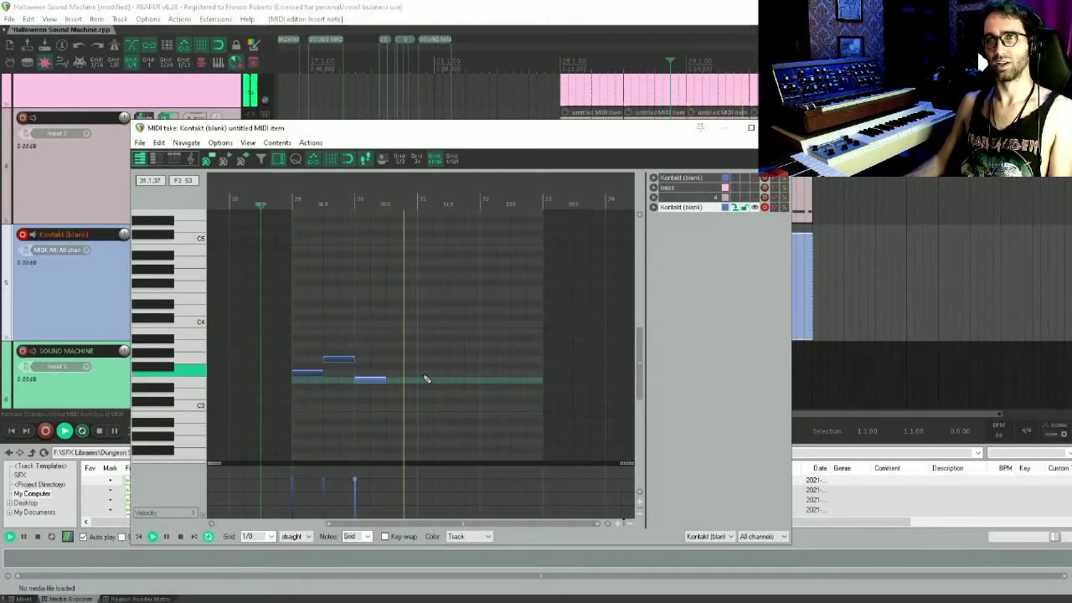
# - Add half-bar F3 and G3 notes in bar 31 and a full-bar G#3 in bar 32, then close the MIDI editor
pyautogui.press('space')
pyautogui.moveTo(428, 376); pyautogui.dragTo(447, 378)
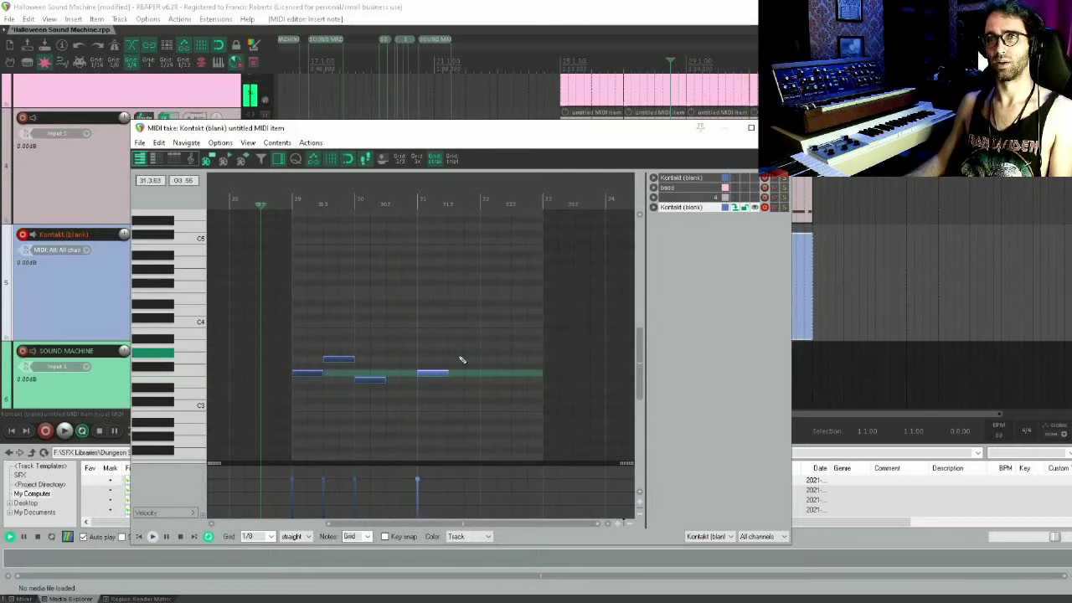
pyautogui.click(460, 359)
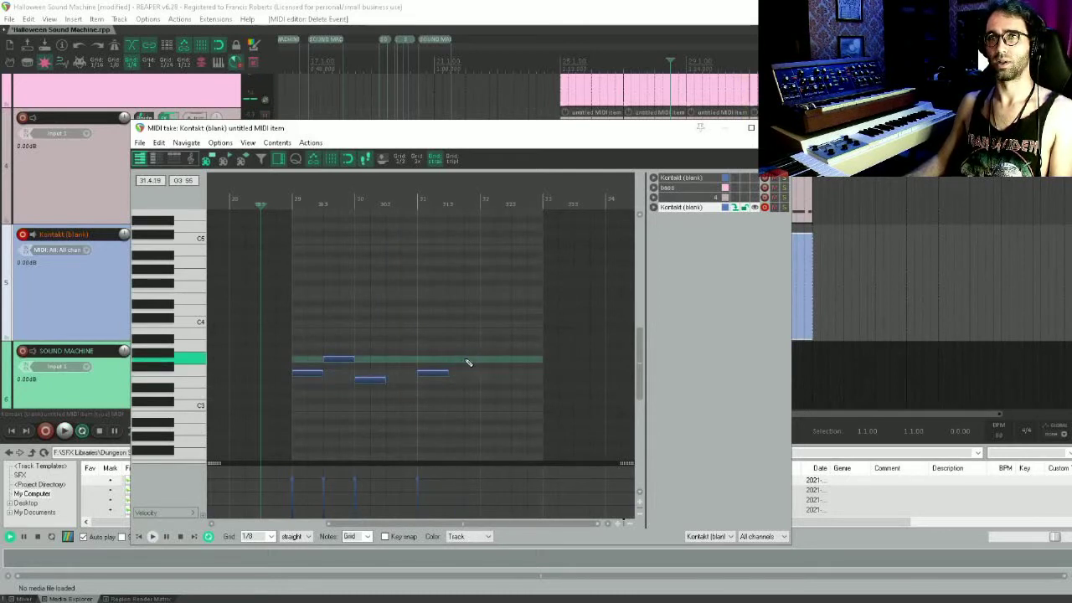
pyautogui.click(489, 353)
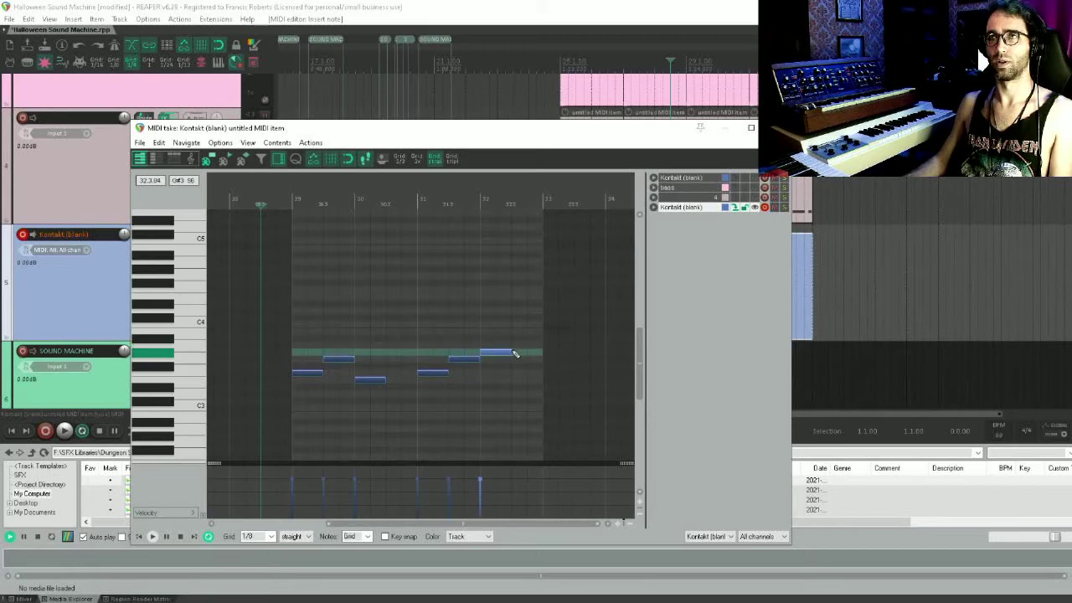
pyautogui.press('Escape')
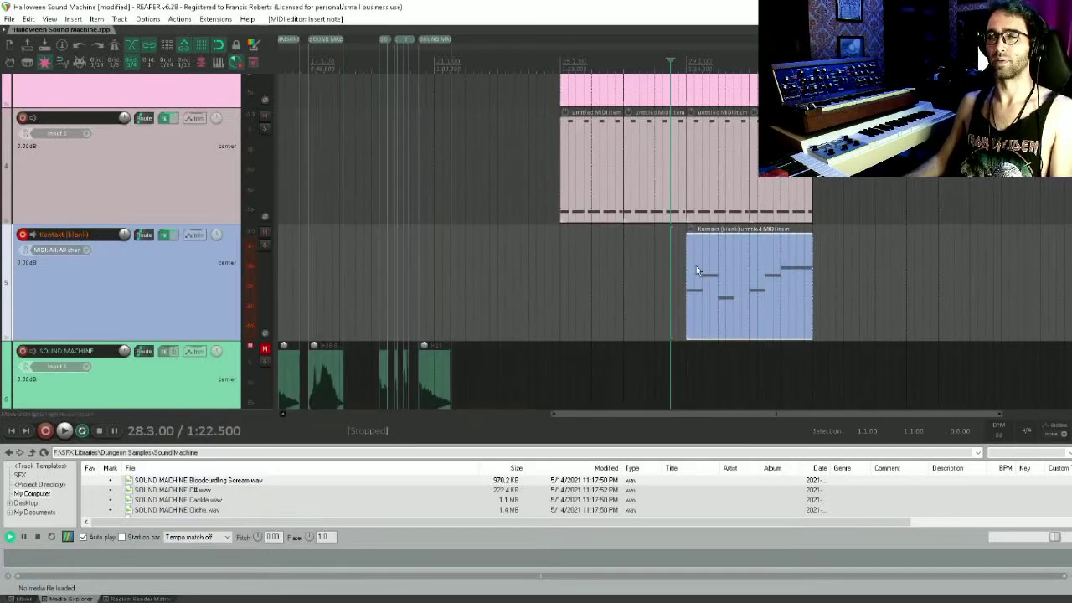
# - Set a time selection from bar 25 to bar 33 over the whole arrangement and save the project
pyautogui.moveTo(696, 270); pyautogui.dragTo(611, 375)
pyautogui.click(471, 350)
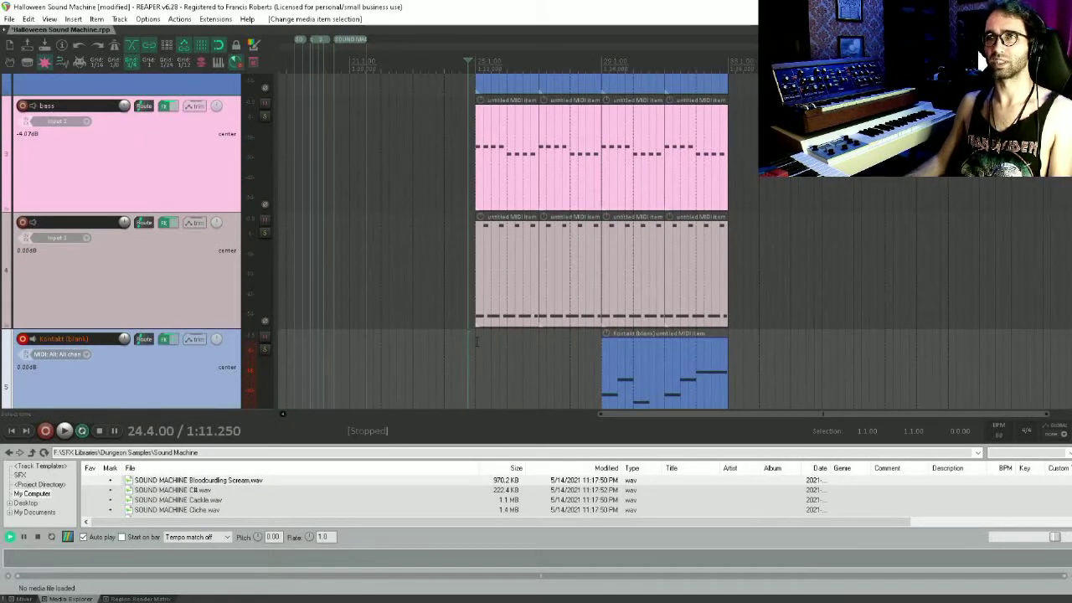
pyautogui.moveTo(476, 345); pyautogui.dragTo(727, 351)
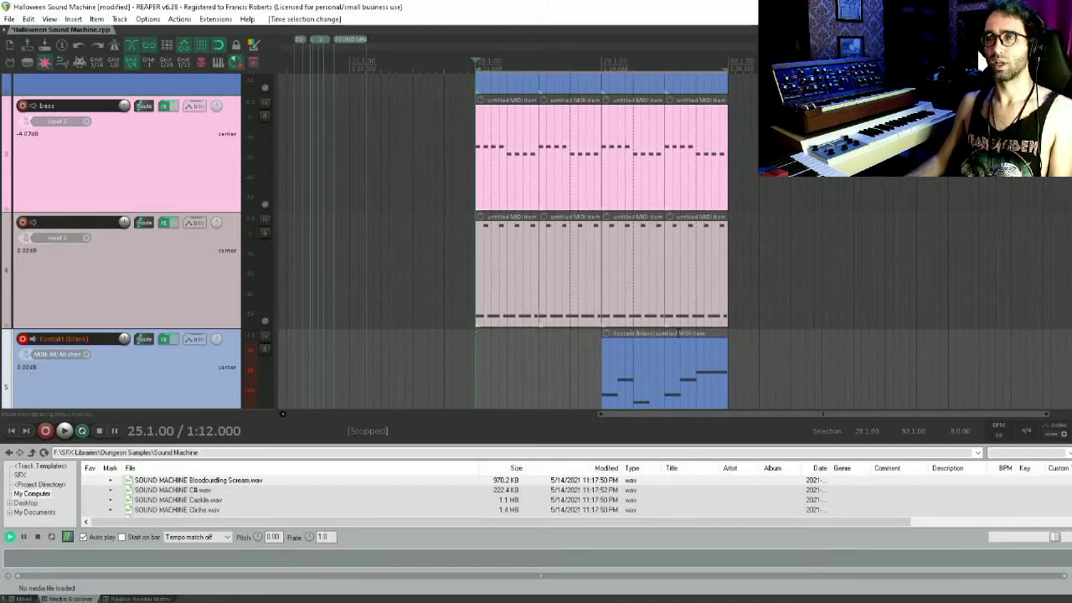
pyautogui.hotkey('ctrl', 's')
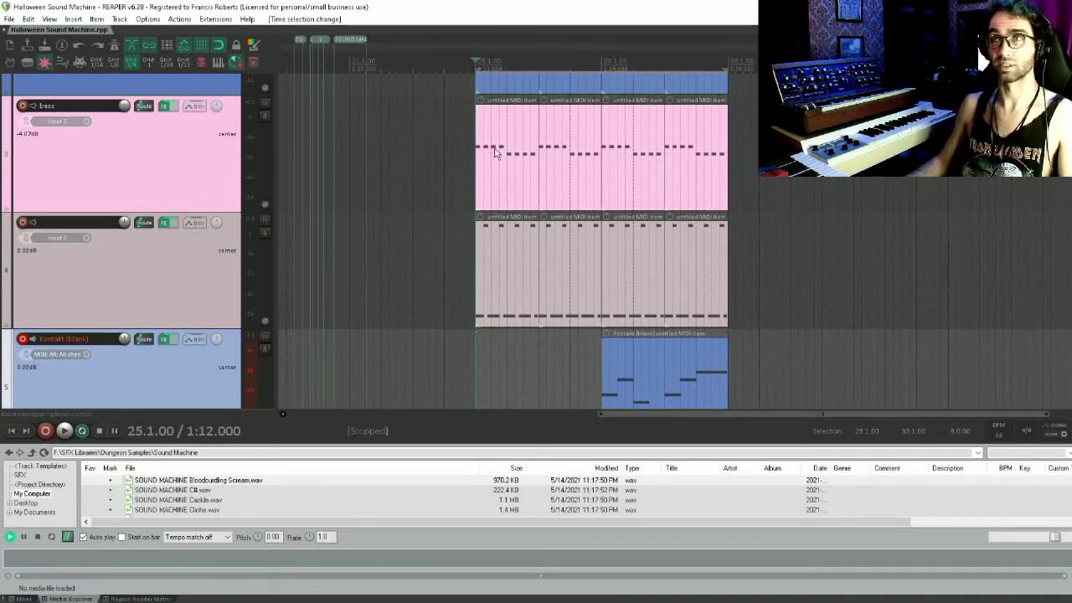
# - Play the layered arrangement from bar 25 to review all the parts together
pyautogui.moveTo(503, 221); pyautogui.dragTo(459, 241)
pyautogui.hscroll(1, 409, 242)
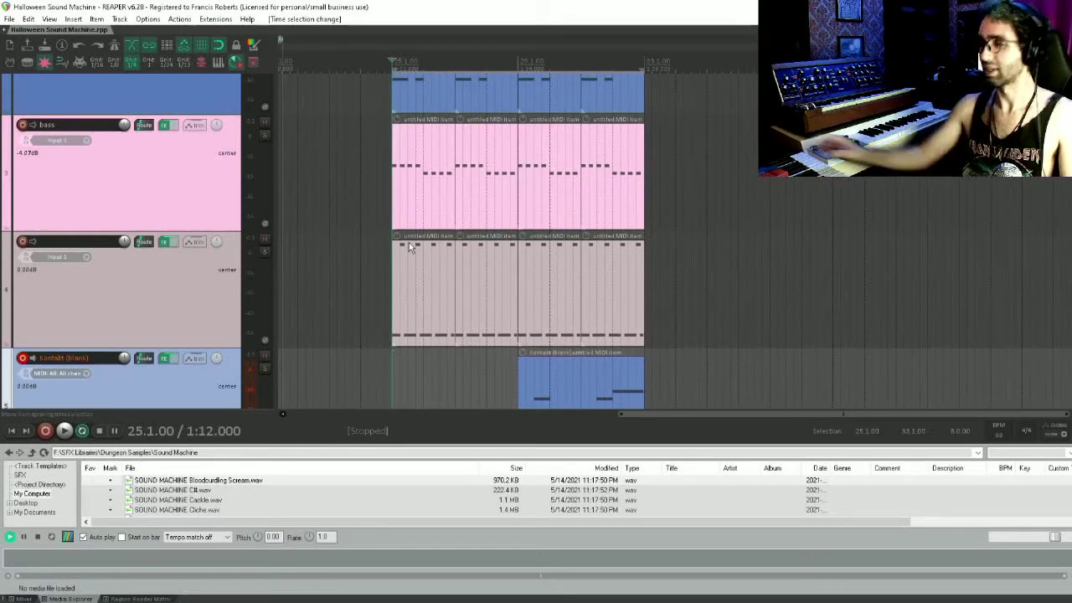
pyautogui.press('space')
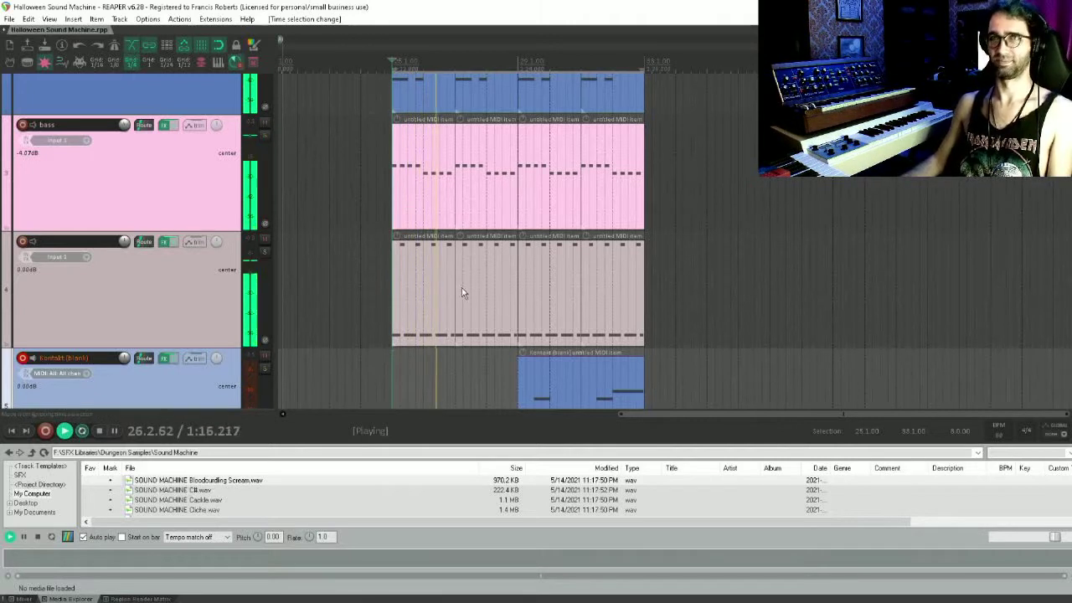
# - Toggle input monitoring on the Kontakt (blank) track and disarm it from recording
pyautogui.click(30, 359)
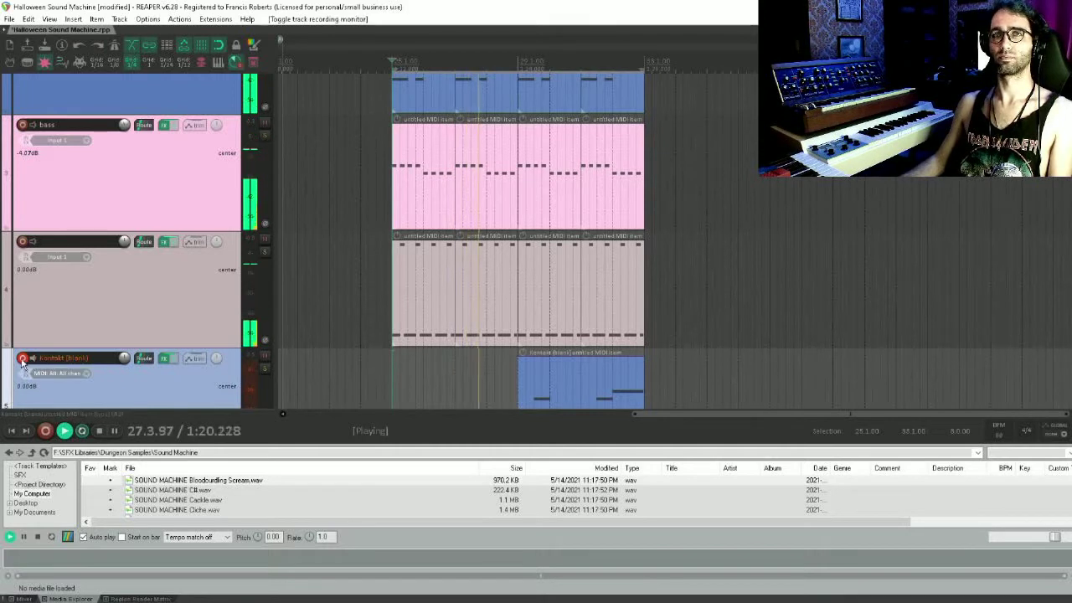
pyautogui.click(33, 359)
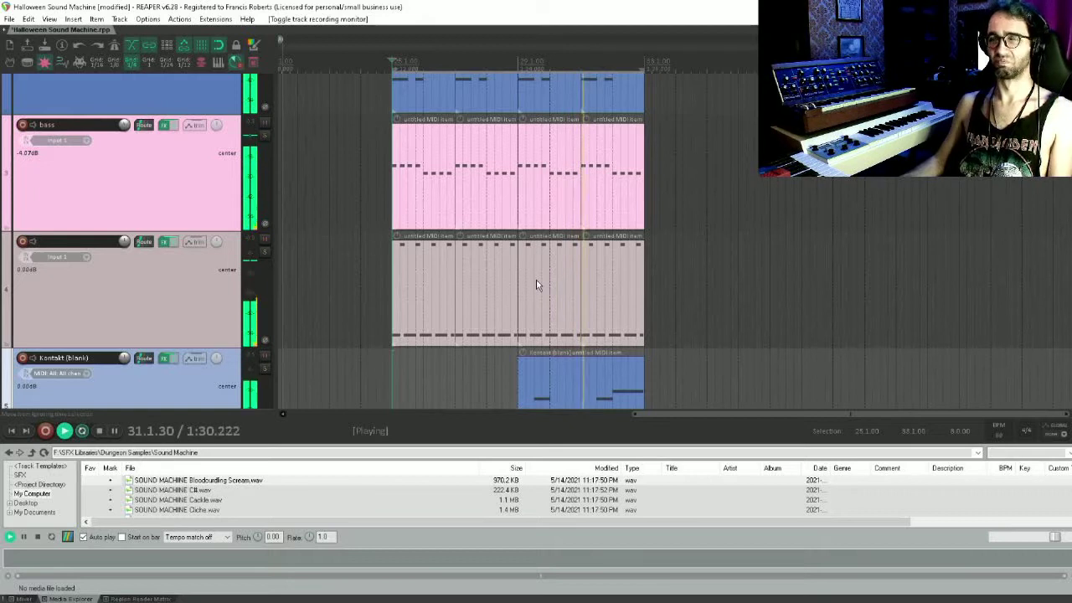
# - Audition the Cackle and Howl samples, place the Howl sample on a new track at bar 29 and lower that track's volume
pyautogui.click(200, 500)
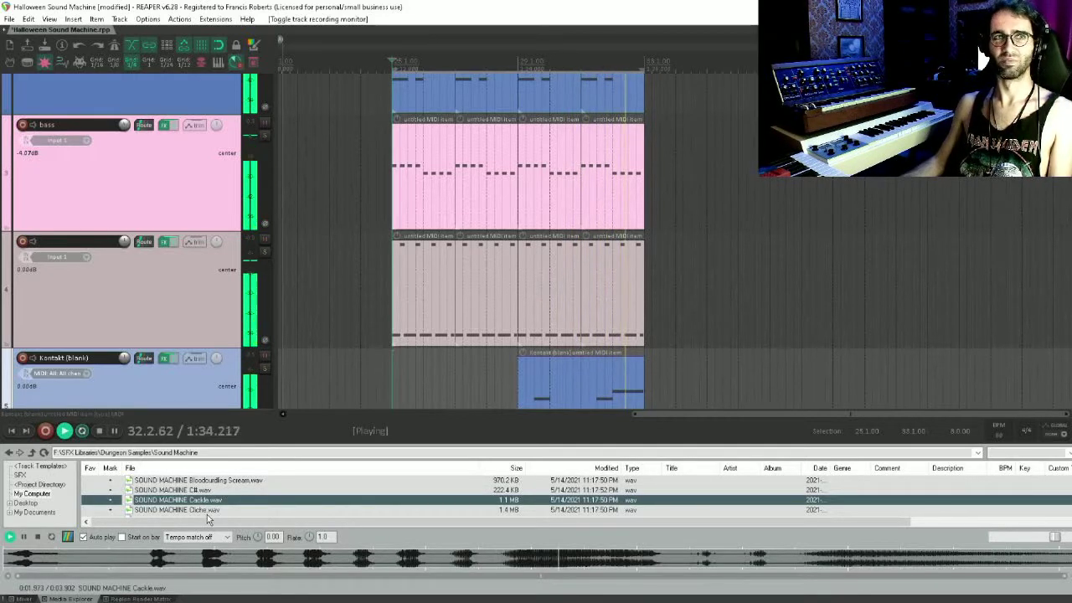
pyautogui.scroll(-3, 273, 501)
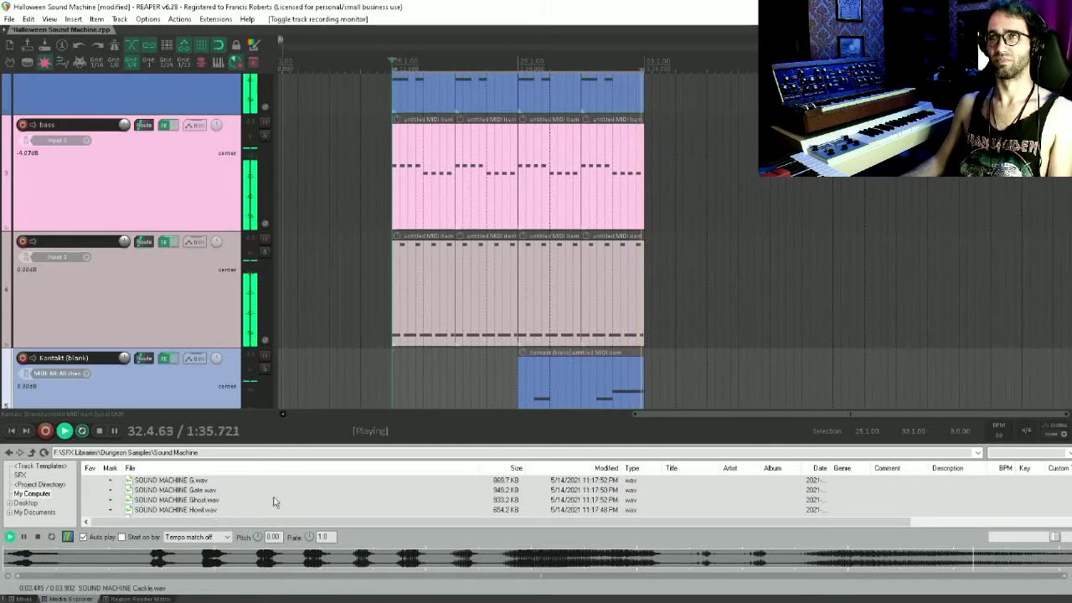
pyautogui.click(206, 510)
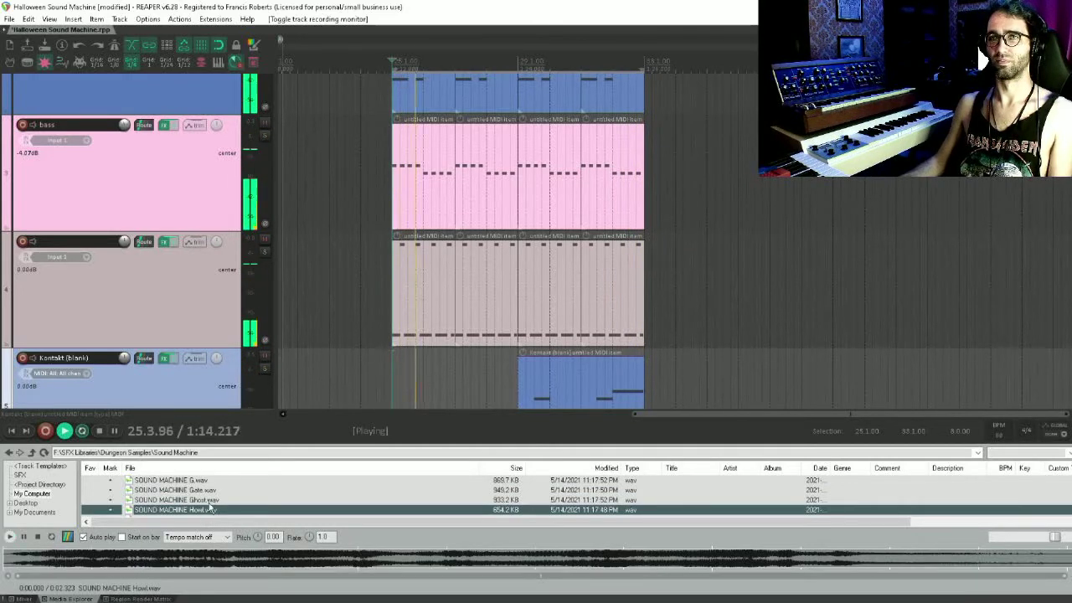
pyautogui.scroll(-3, 243, 332)
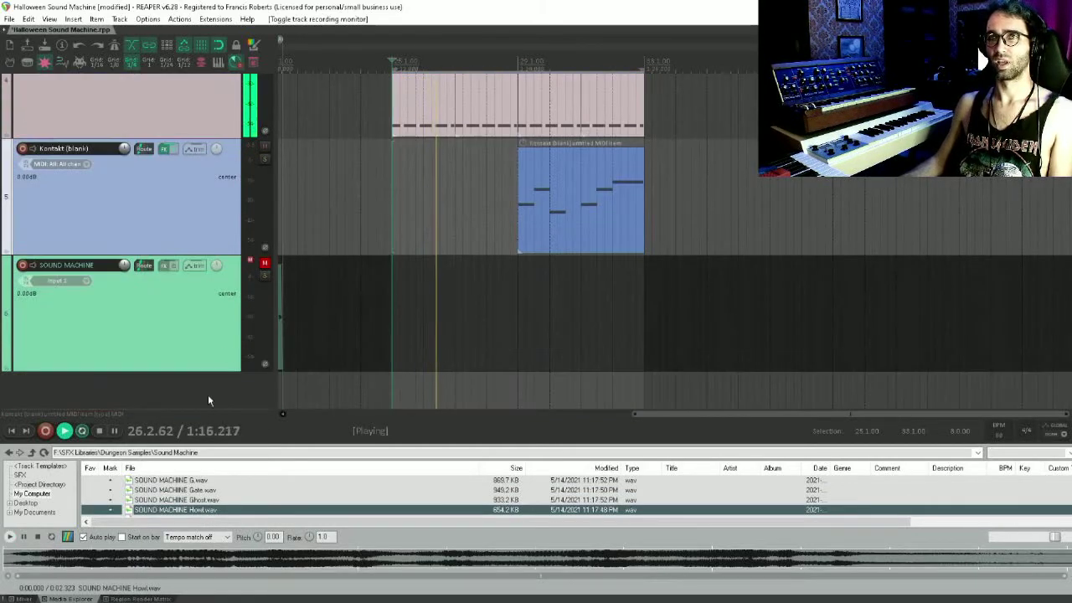
pyautogui.moveTo(191, 502); pyautogui.dragTo(518, 386)
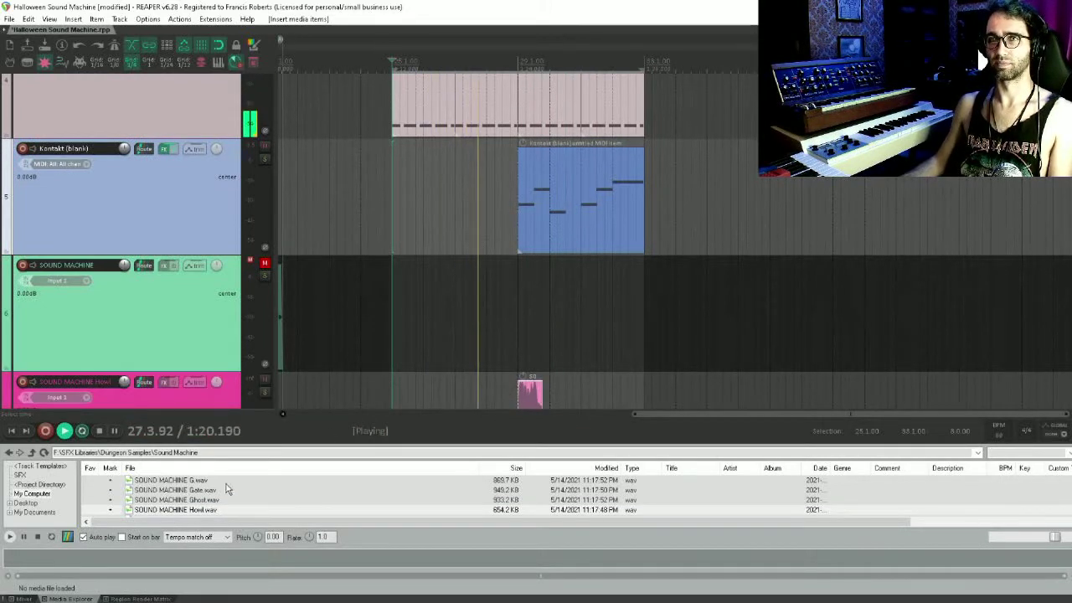
pyautogui.click(198, 391)
pyautogui.moveTo(124, 382); pyautogui.dragTo(124, 403)
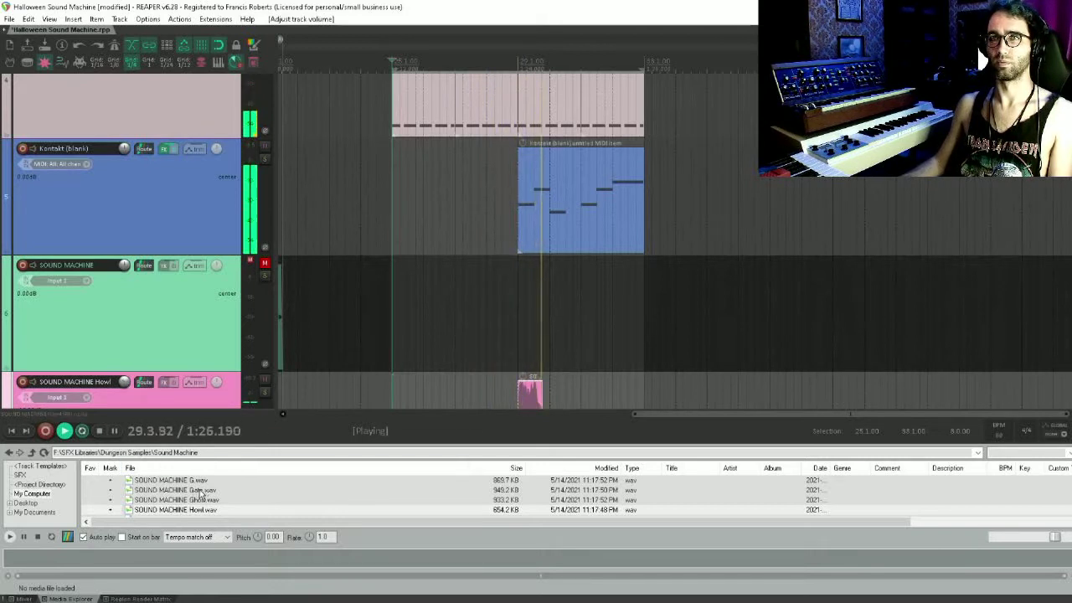
# - Insert the Gate sample at bar 33 on the Howl track and the Scream sample mid-bar 33 on the SOUND MACHINE track, clearing the time selection
pyautogui.moveTo(201, 493); pyautogui.dragTo(646, 377)
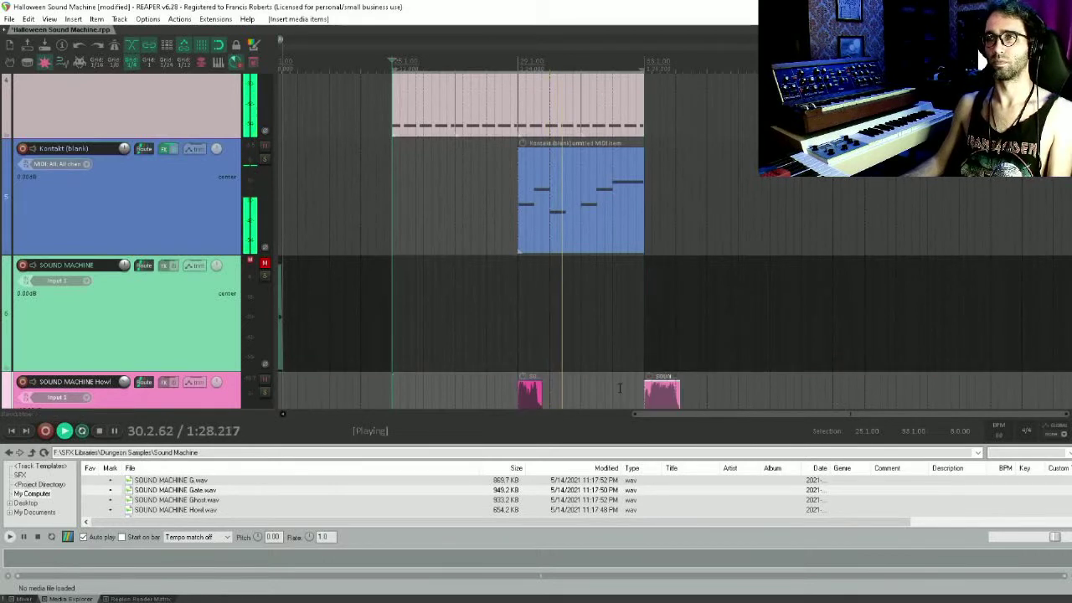
pyautogui.press('Escape')
pyautogui.scroll(-2, 243, 503)
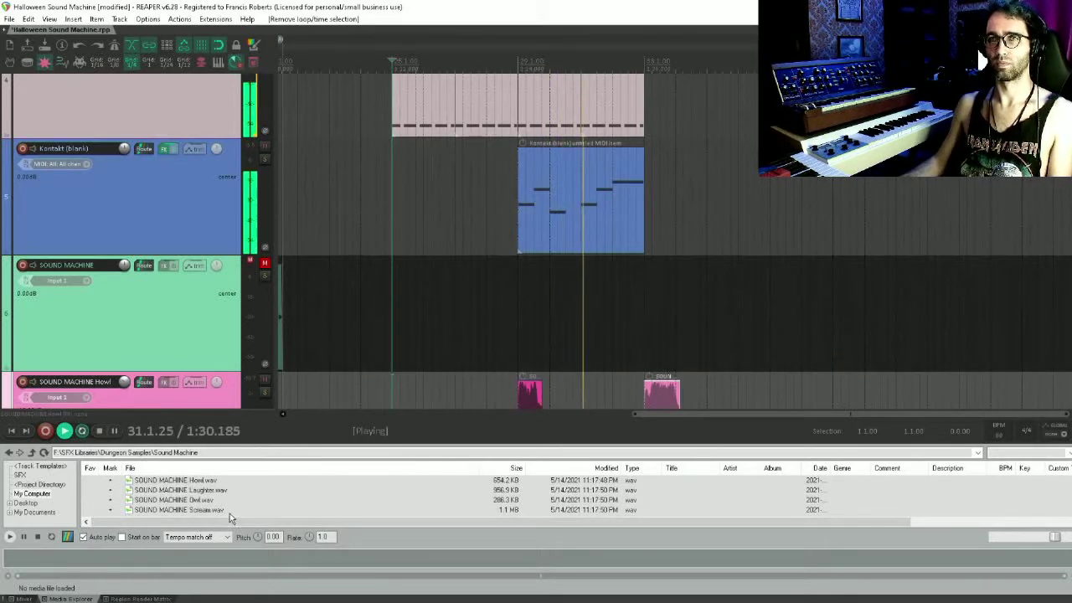
pyautogui.moveTo(229, 514); pyautogui.dragTo(660, 366)
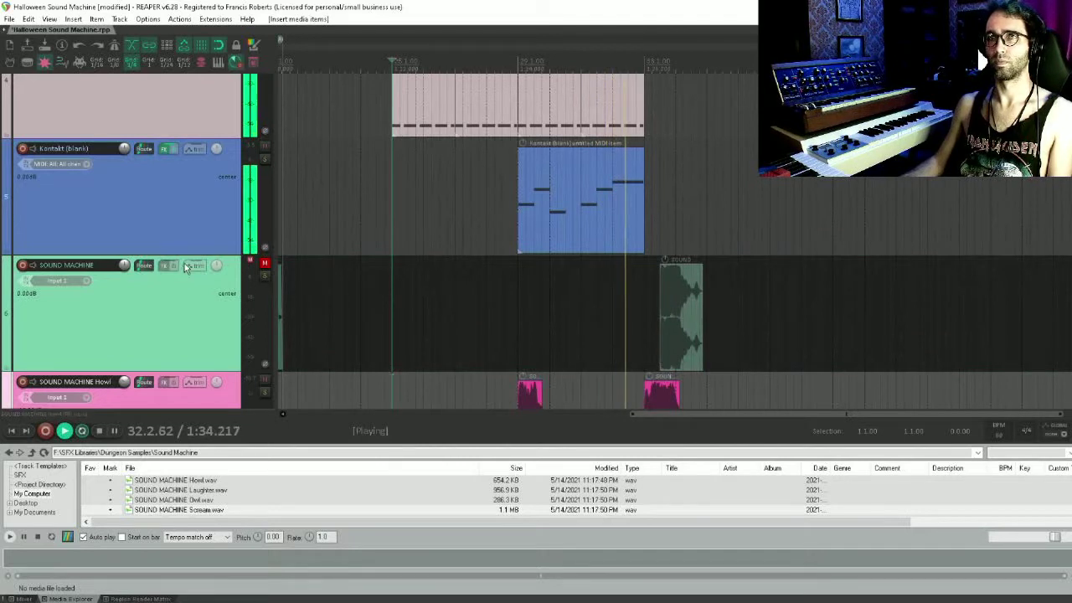
# - Unmute the SOUND MACHINE track and lower its volume to about -13 dB, then stop playback
pyautogui.click(265, 264)
pyautogui.moveTo(124, 265)
pyautogui.mouseDown()
pyautogui.moveTo(126, 283)
pyautogui.moveTo(123, 267)
pyautogui.mouseUp()
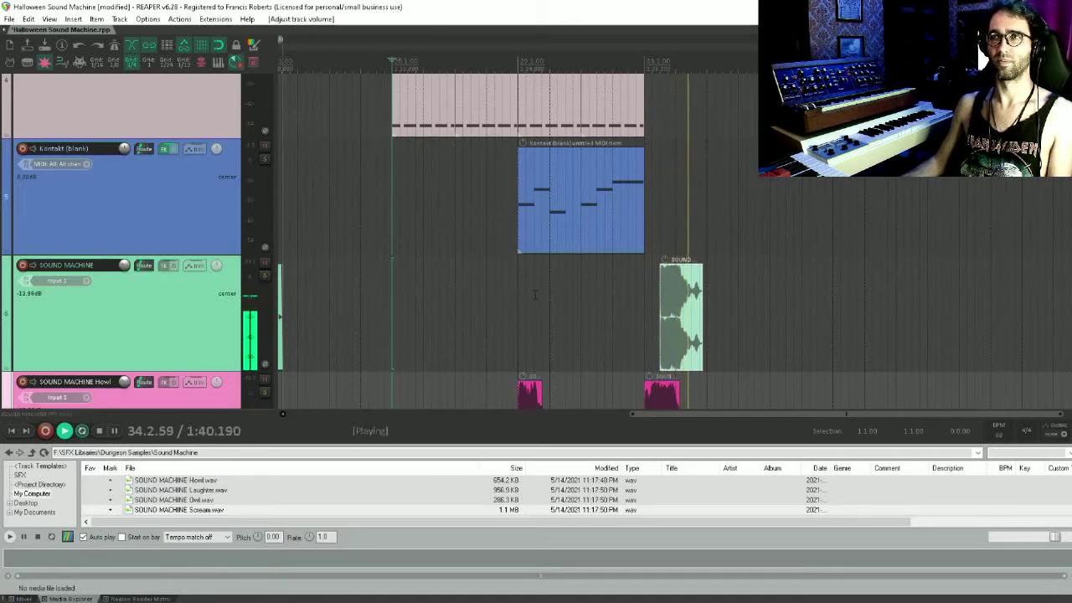
pyautogui.press('space')
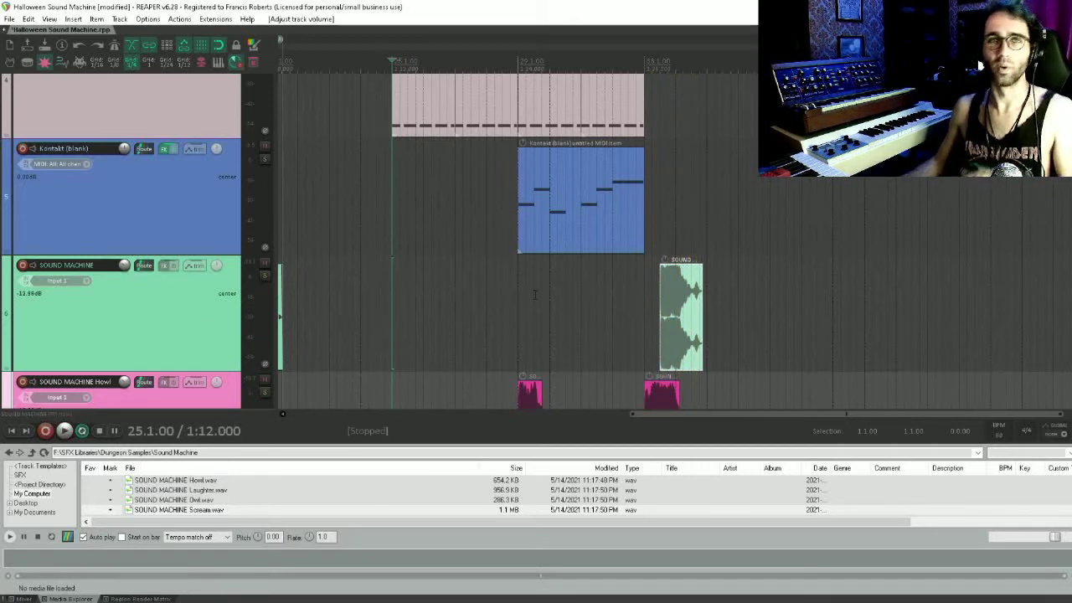